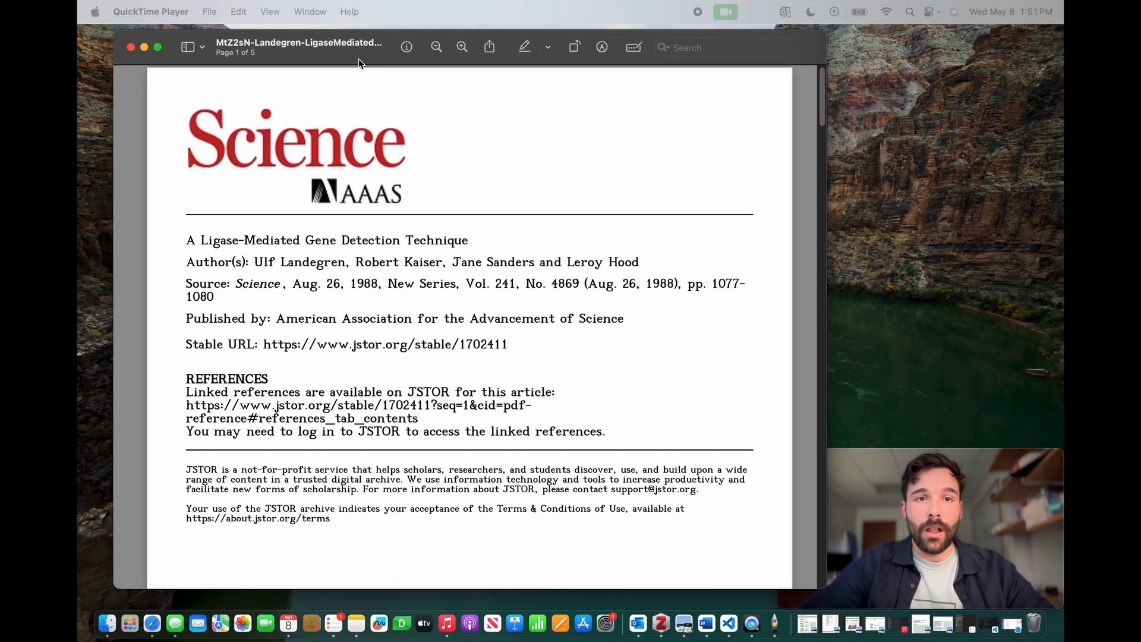
- Examine the Fig. 1 ligation diagram in the ligase-mediated gene detection paper and minimize the open document windows
left_click(351, 56)
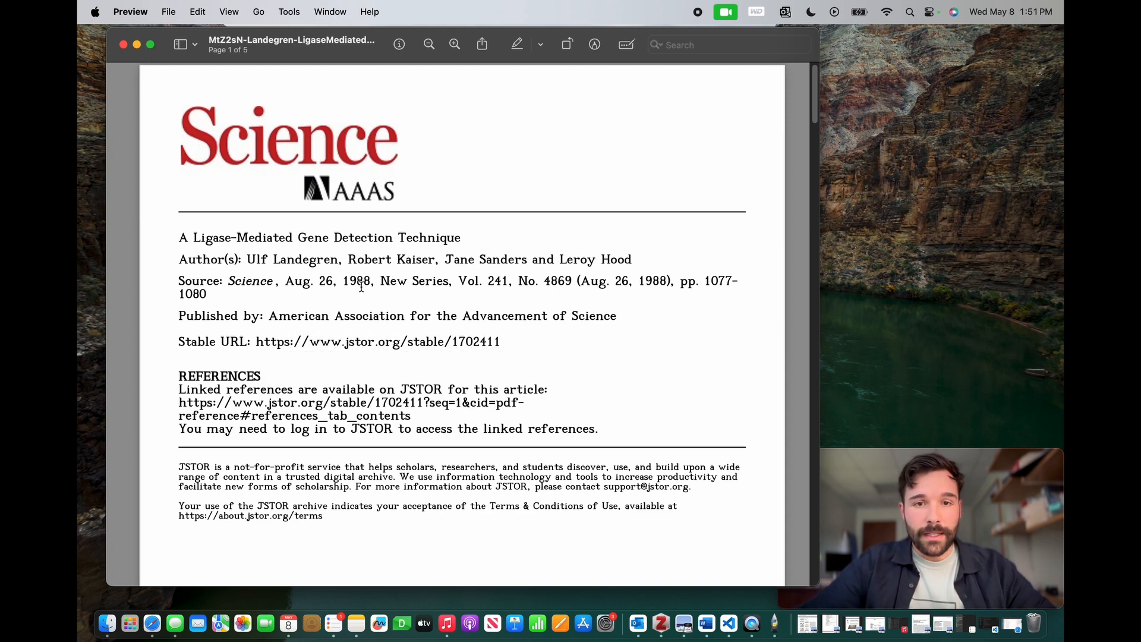
scroll(394, 321, "down", 10)
scroll(395, 324, "down", 20)
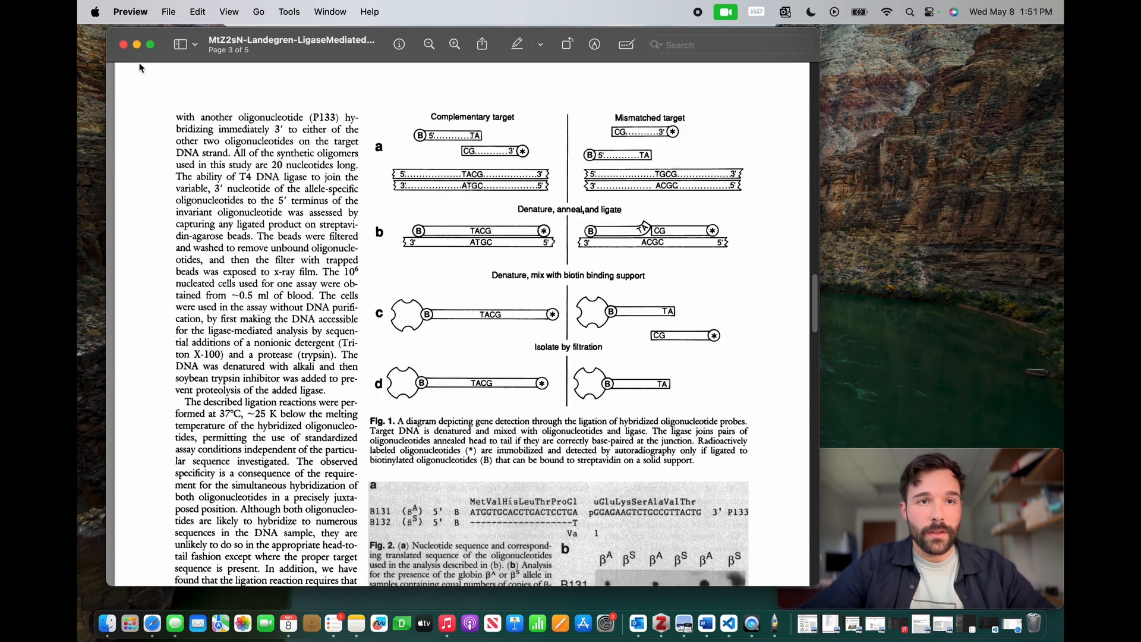
left_click(136, 45)
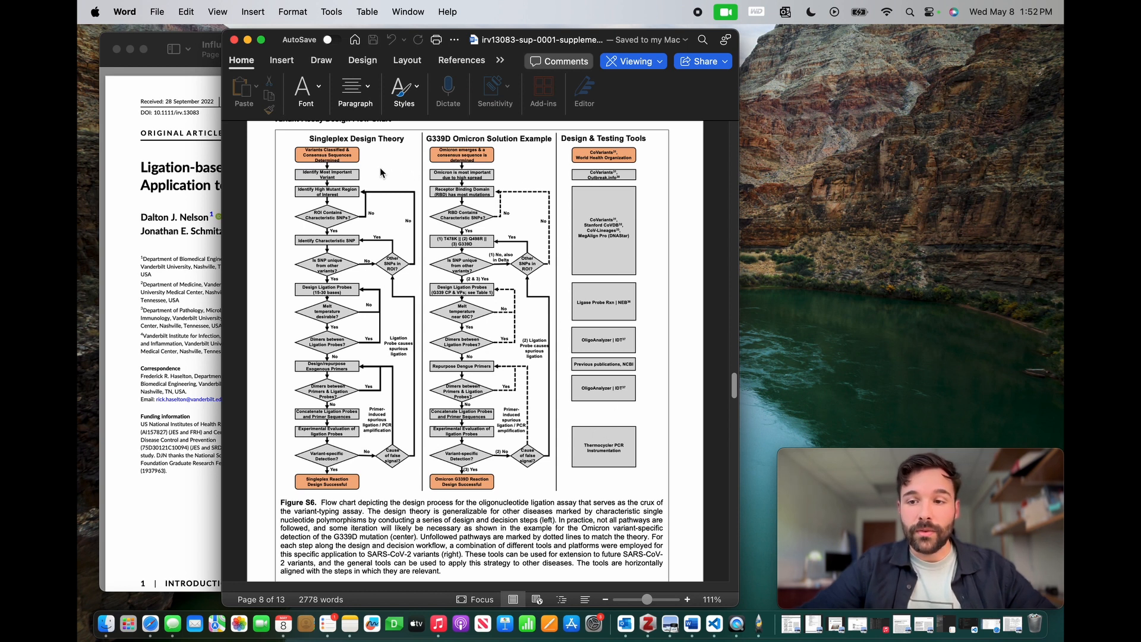
left_click(249, 40)
left_click(130, 49)
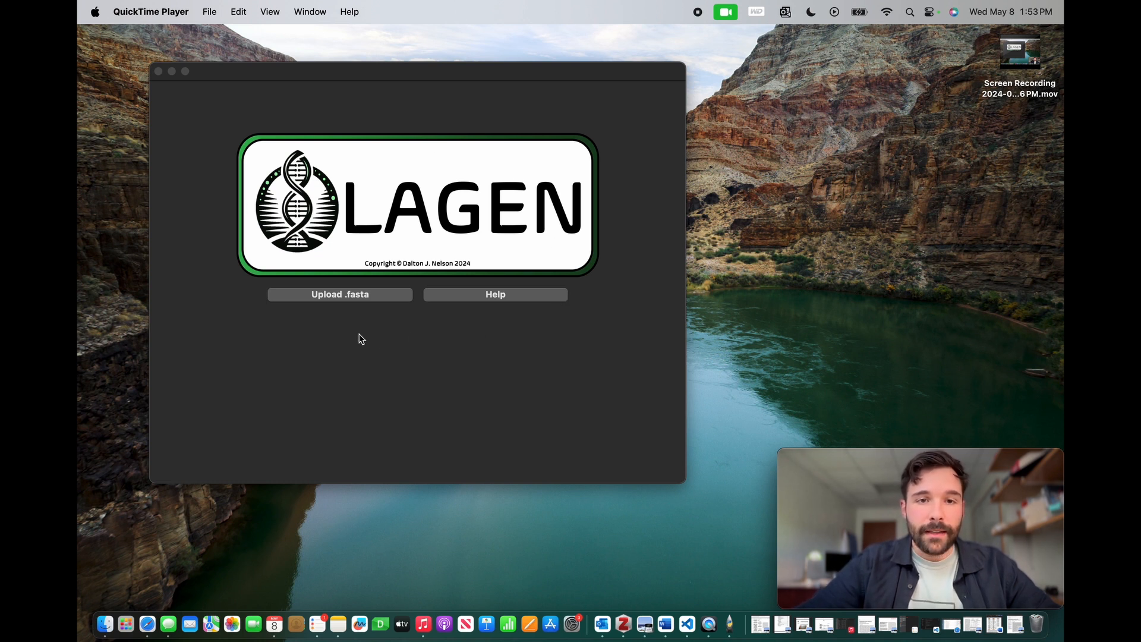
- Switch to OLAgen, read its help information on dependencies and troubleshooting, and close the Help Window
left_click(496, 303)
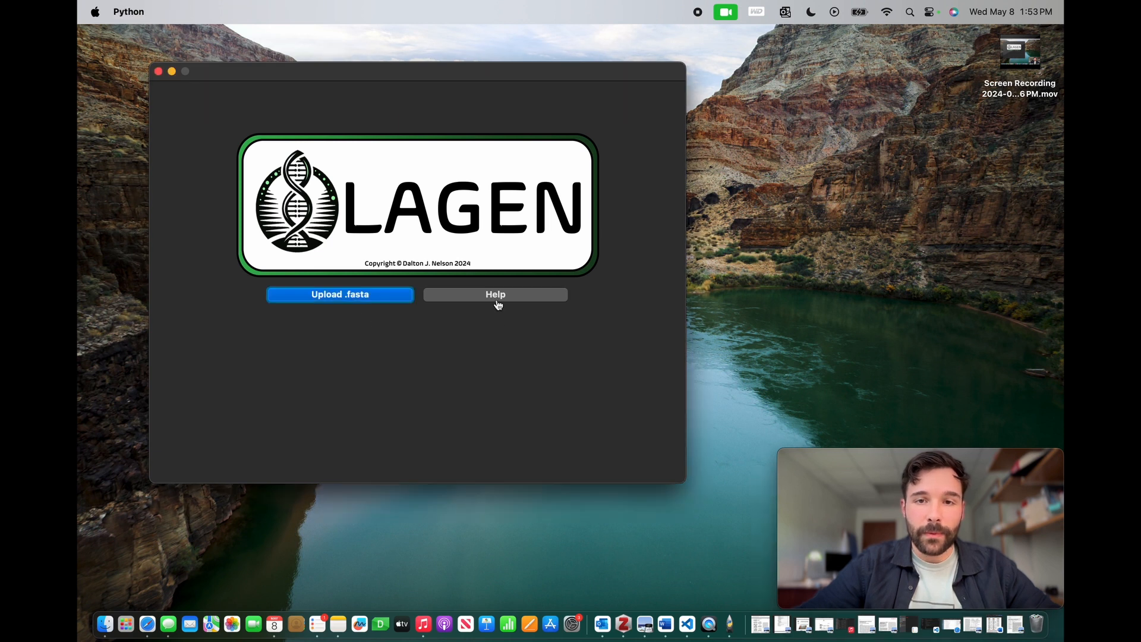
left_click(497, 294)
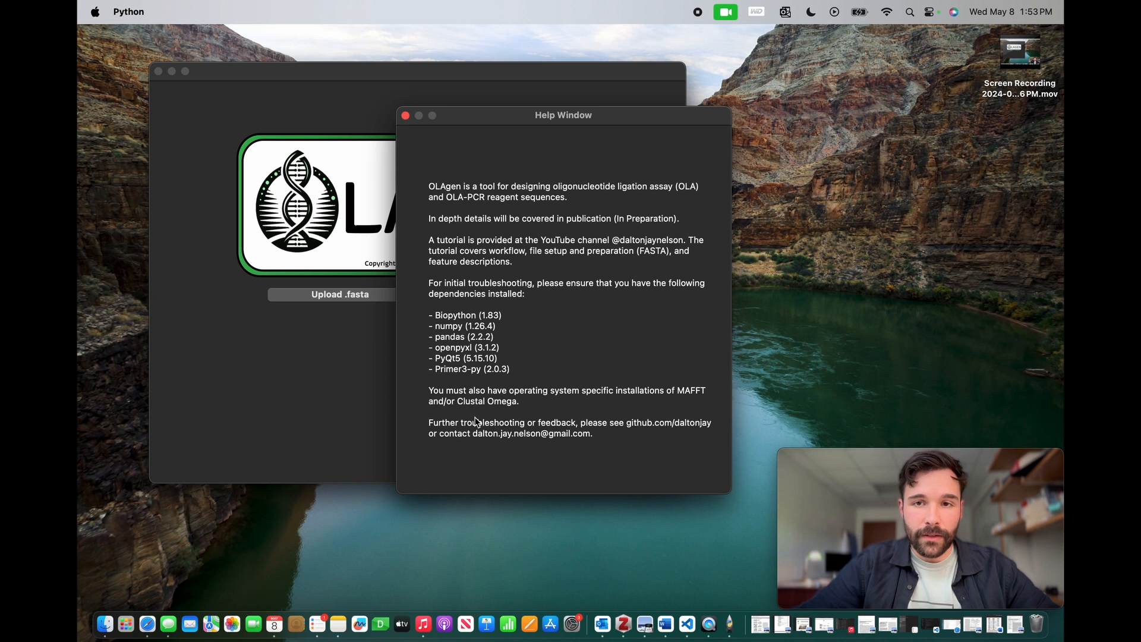
left_click(405, 115)
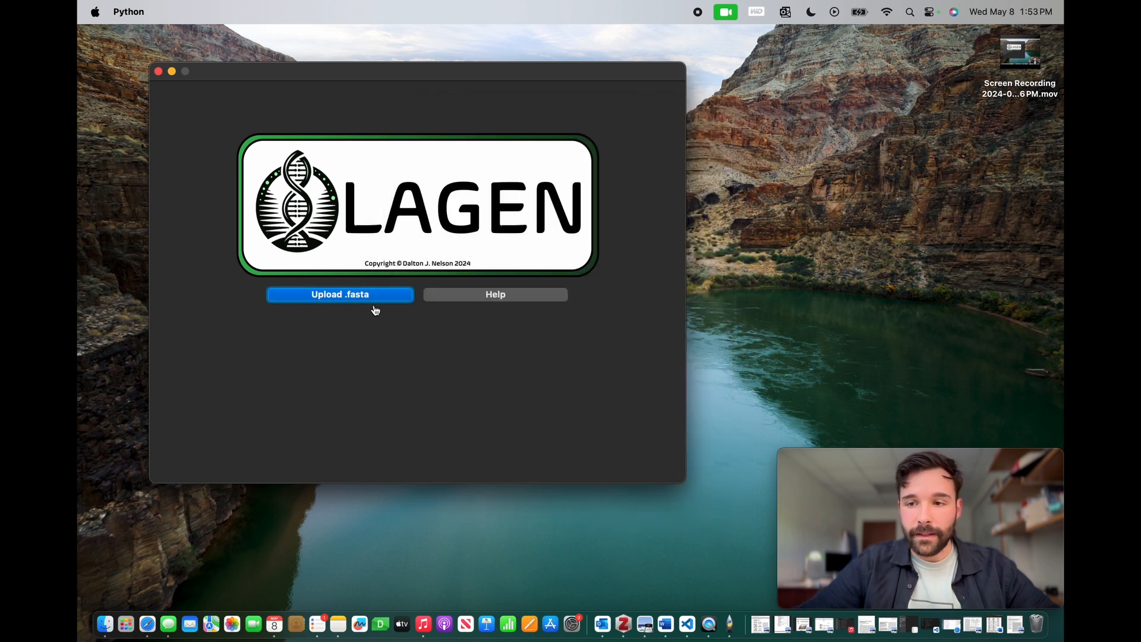
- Load spikes_nts.fasta from the fastaFileExamples folder and process it with Wuhan_strain as the reference sequence
left_click(339, 295)
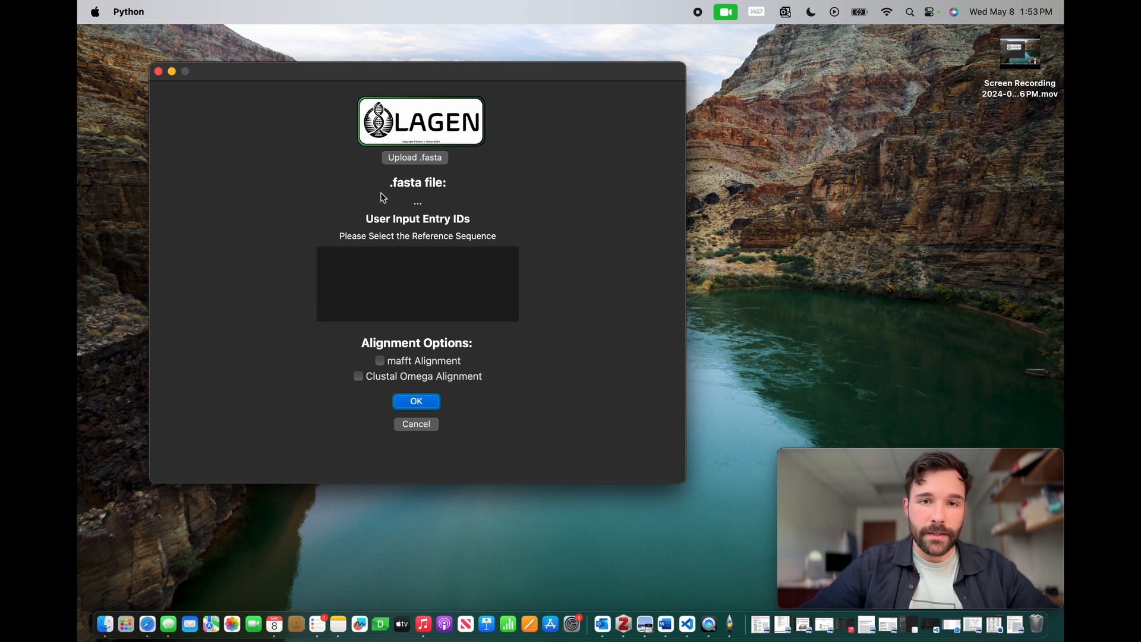
left_click(407, 157)
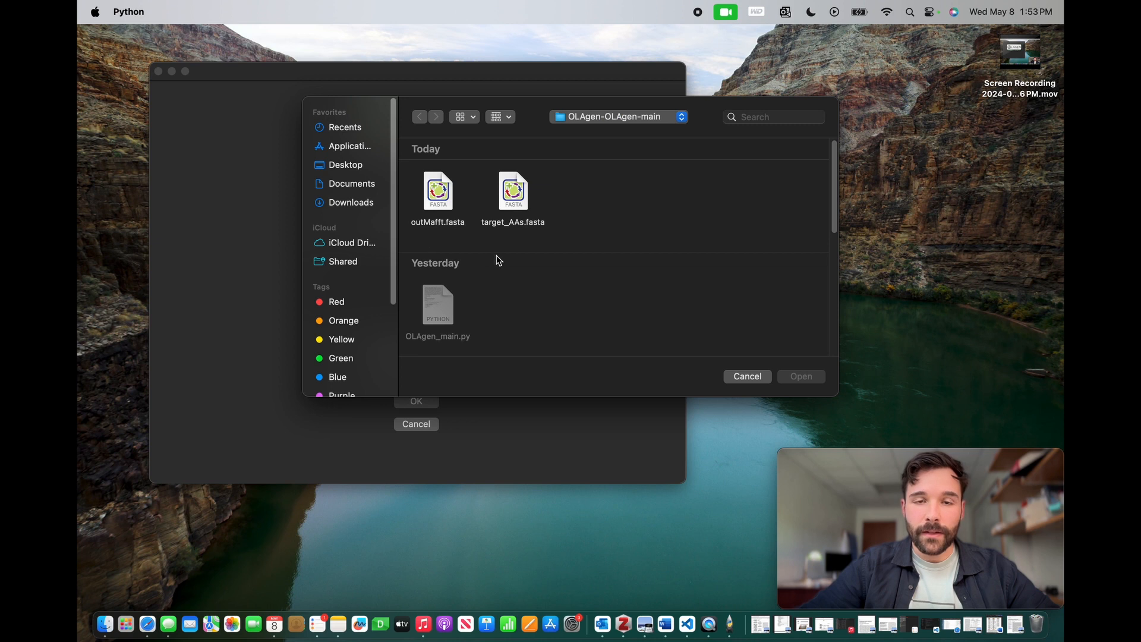
scroll(498, 260, "down", 4)
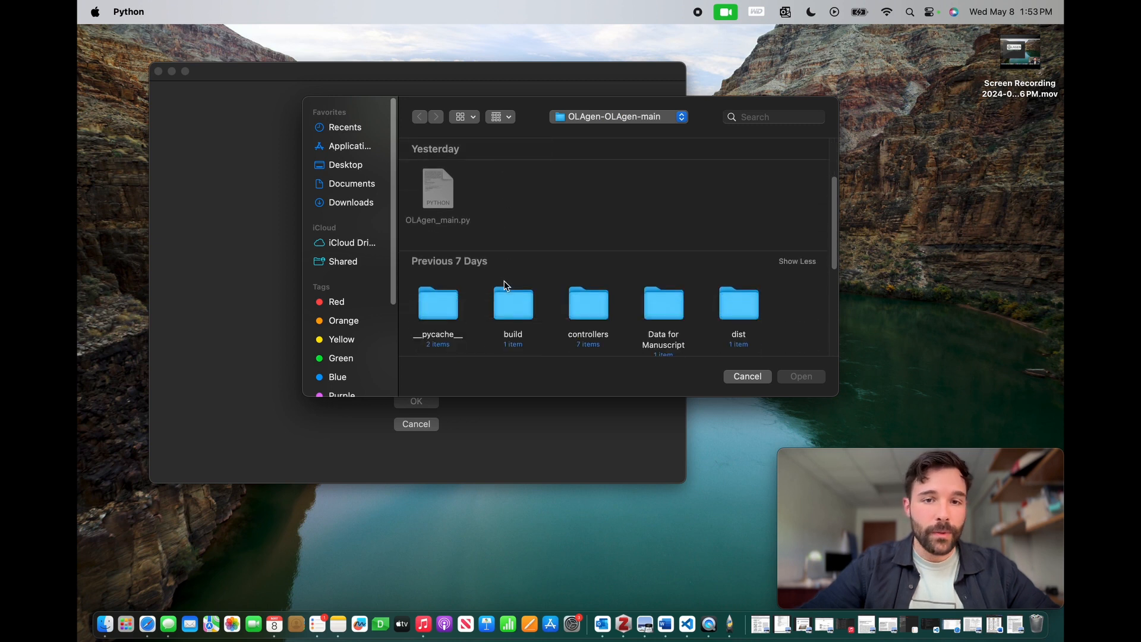
scroll(504, 280, "down", 3)
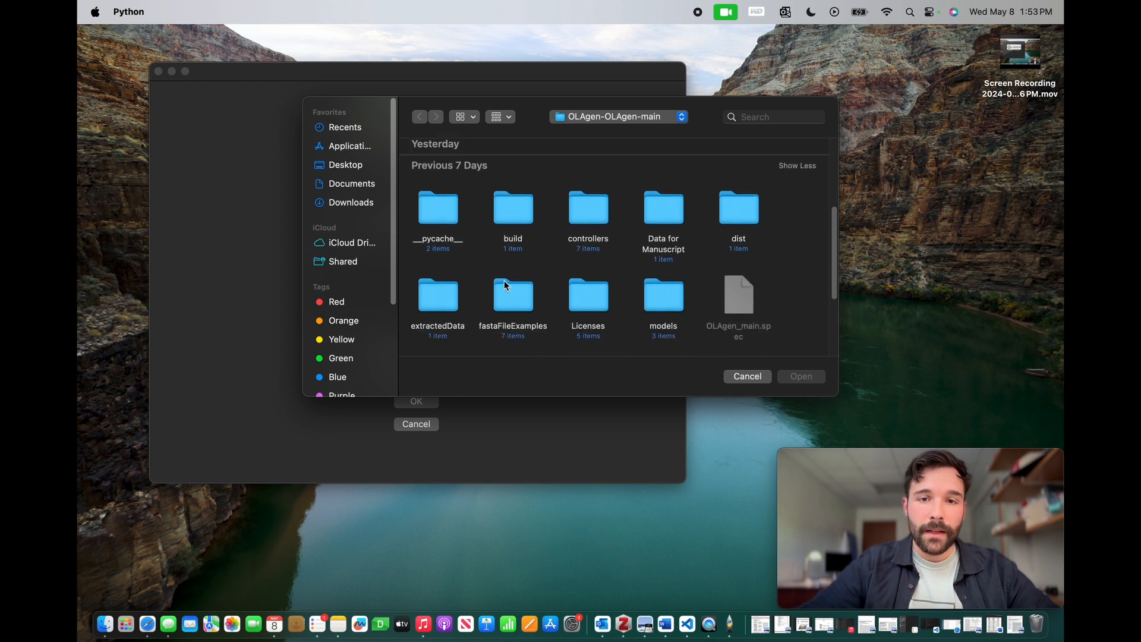
scroll(504, 279, "down", 1)
double_click(511, 277)
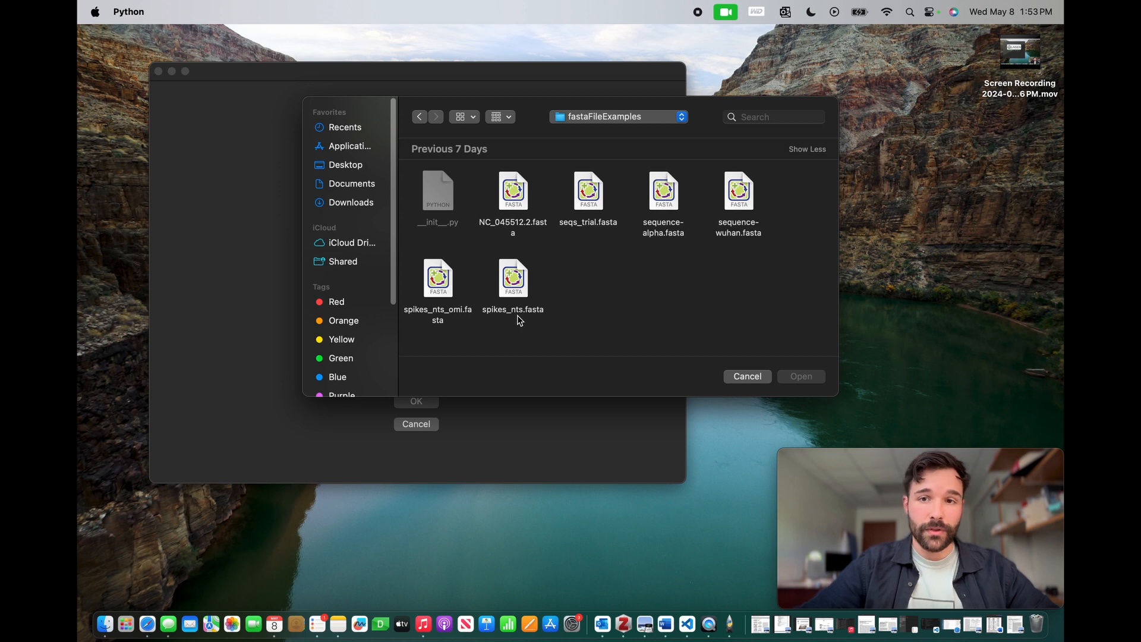
double_click(515, 284)
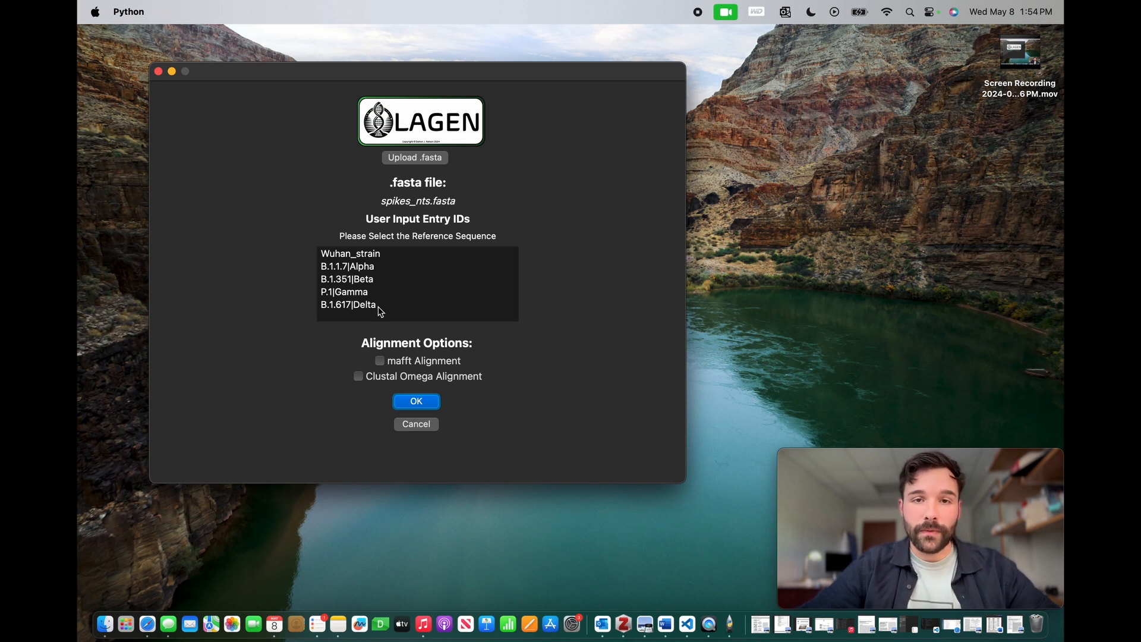
left_click(375, 259)
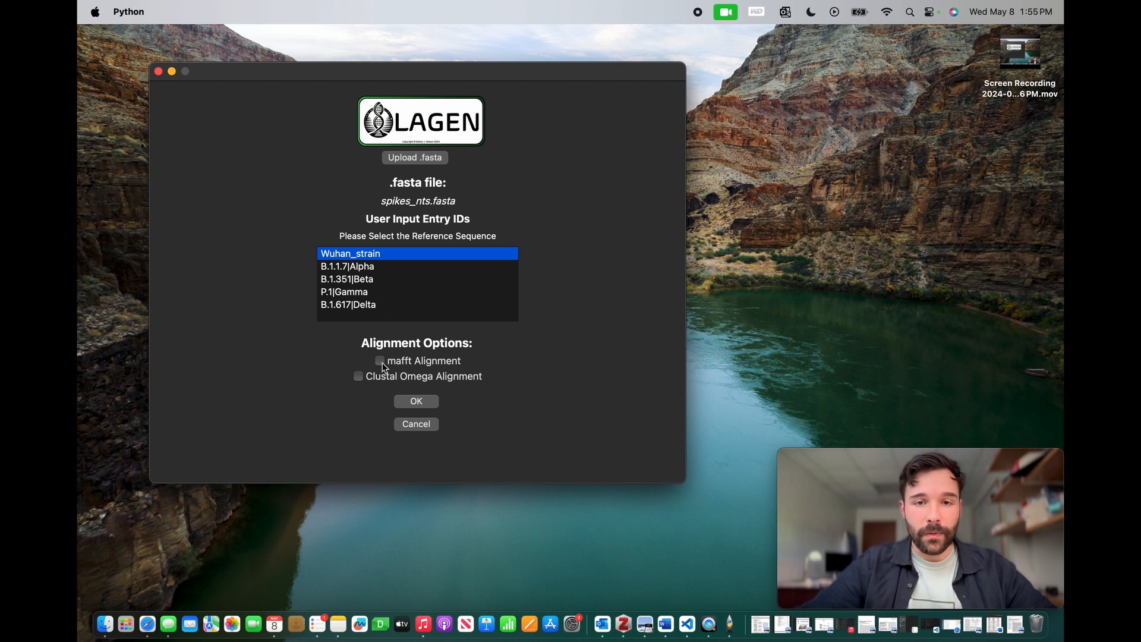
left_click(414, 402)
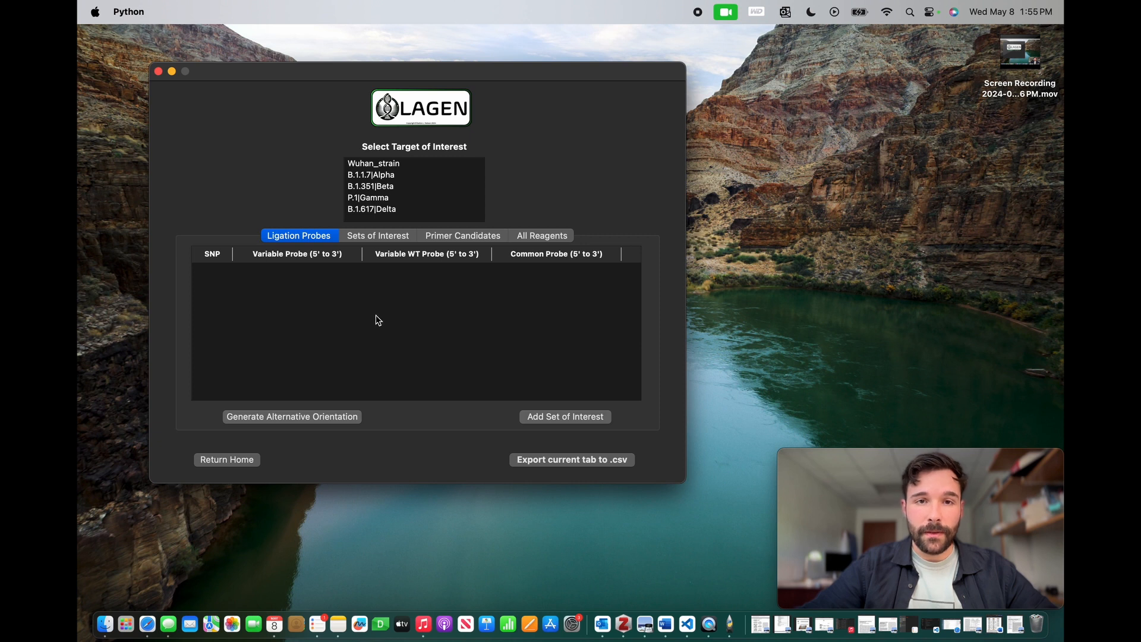
- Review the ligation probes for the targets Wuhan_strain, B.1.1.7|Alpha, B.1.351|Beta and P.1|Gamma
left_click(392, 169)
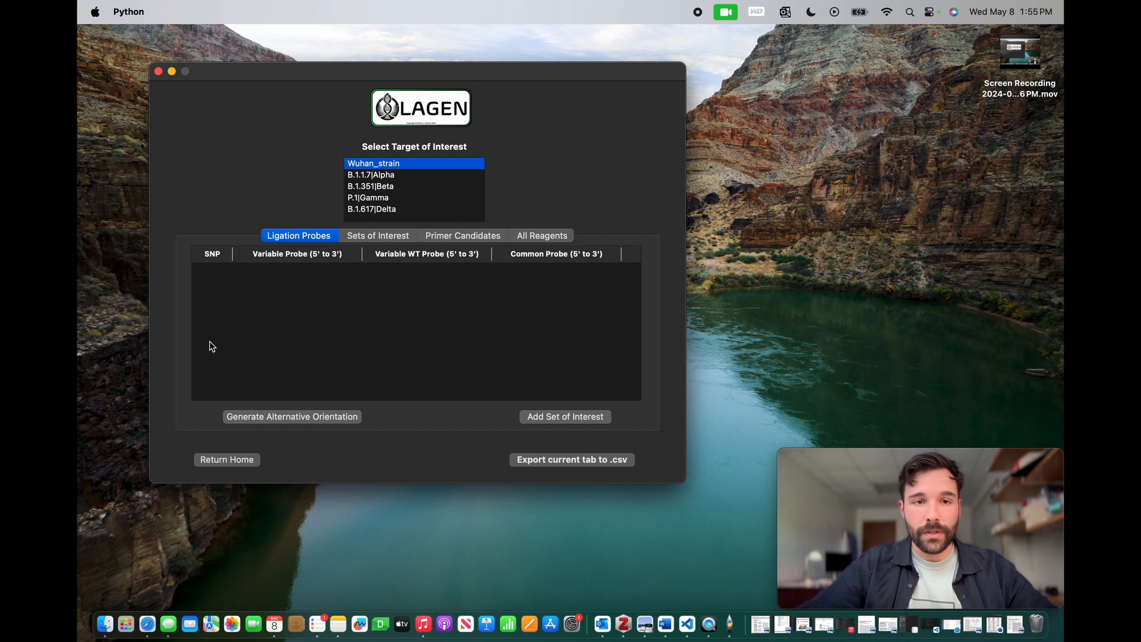
left_click(391, 176)
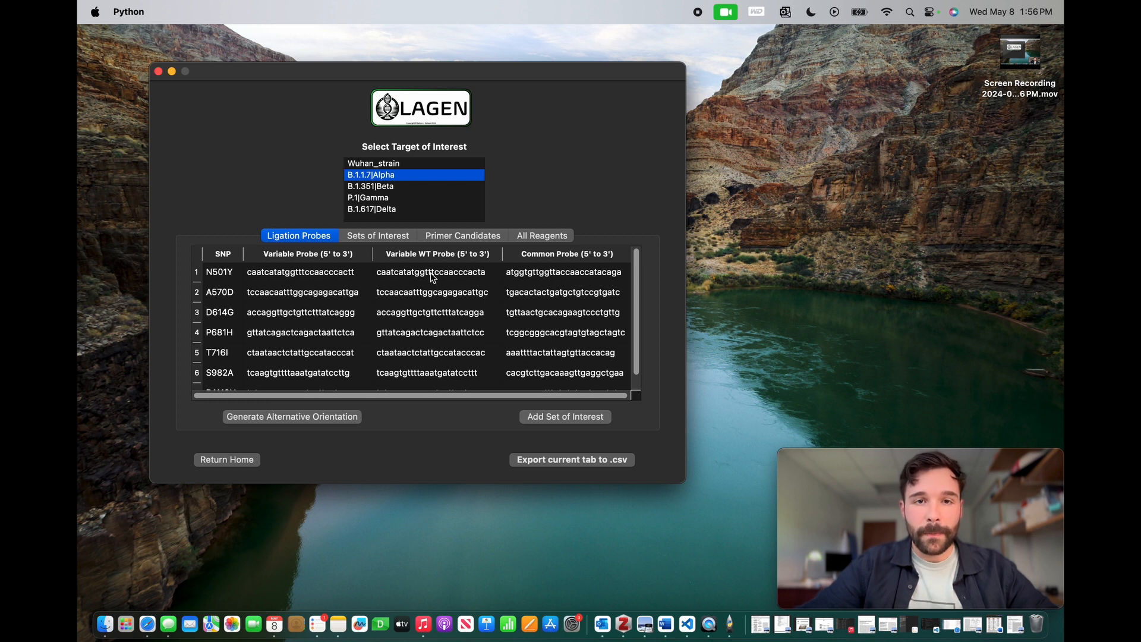
scroll(321, 320, "down", 1)
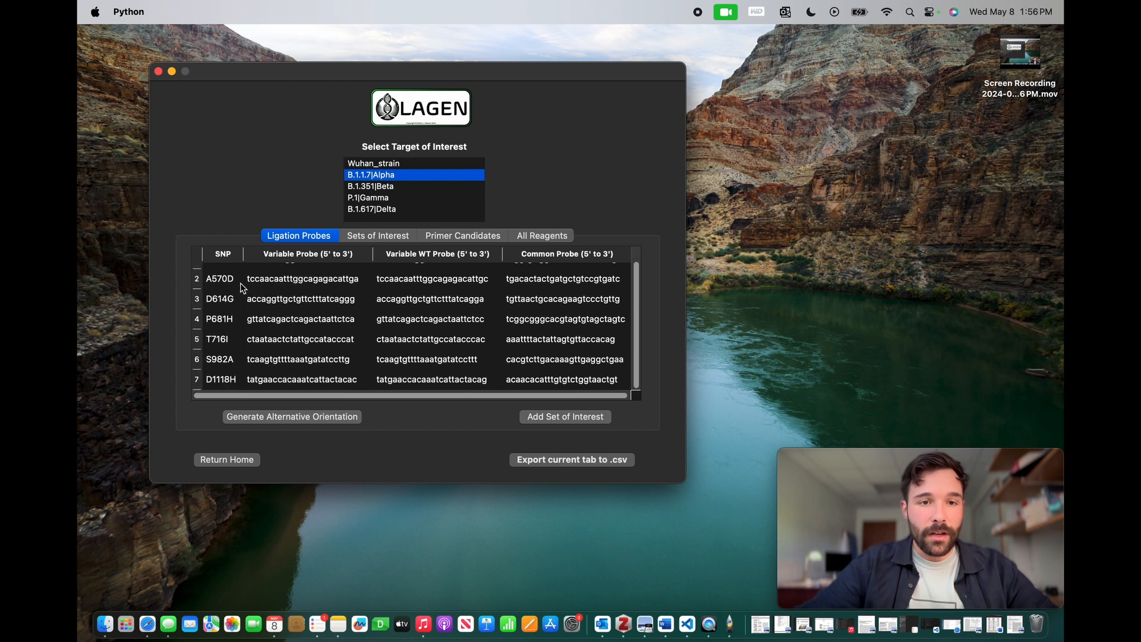
scroll(304, 331, "up", 1)
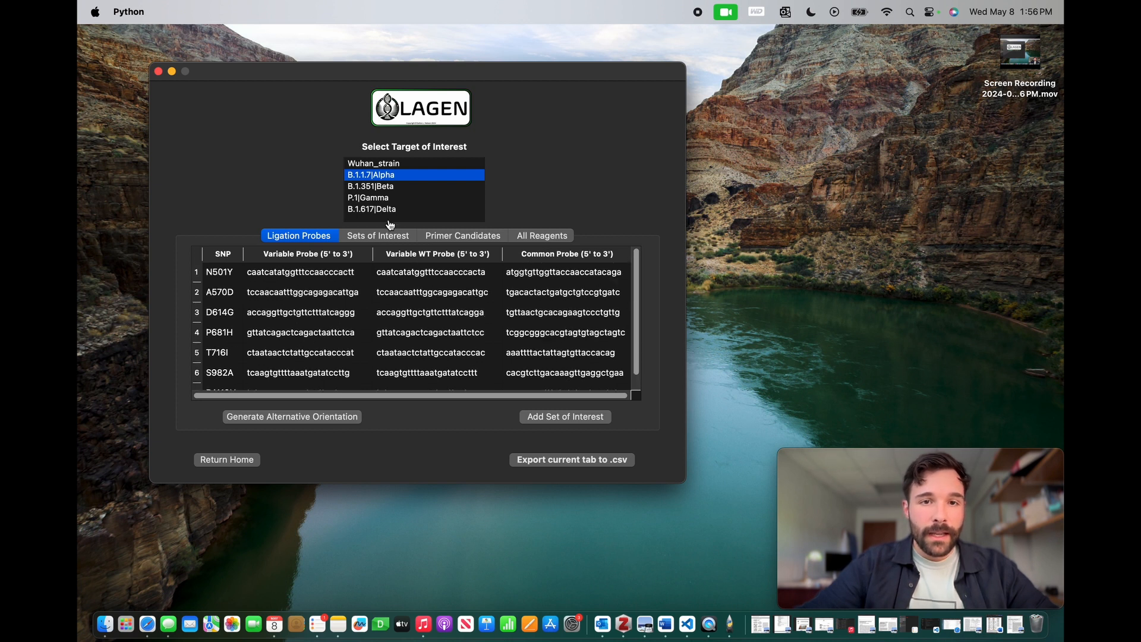
left_click(387, 189)
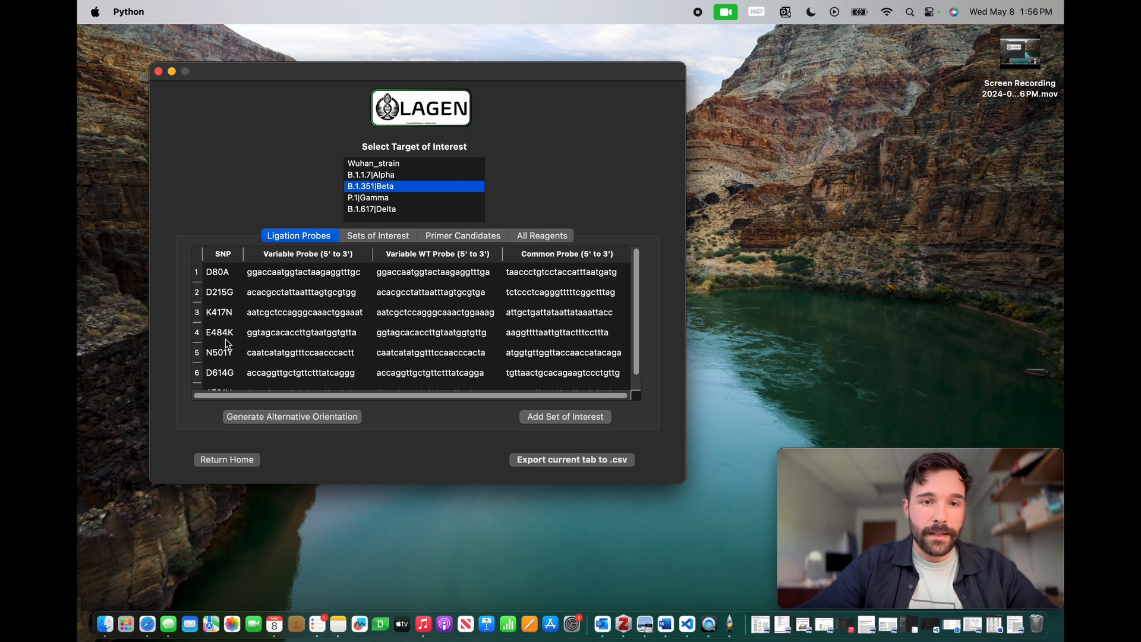
scroll(230, 380, "down", 1)
scroll(230, 380, "up", 1)
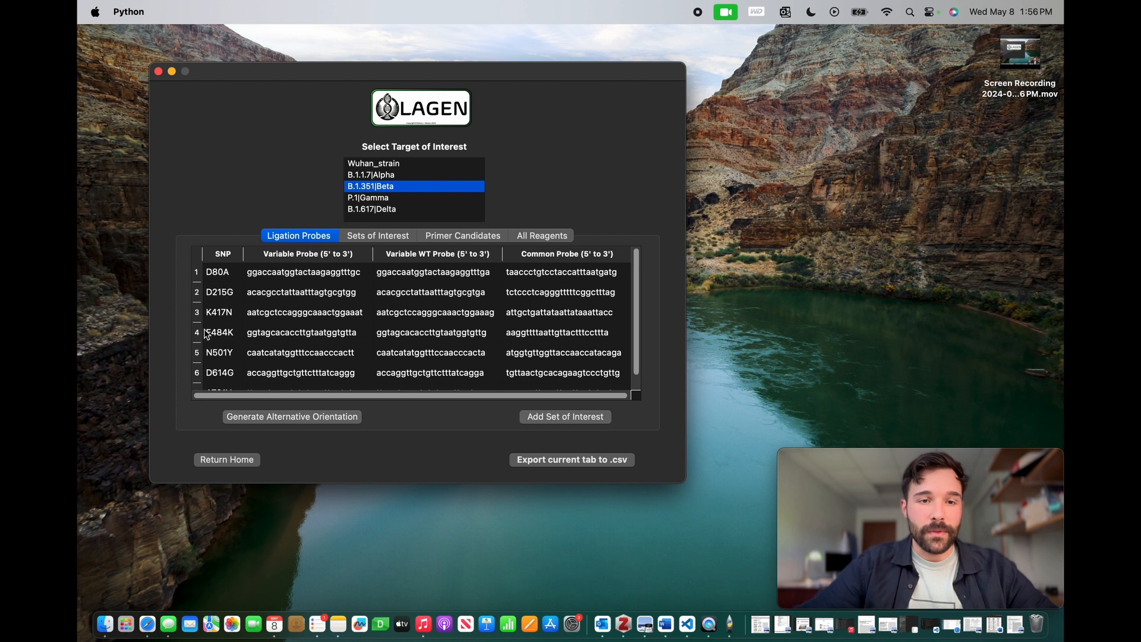
left_click(373, 199)
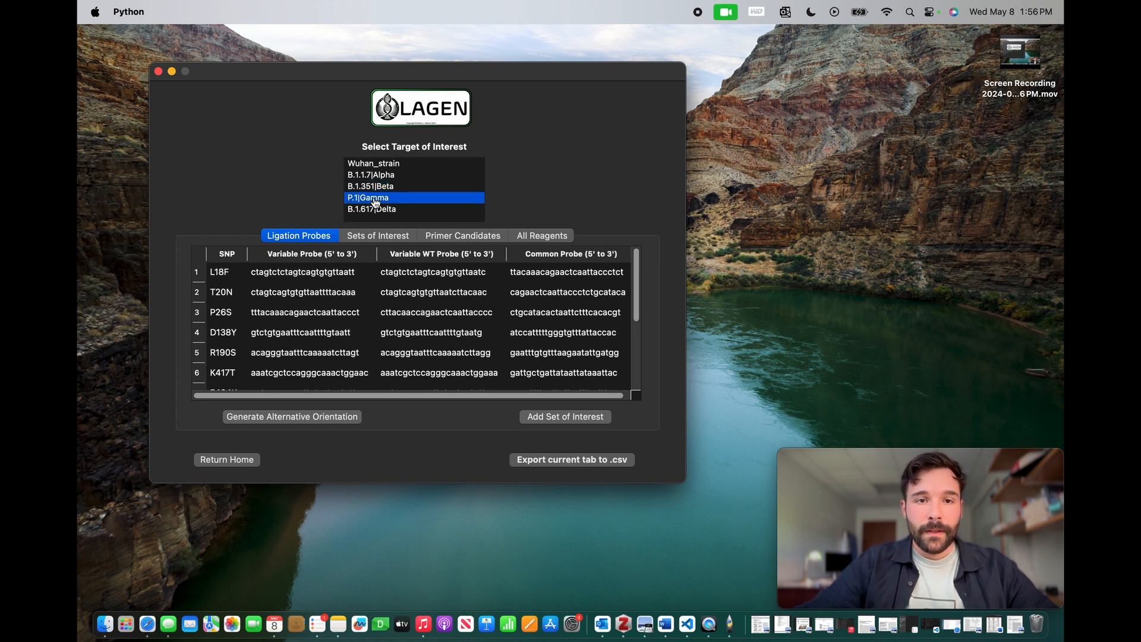
- Add the L452R ligation probes of the B.1.617|Delta target as a set of interest and check the sets list
left_click(379, 212)
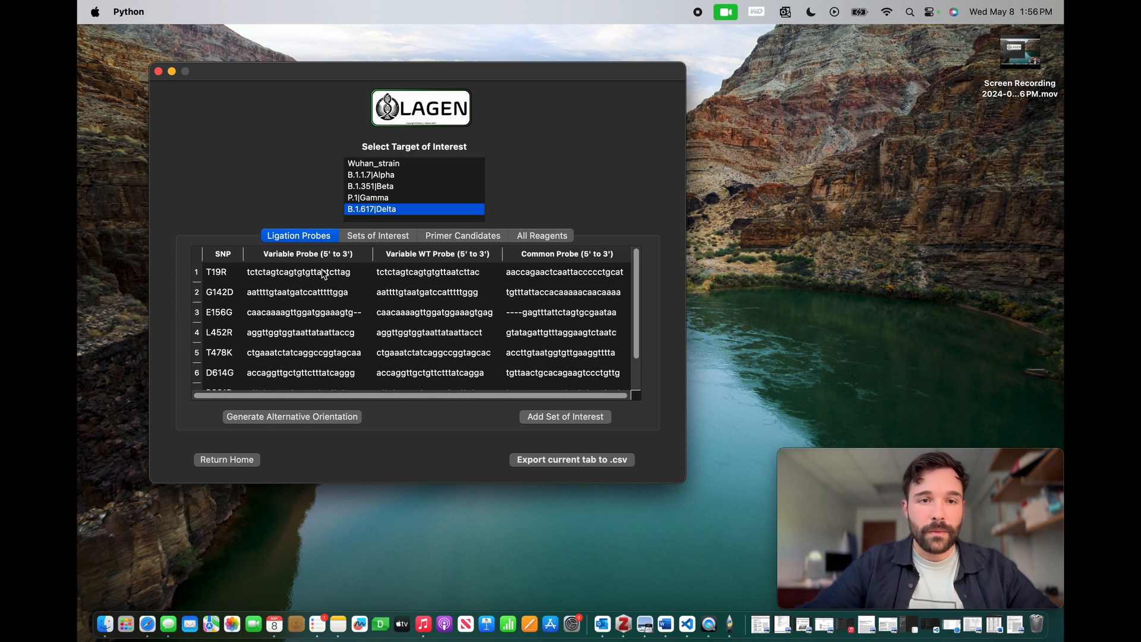
scroll(299, 349, "down", 2)
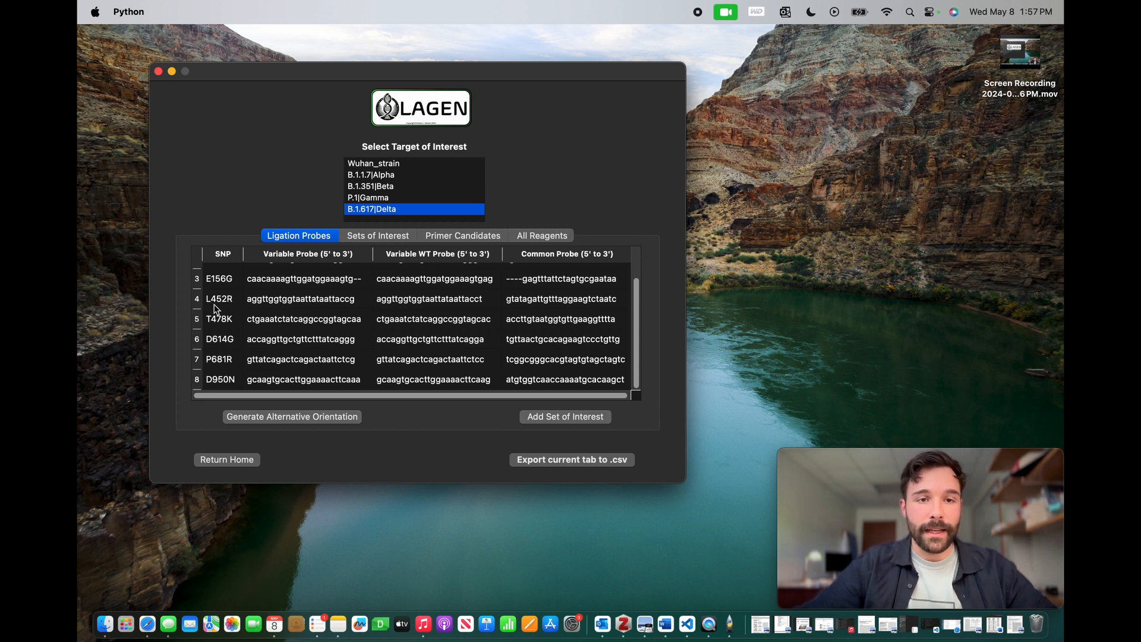
scroll(220, 323, "up", 2)
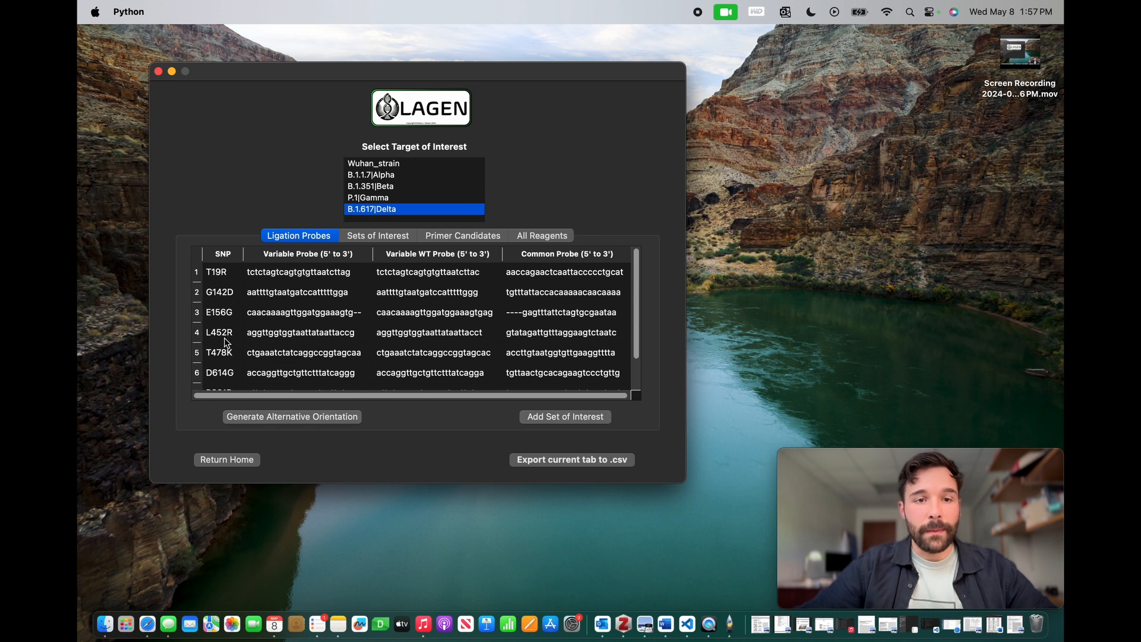
scroll(231, 355, "down", 2)
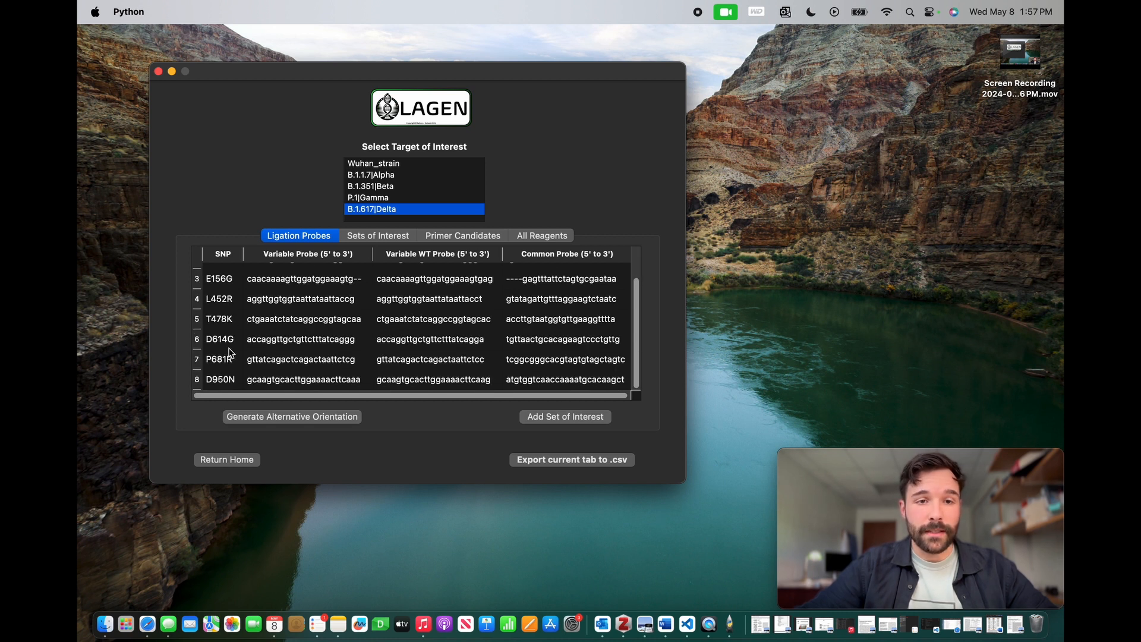
left_click(198, 299)
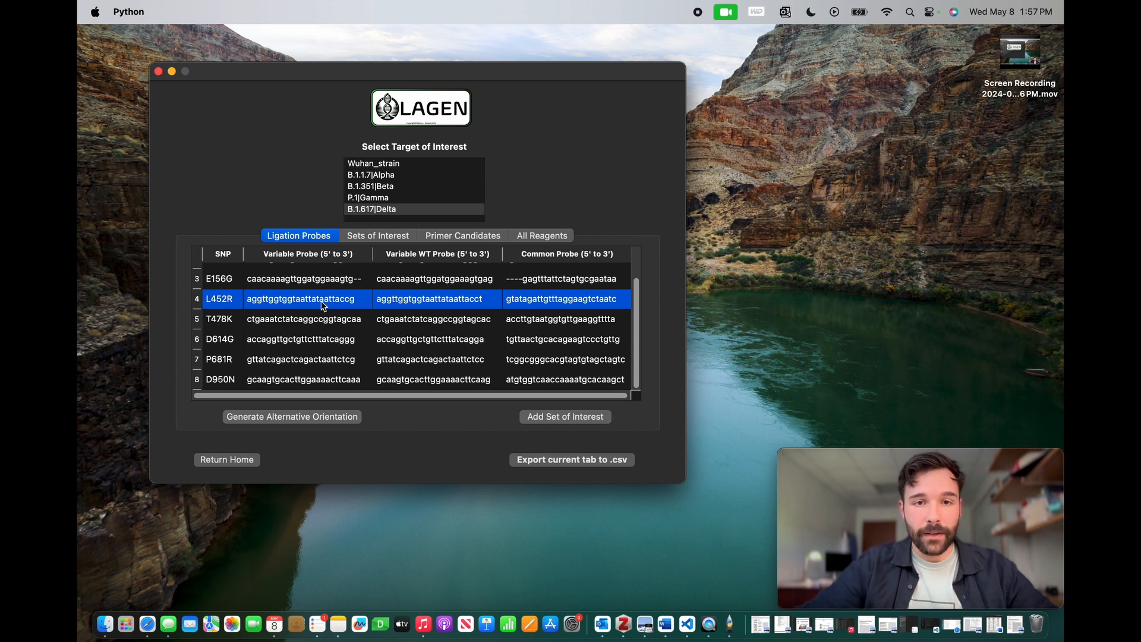
left_click(564, 418)
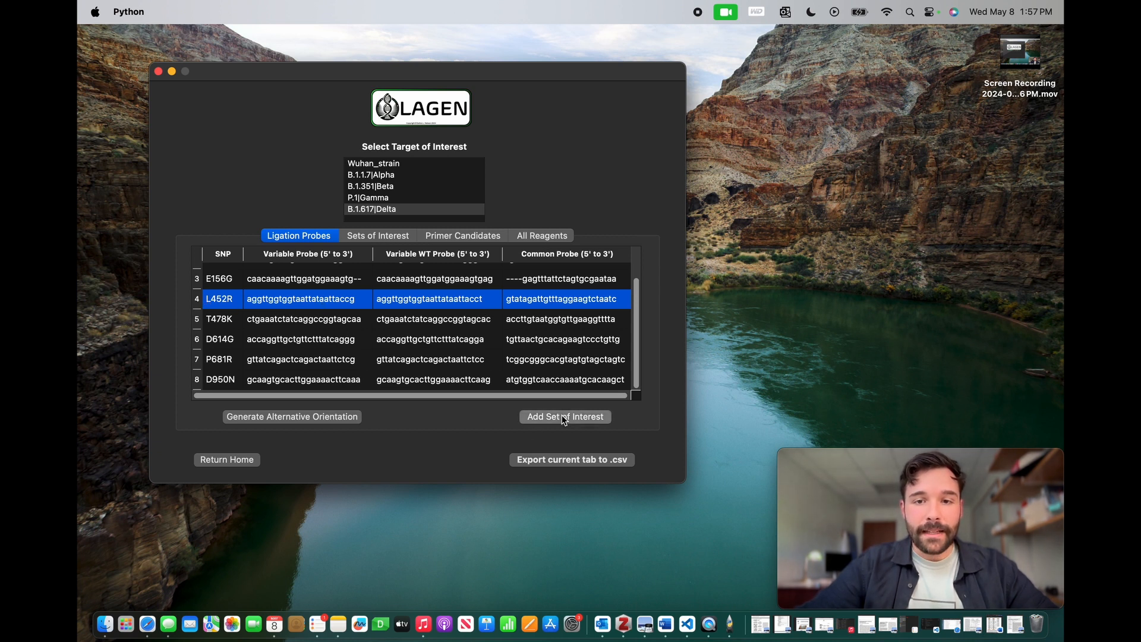
left_click(390, 239)
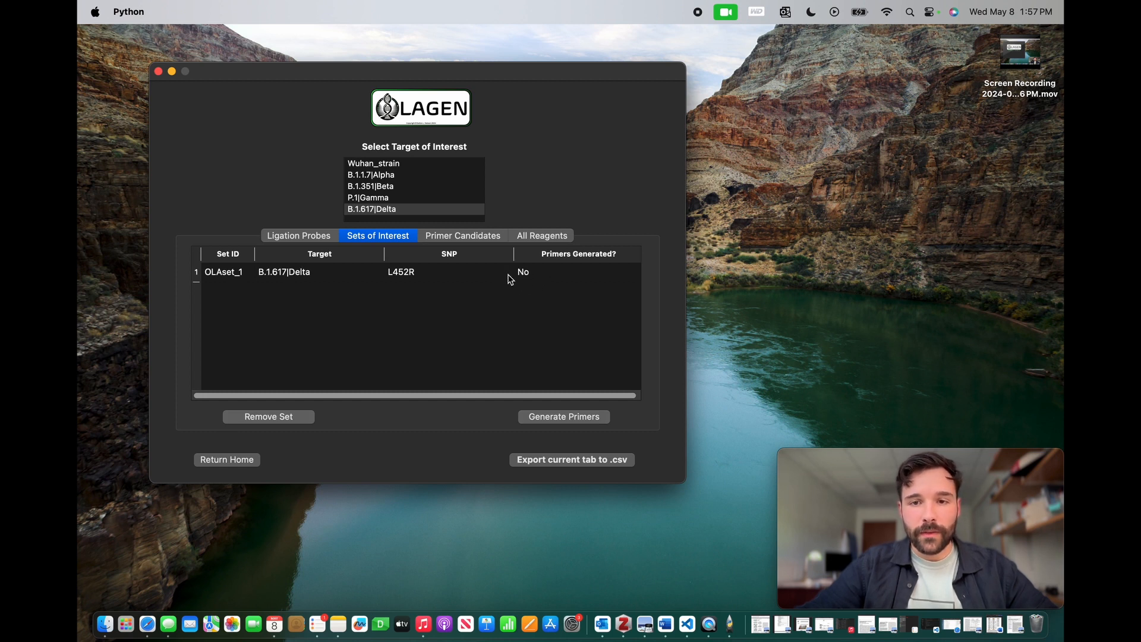
- Generate the alternative orientation of the Delta target's L452R ligation probes
left_click(330, 239)
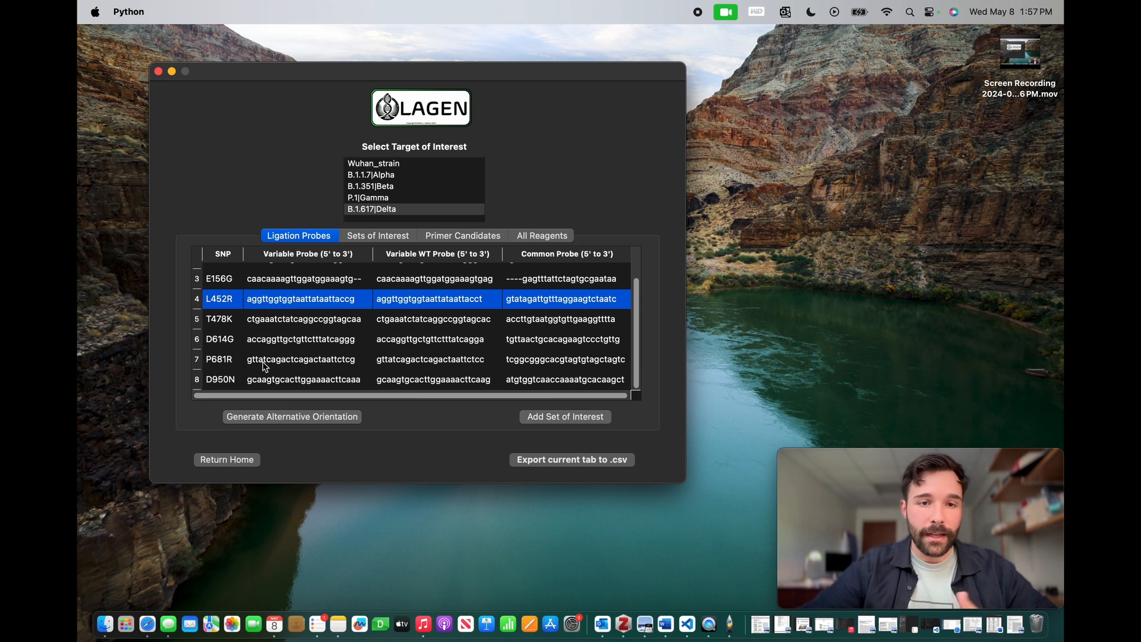
left_click(289, 419)
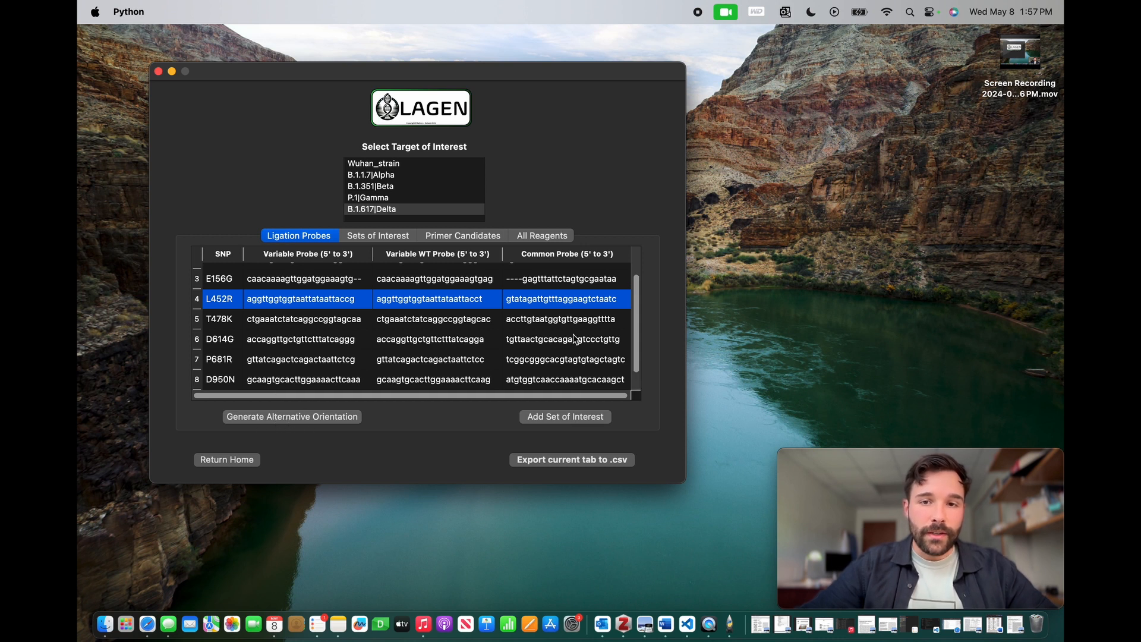
scroll(634, 342, "down", 1)
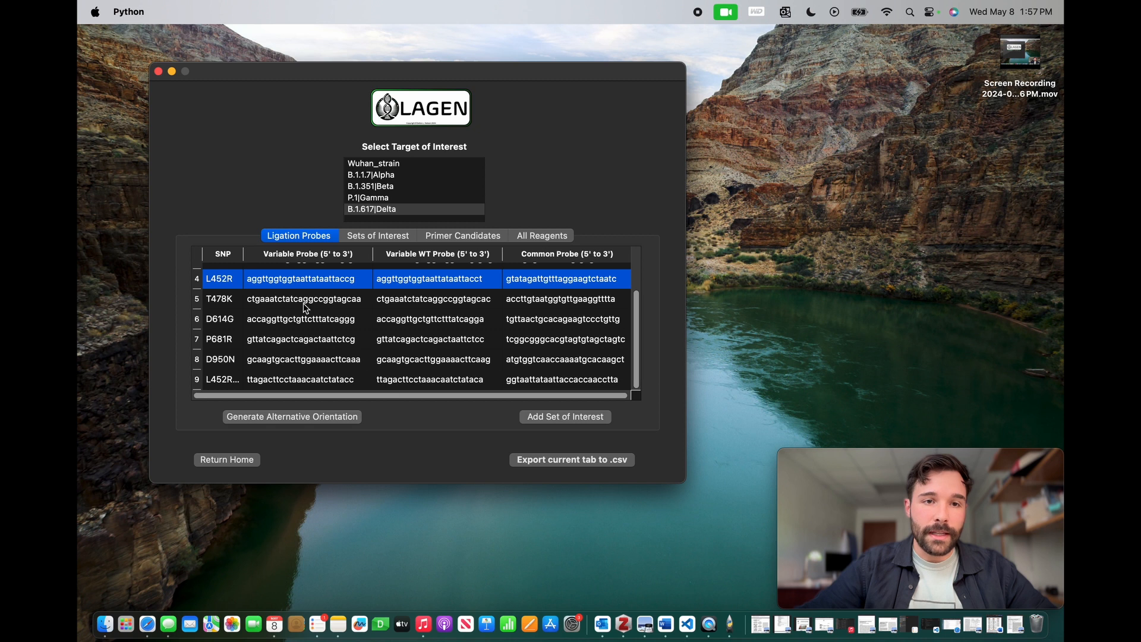
- Widen the SNP column to show full names and add the L452R(-) probes as a set of interest
left_click_drag(243, 254, 260, 253)
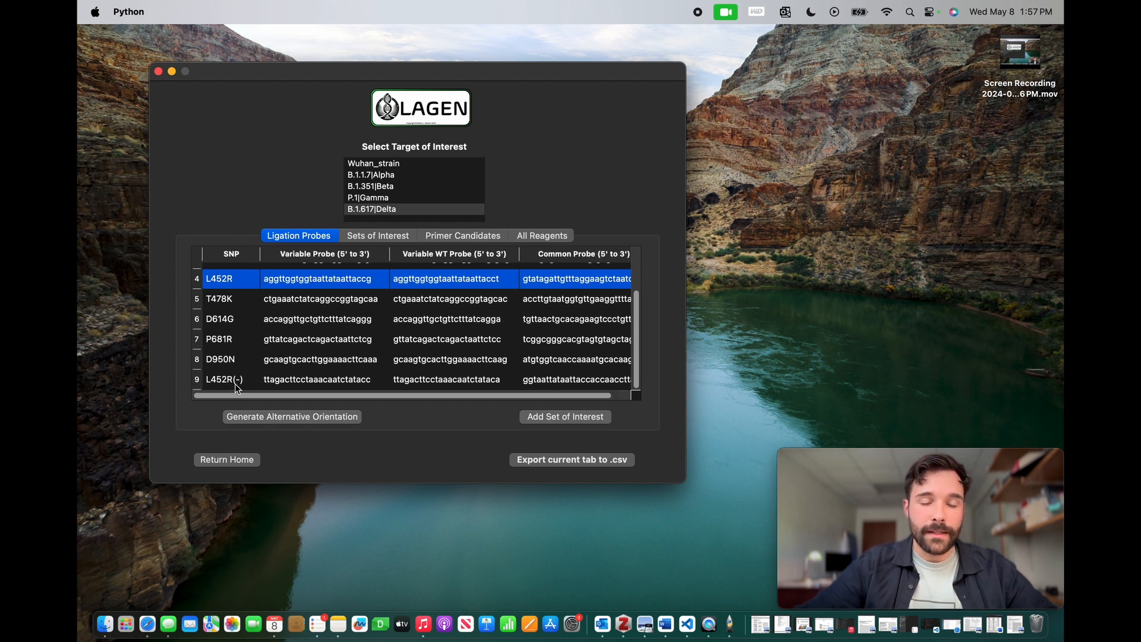
left_click(200, 381)
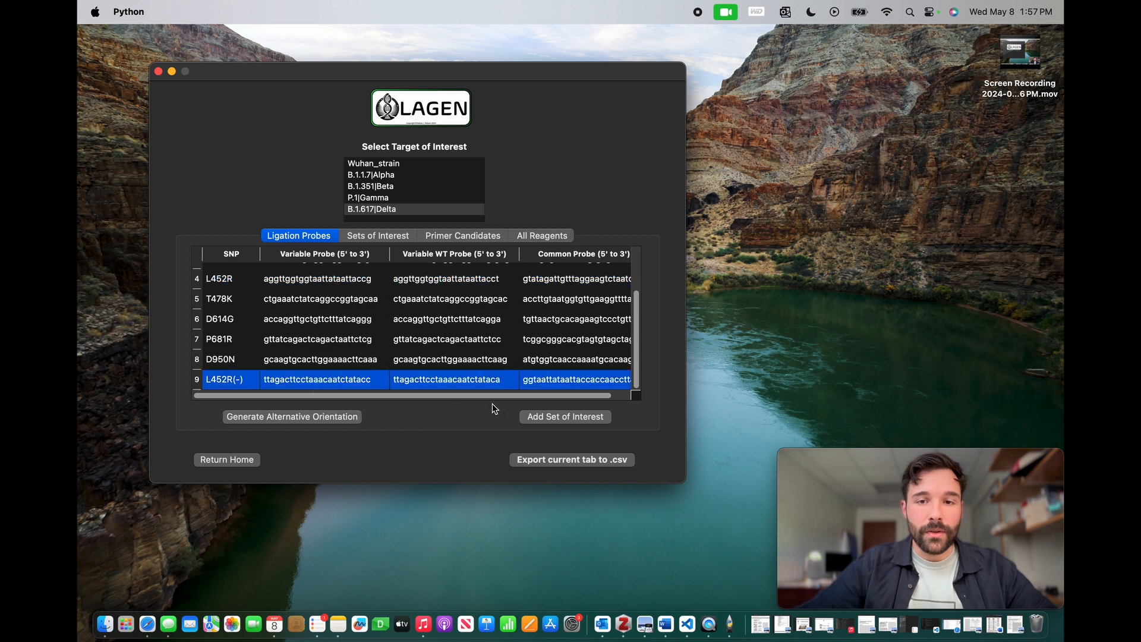
left_click(534, 418)
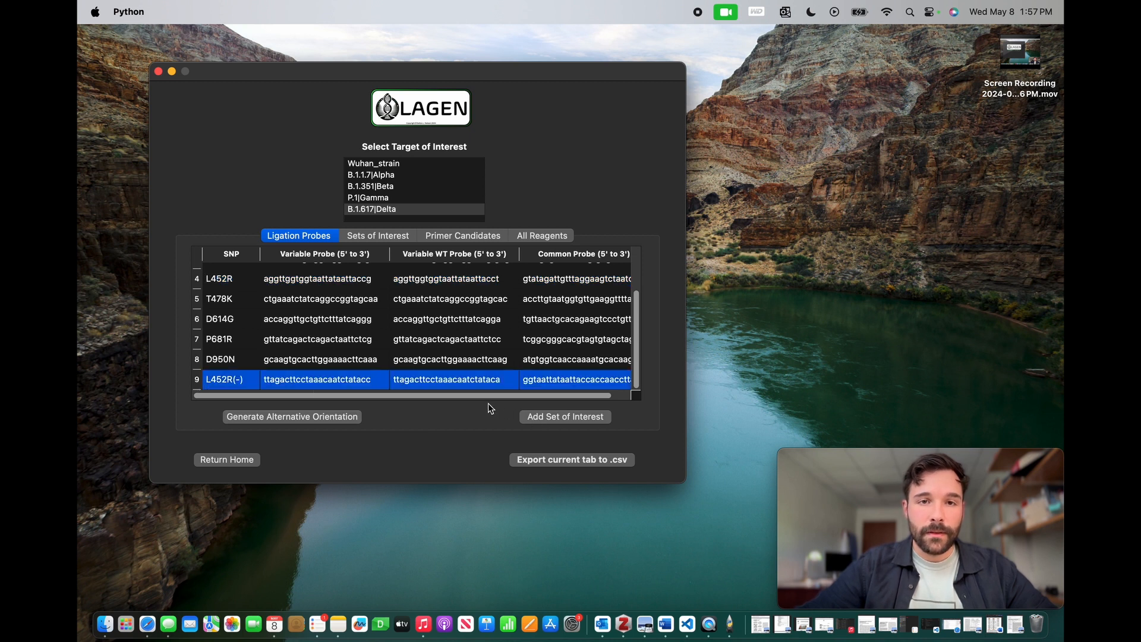
- Add the N501Y ligation probes of the B.1.1.7|Alpha target as a set of interest and check the sets list
left_click(386, 235)
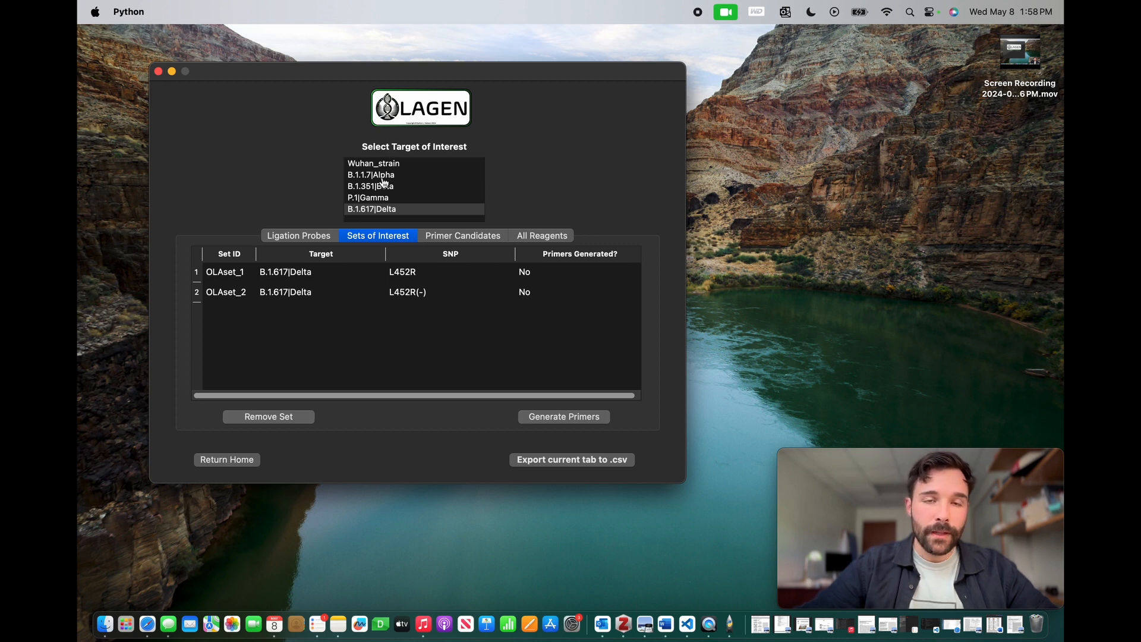
left_click(316, 235)
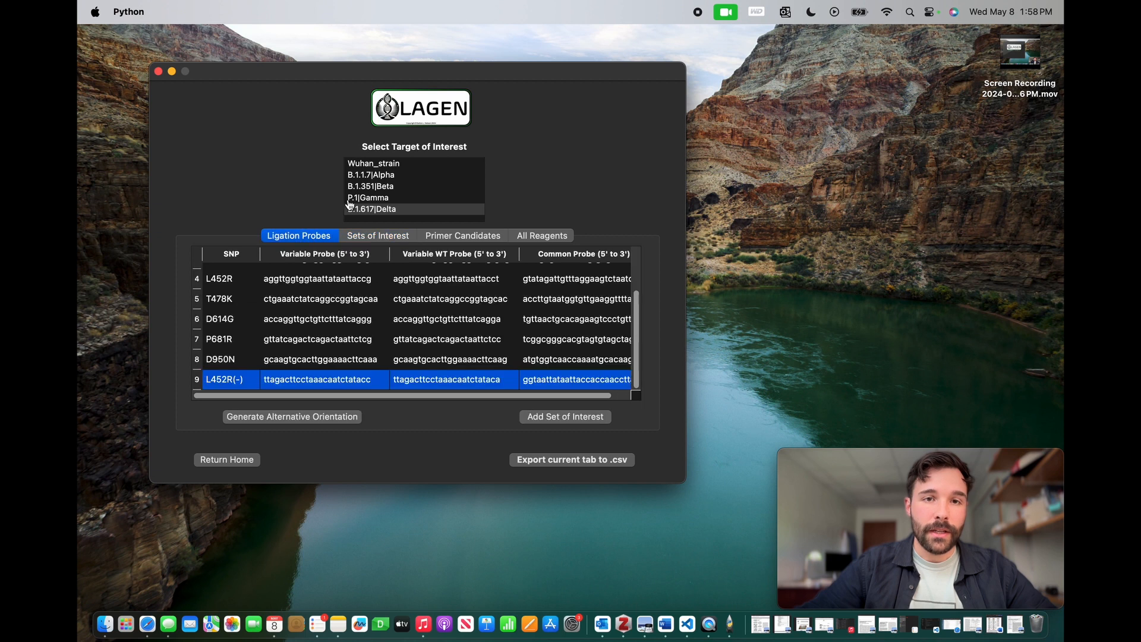
left_click(379, 176)
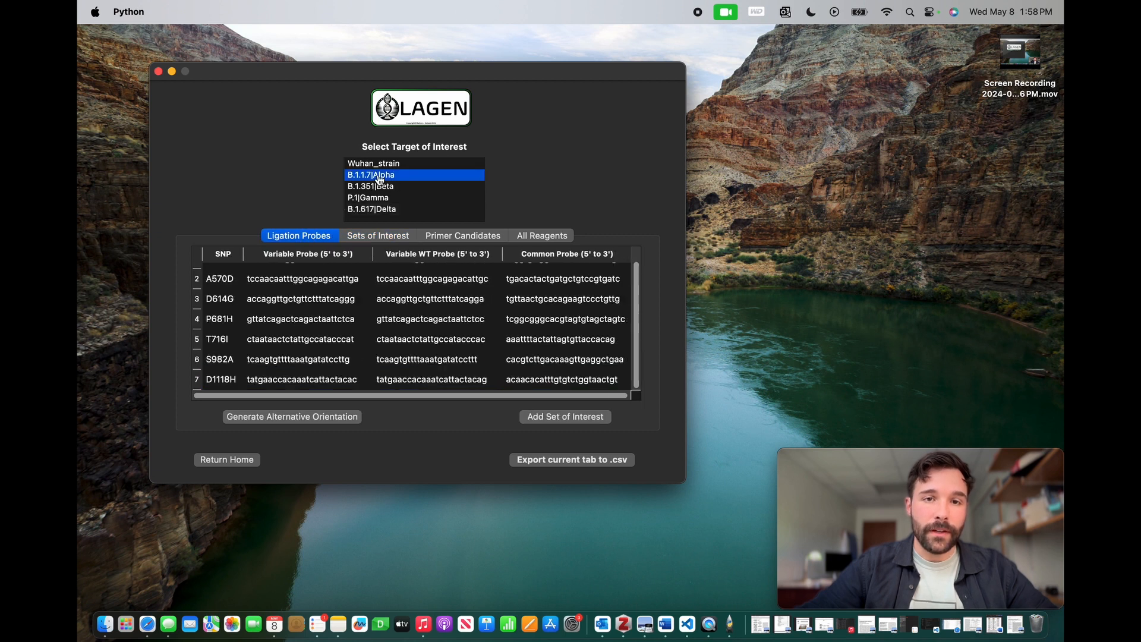
scroll(274, 277, "up", 2)
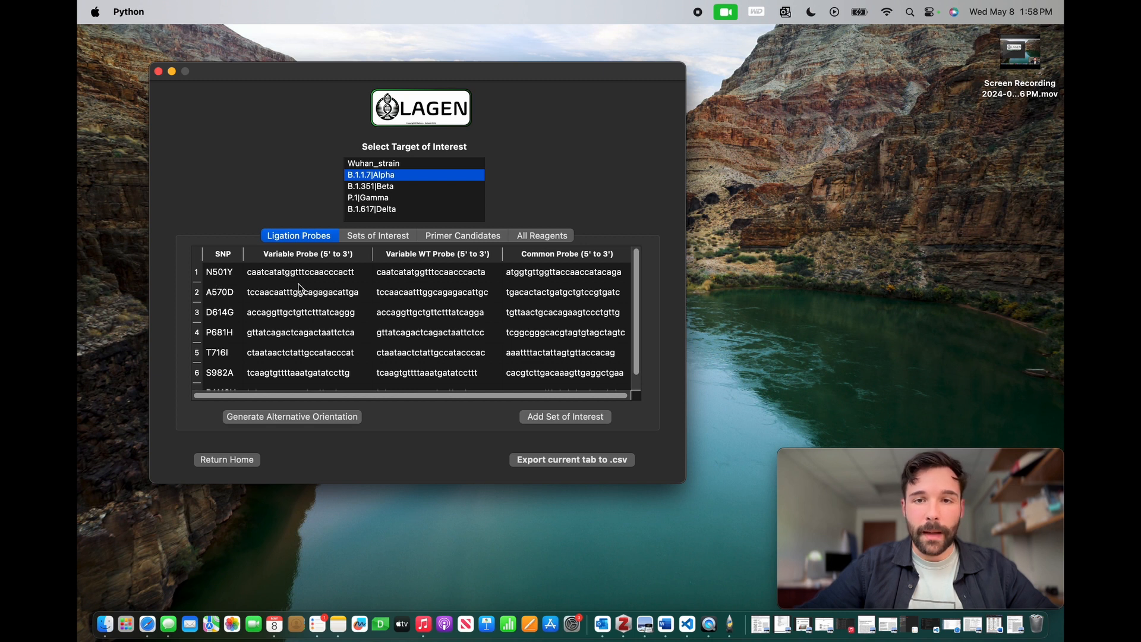
left_click(198, 275)
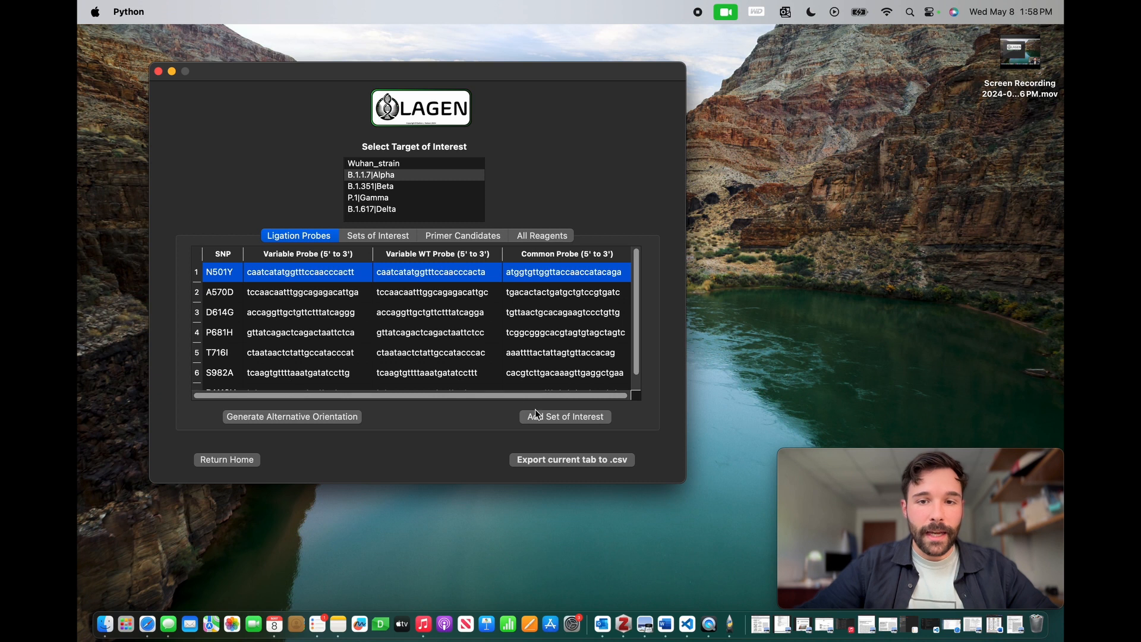
left_click(389, 236)
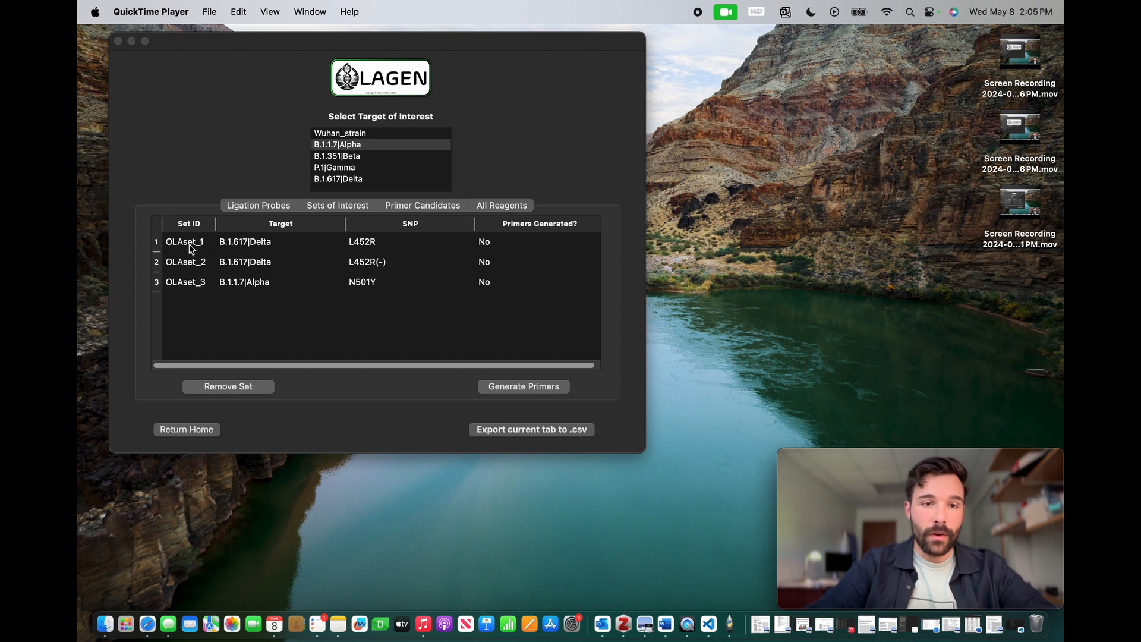
- Generate primers for the B.1.617|Delta L452R set of interest, OLAset_1
left_click(268, 204)
left_click(333, 206)
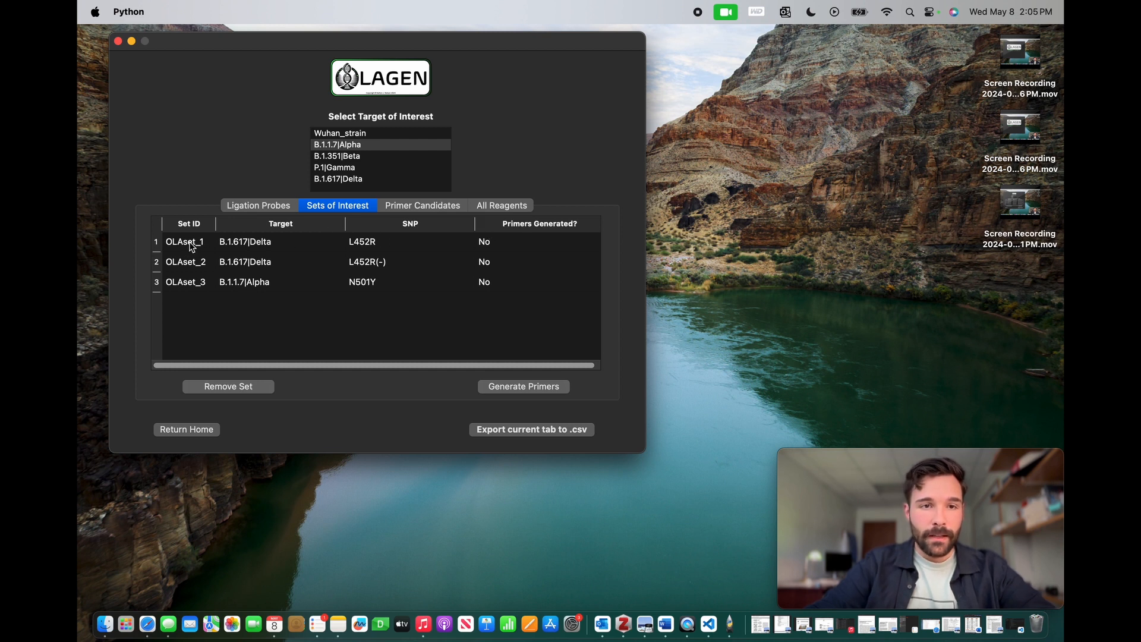
left_click(158, 244)
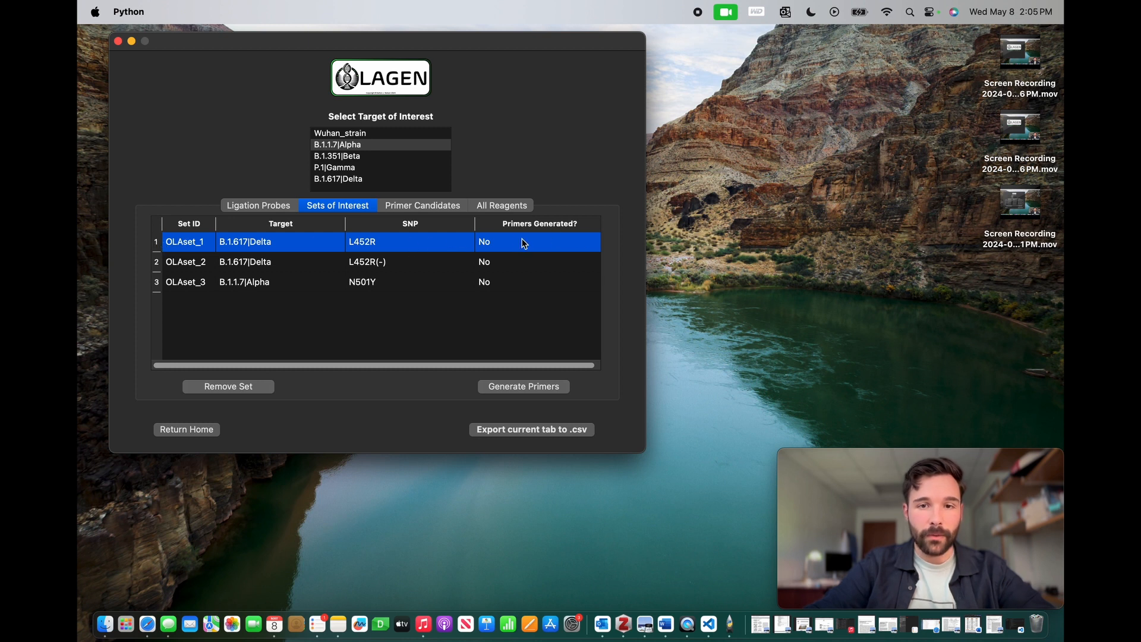
left_click(522, 387)
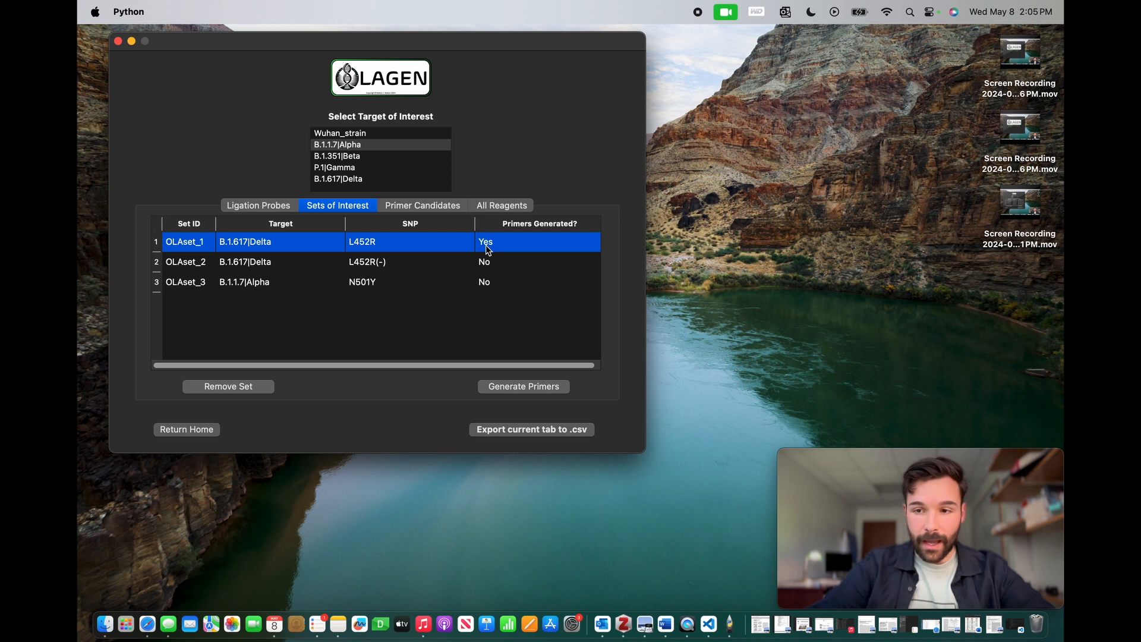
- Examine the primer candidates of OLAset_1, including their forward and reverse primers, hydrolysis probes, primer types and citations
left_click(419, 205)
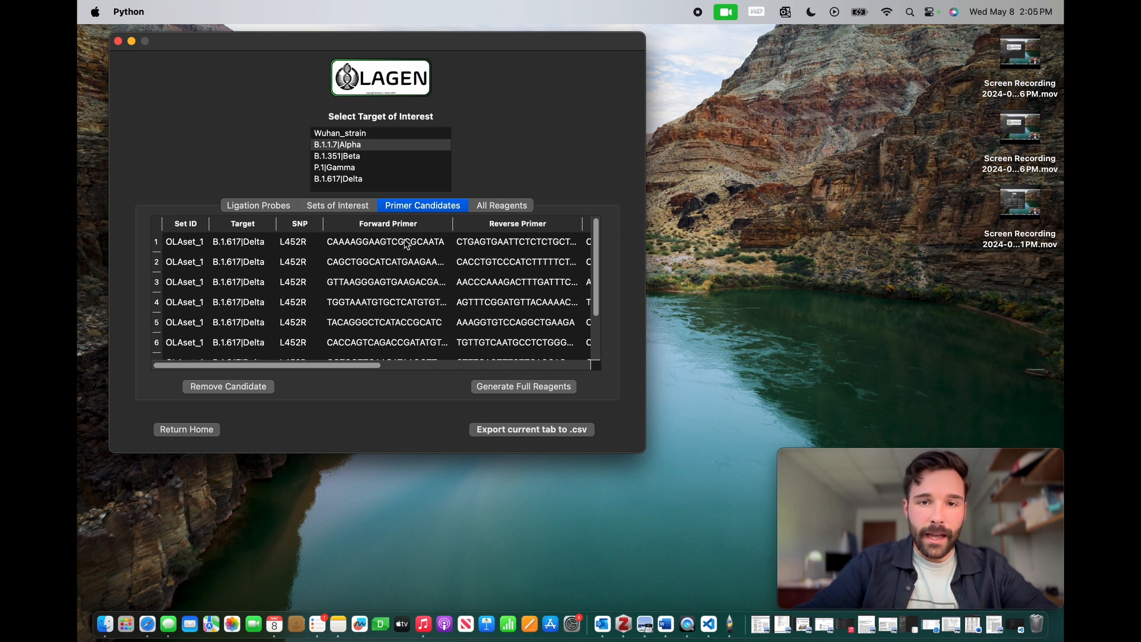
left_click_drag(363, 364, 439, 367)
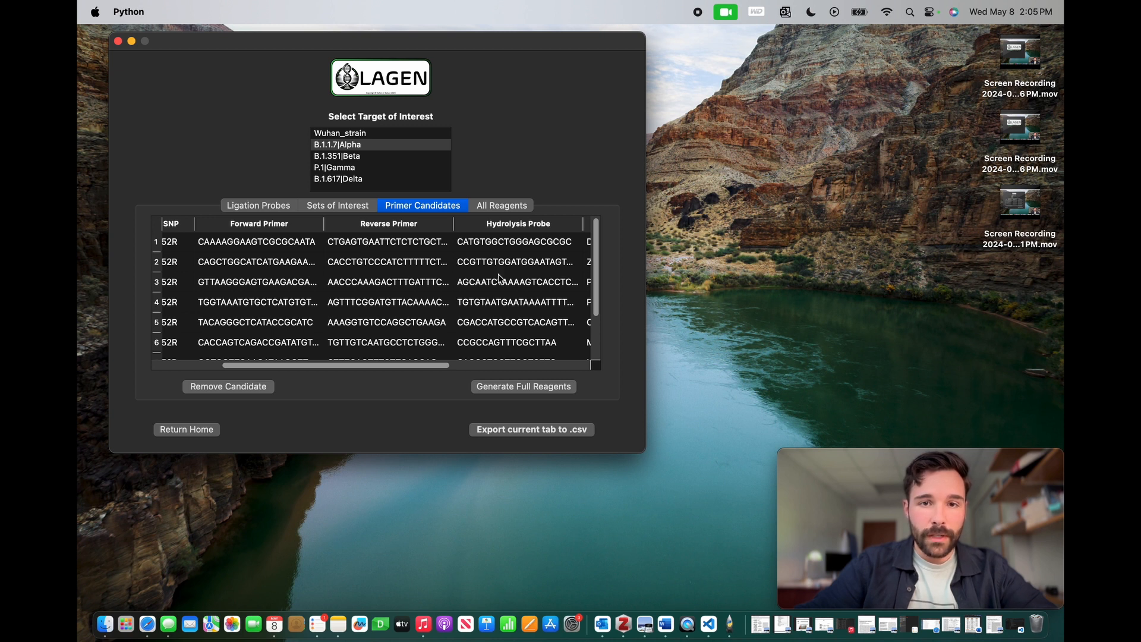
scroll(425, 319, "down", 3)
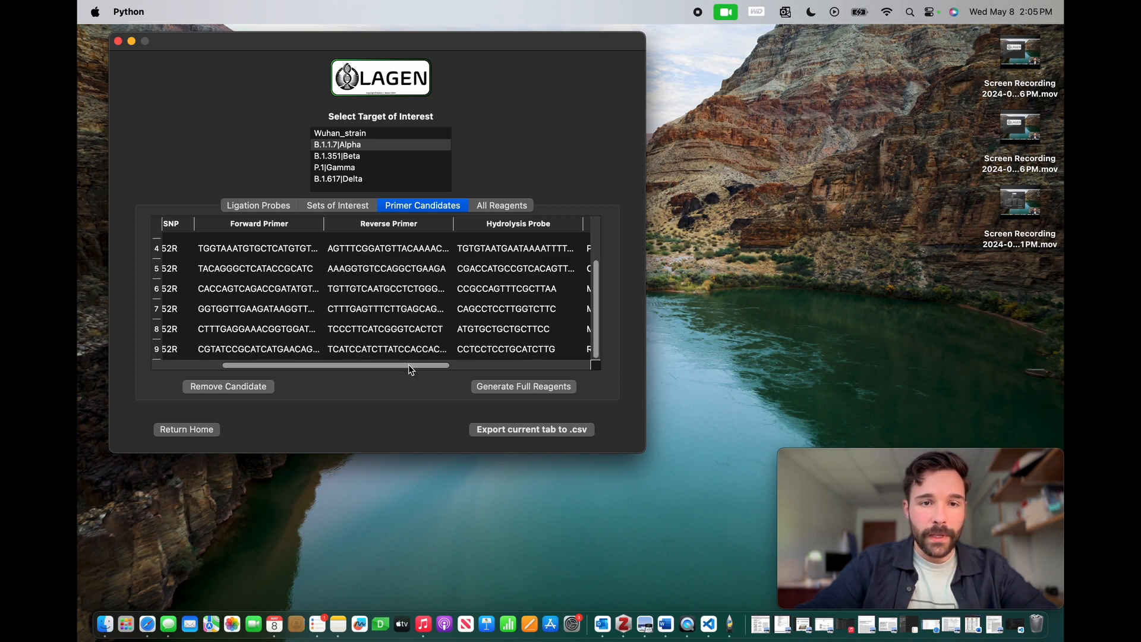
left_click_drag(408, 365, 324, 361)
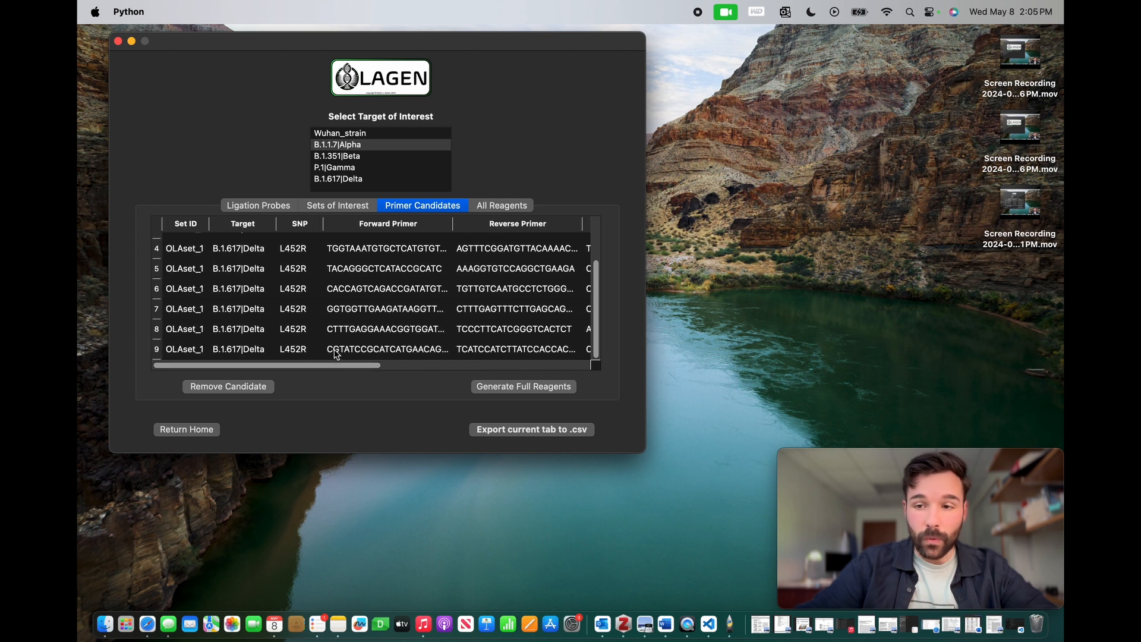
scroll(381, 331, "up", 3)
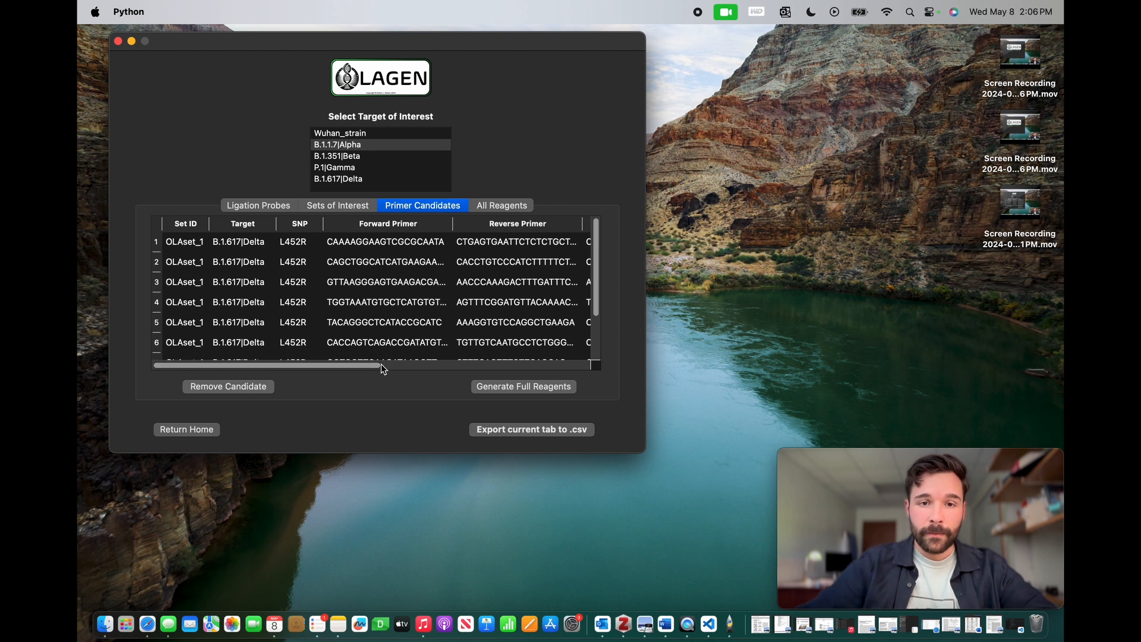
left_click_drag(377, 365, 415, 368)
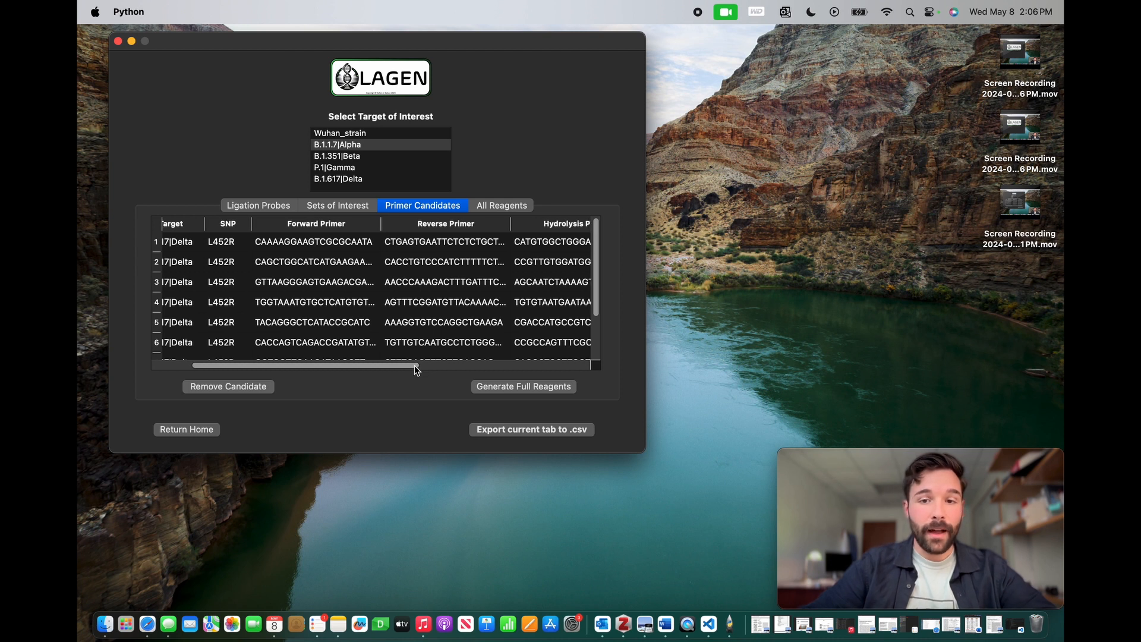
left_click_drag(415, 369, 566, 372)
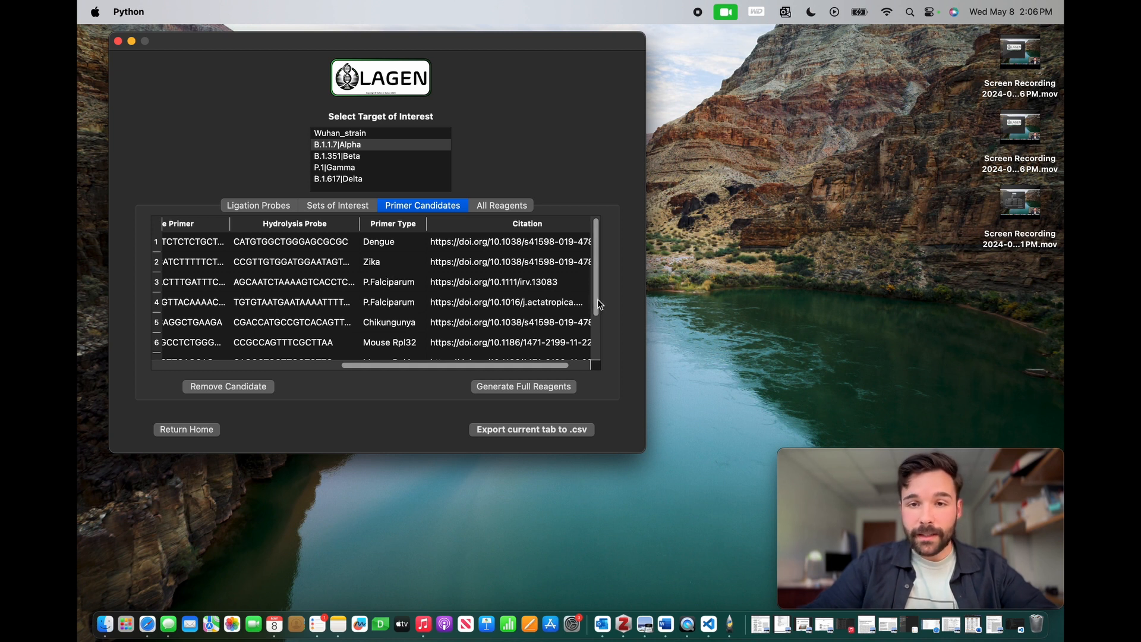
left_click_drag(598, 298, 597, 297)
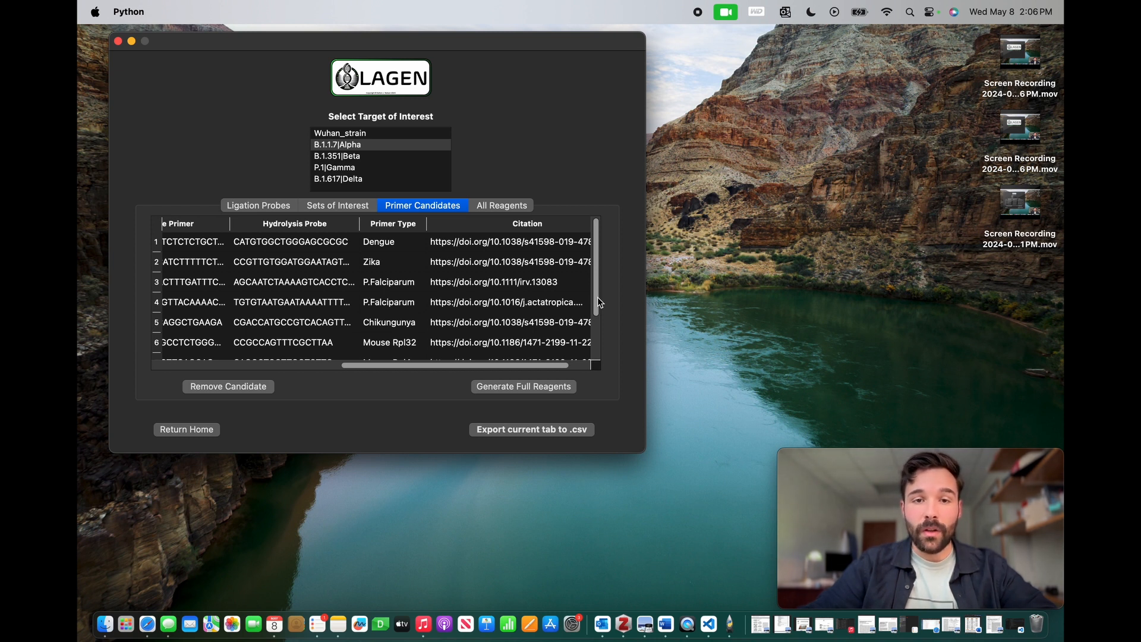
left_click_drag(597, 297, 597, 348)
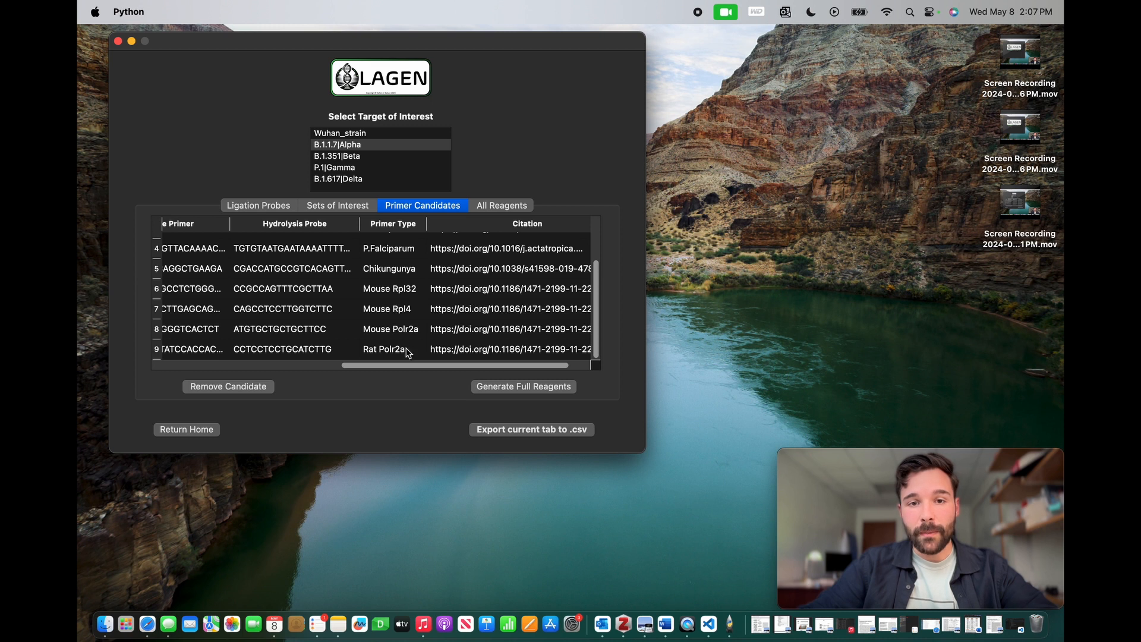
left_click_drag(595, 317, 593, 274)
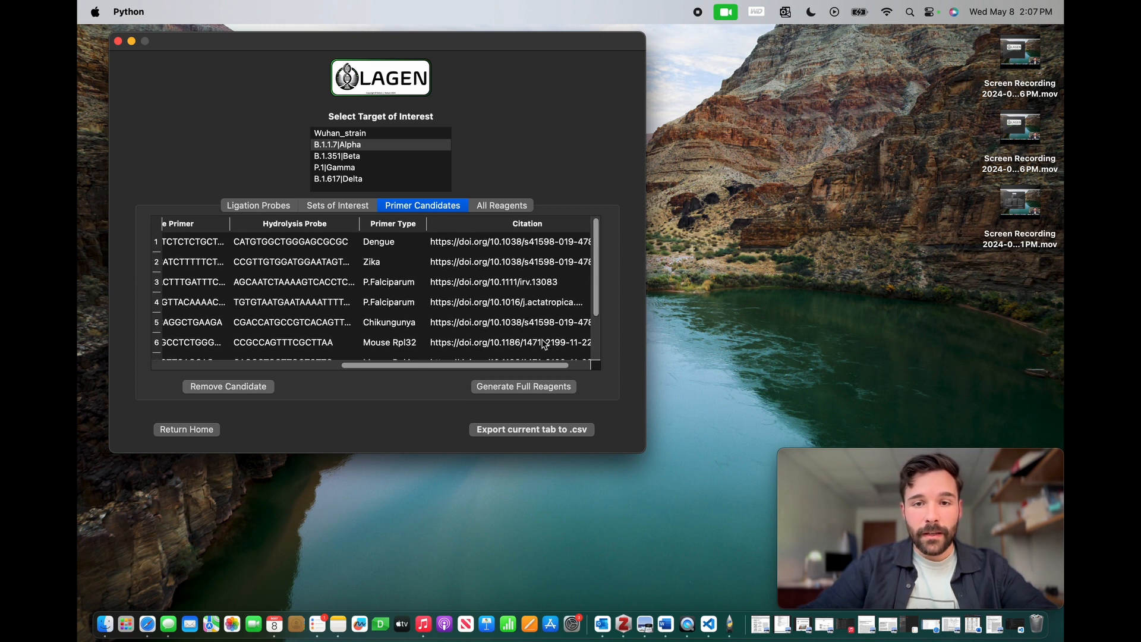
- Generate the full reagents for OLAset_1 with the Mouse Rpl32 primer candidate and open the list of all reagents
left_click_drag(522, 365, 273, 350)
left_click(158, 343)
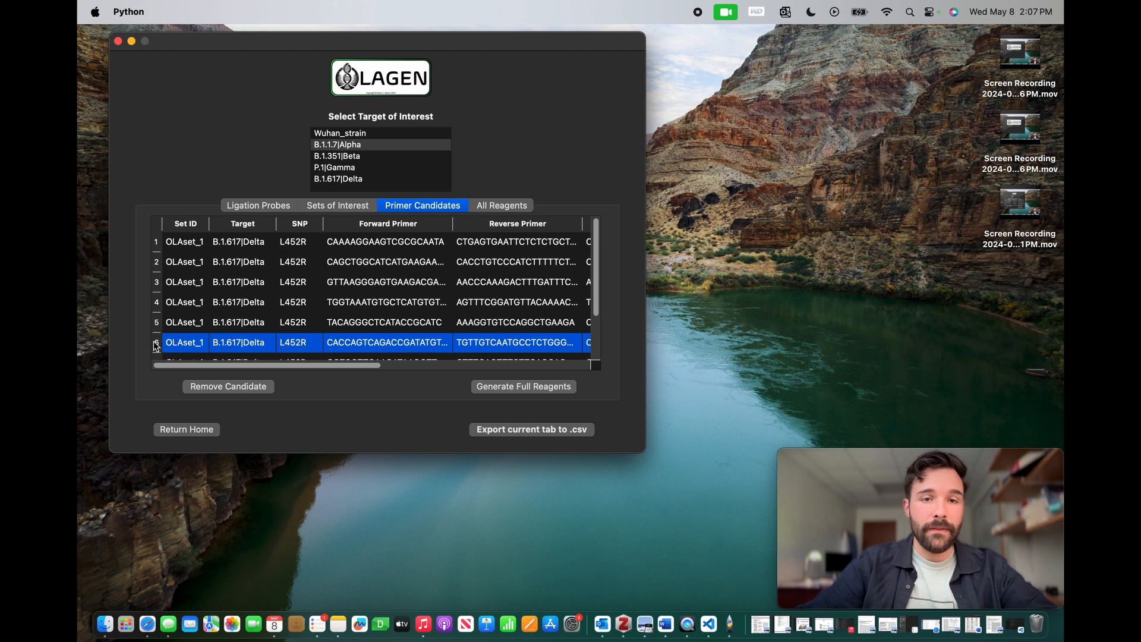
left_click(514, 385)
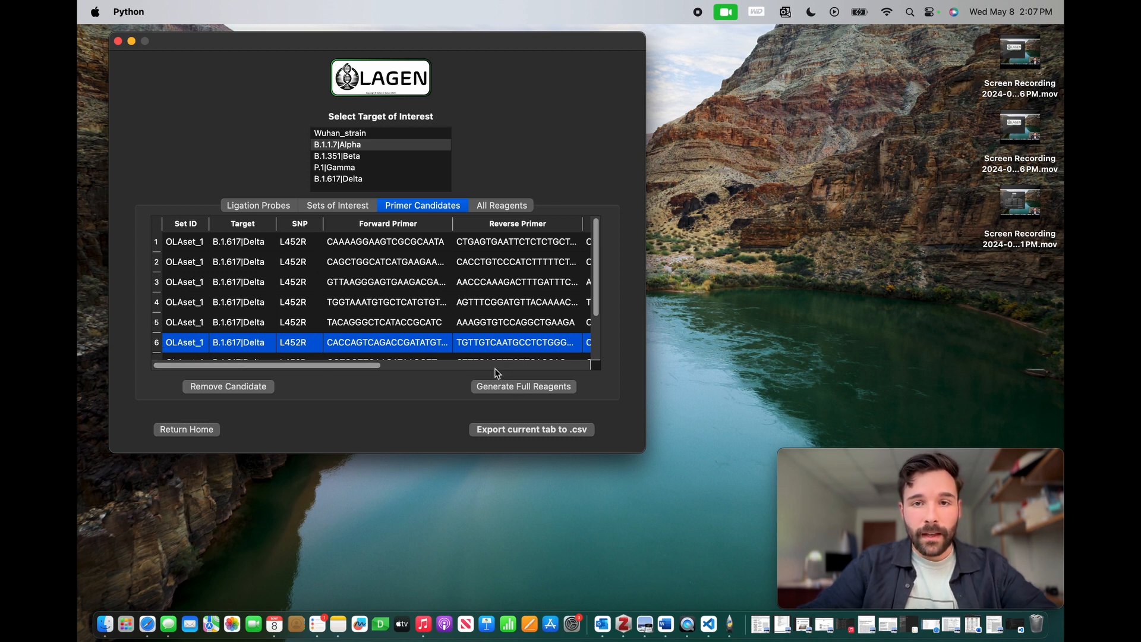
left_click(500, 207)
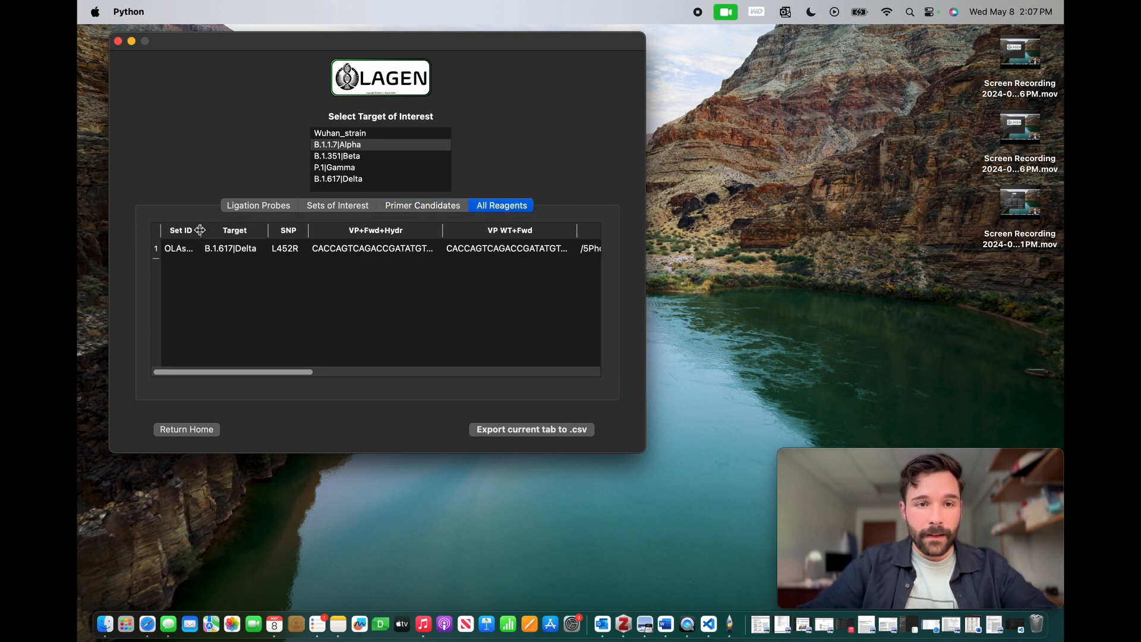
- Widen the Set ID, VP+Fwd+Hydr, VP WT+Fwd and CP+Rev columns of the reagents table to show their full contents
left_click_drag(201, 231, 218, 232)
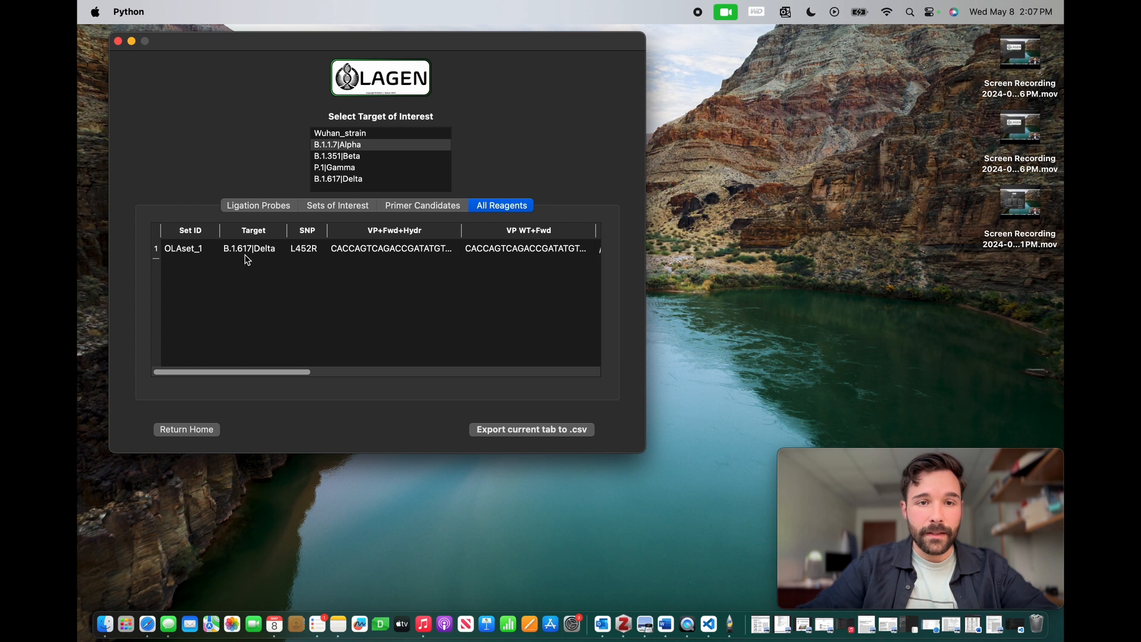
left_click_drag(312, 372, 348, 374)
left_click_drag(362, 230, 613, 234)
left_click_drag(300, 374, 313, 374)
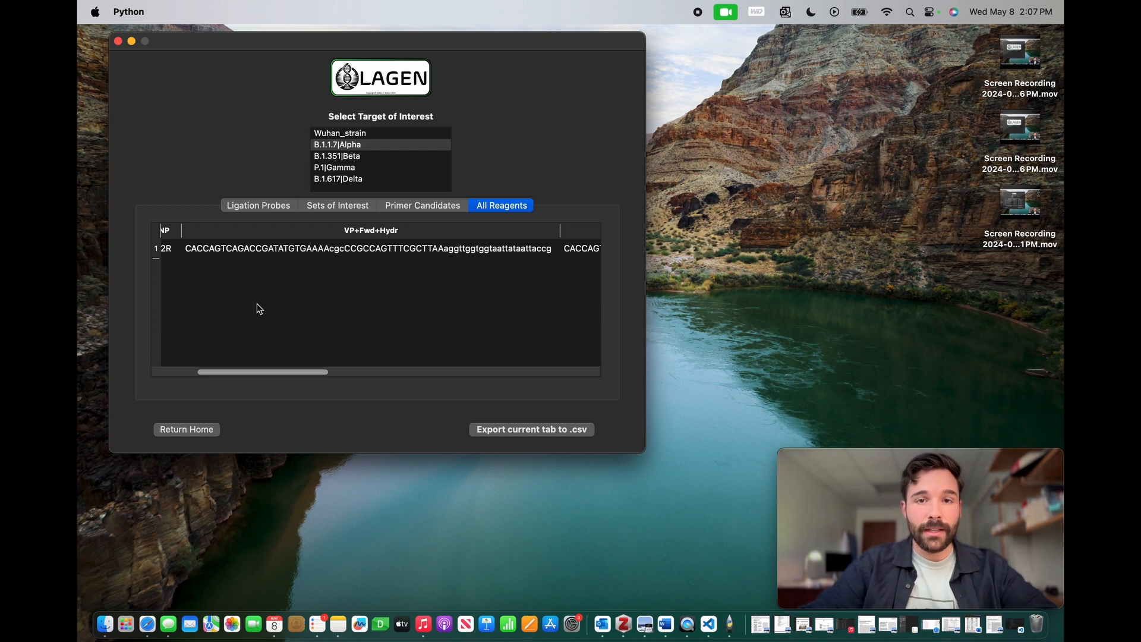
left_click_drag(295, 374, 303, 373)
scroll(361, 369, "right", 5)
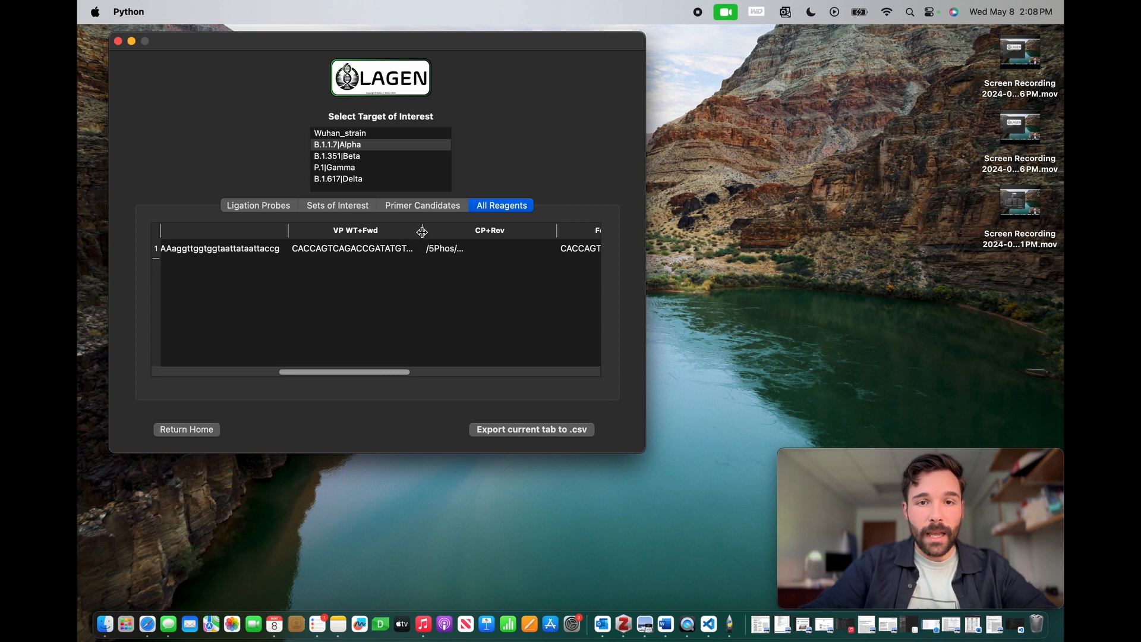
left_click_drag(422, 232, 565, 240)
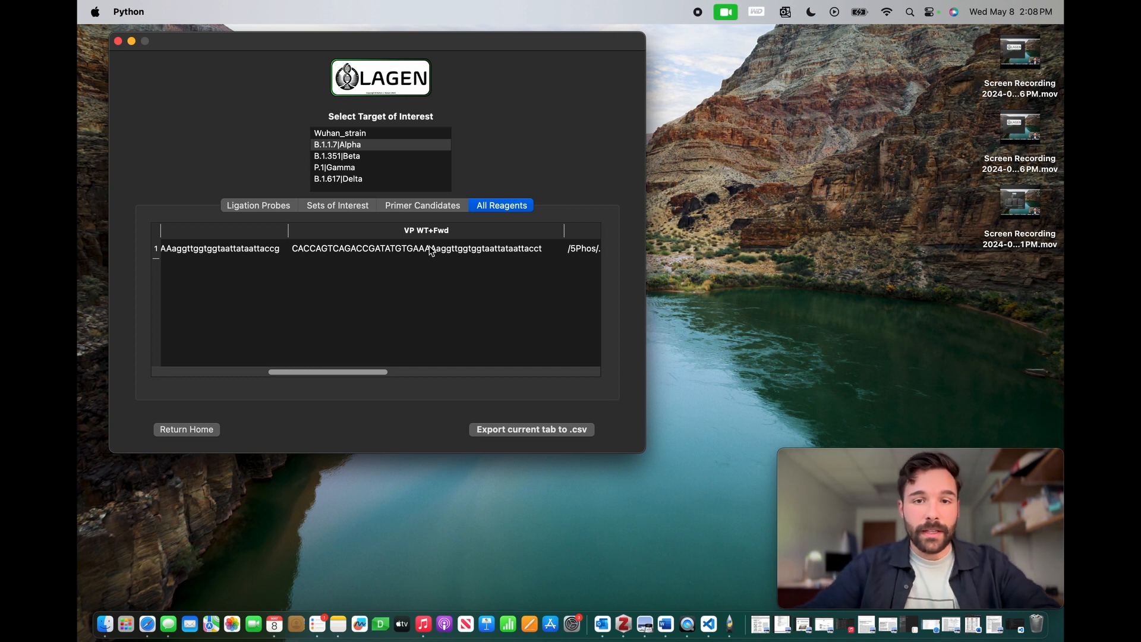
left_click_drag(366, 373, 434, 373)
left_click_drag(457, 231, 615, 237)
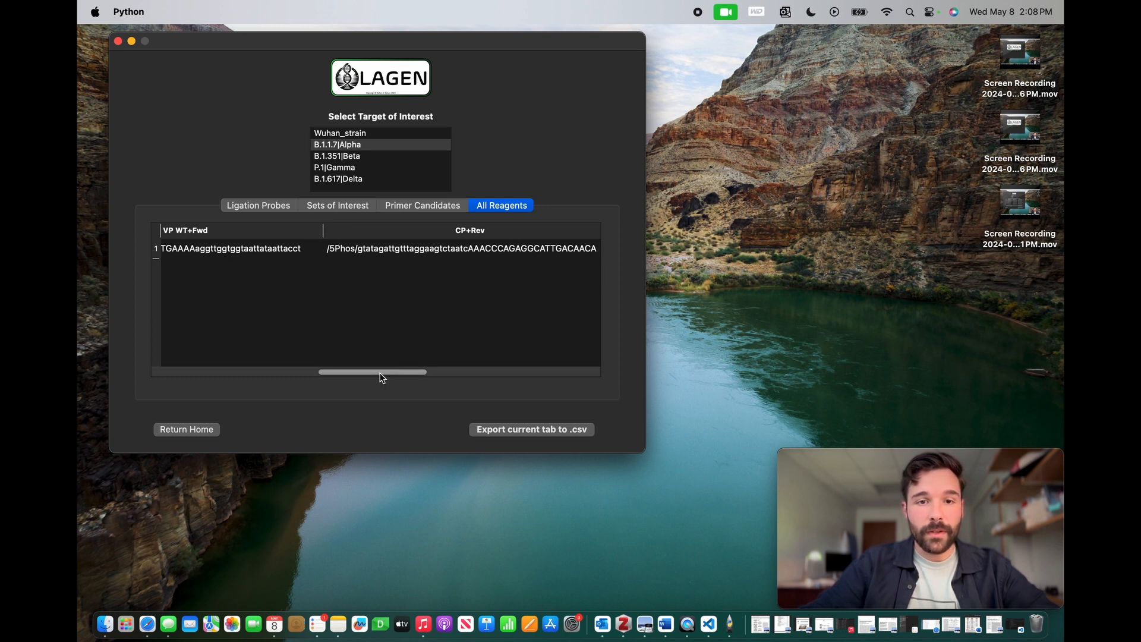
left_click_drag(380, 372, 198, 384)
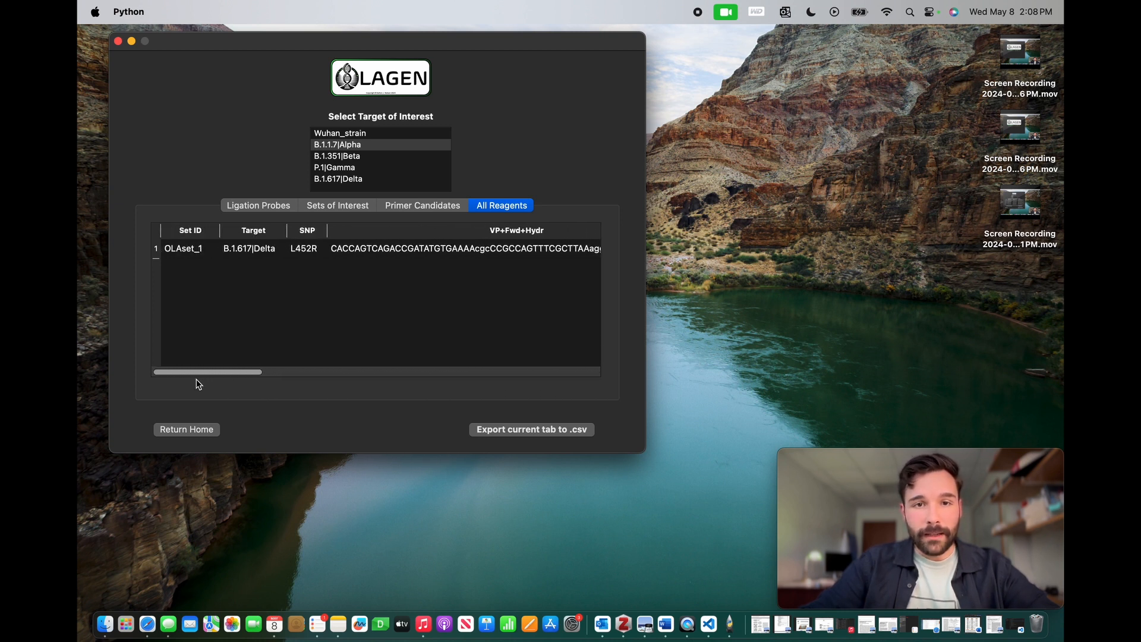
- Generate primers for the B.1.1.7|Alpha N501Y set of interest, OLAset_3
left_click(344, 208)
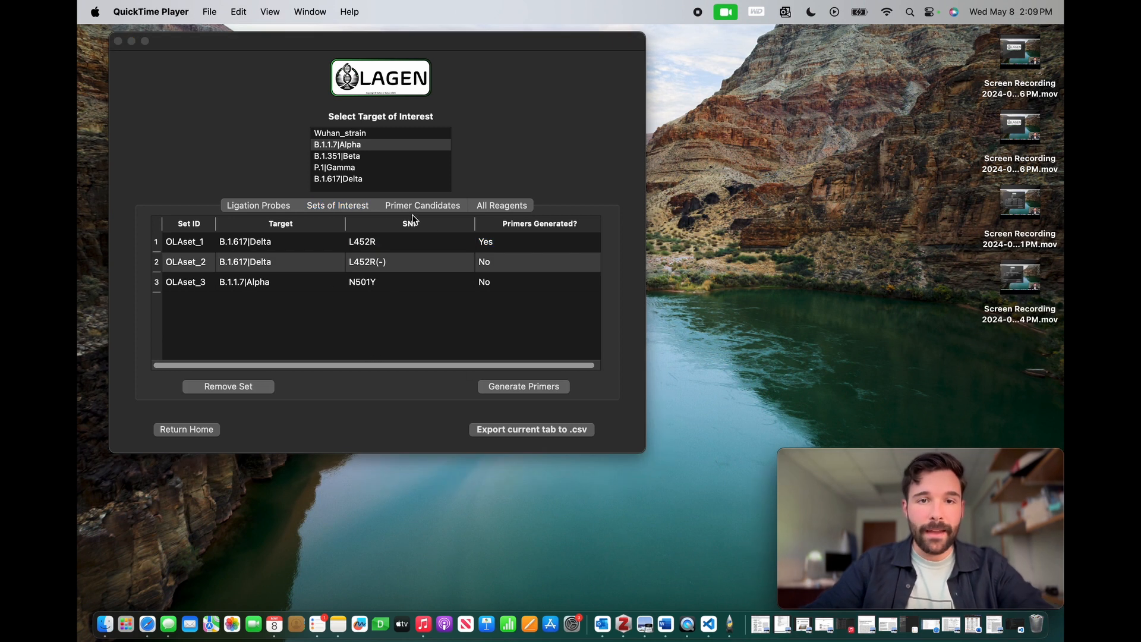
left_click(357, 209)
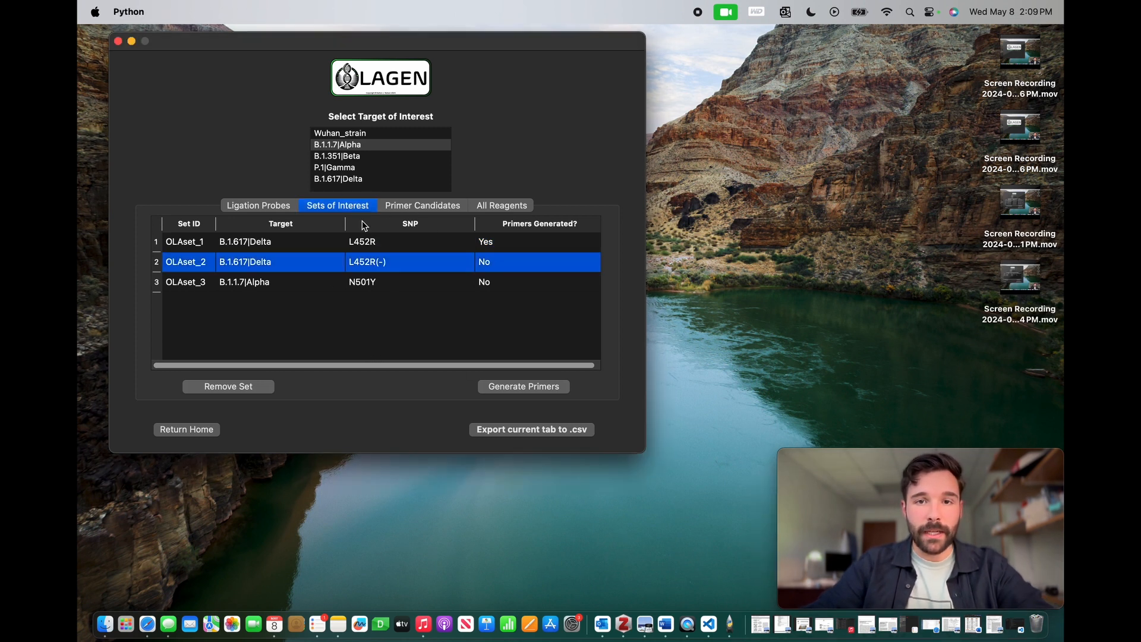
left_click(159, 283)
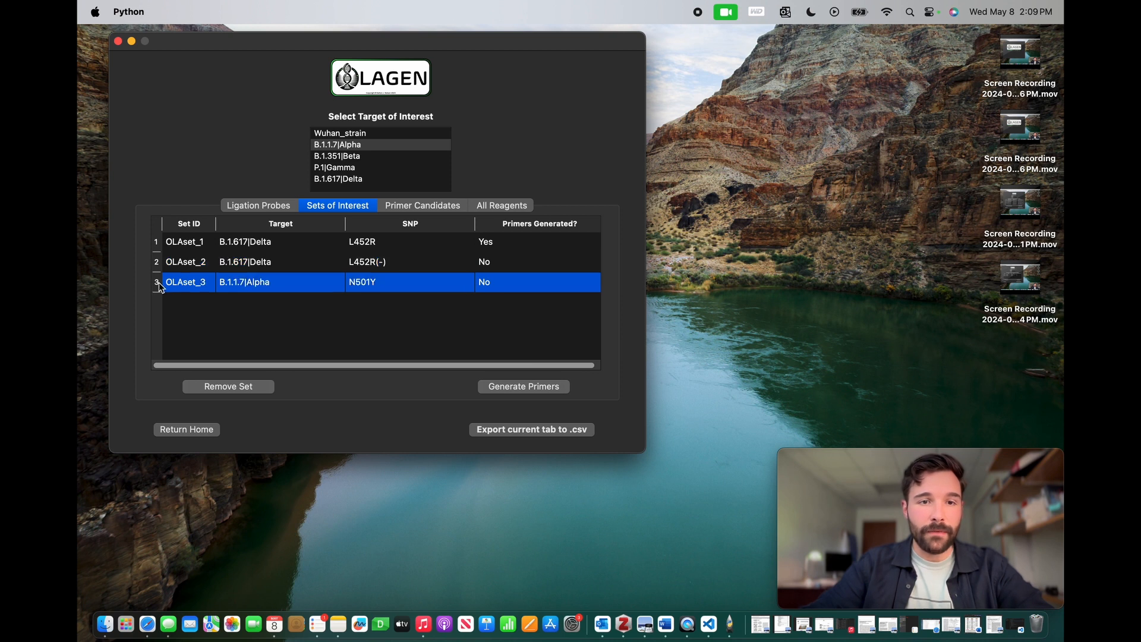
left_click(495, 388)
- Examine the primer candidates of OLAset_3 and check the primer type used in the full reagents of OLAset_1
left_click(421, 208)
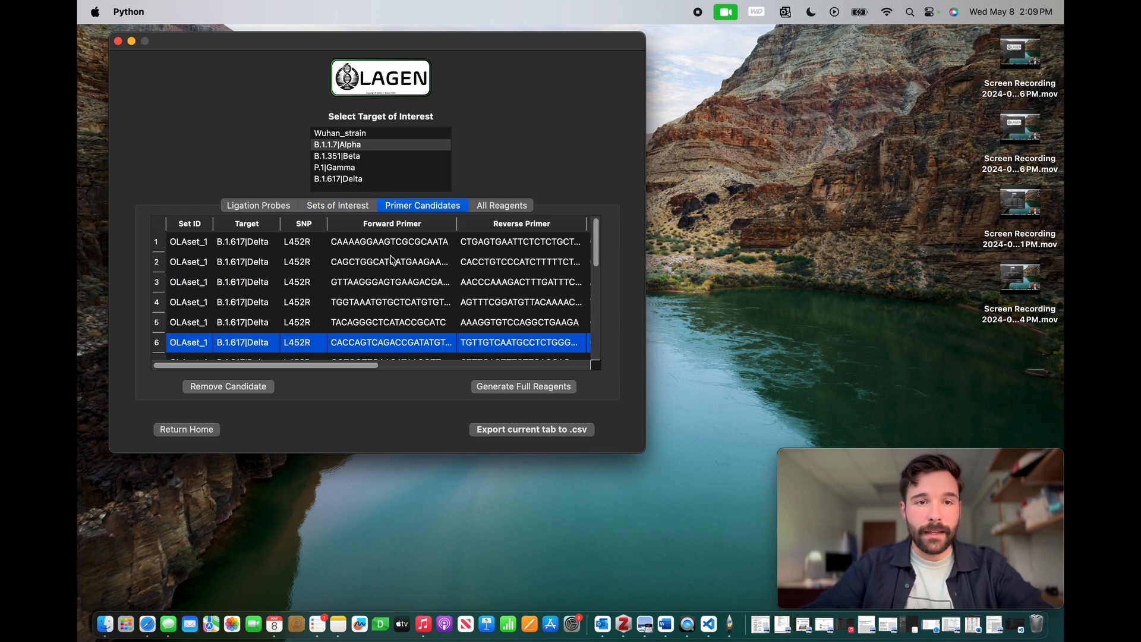
left_click_drag(594, 254, 596, 299)
left_click_drag(212, 227, 235, 229)
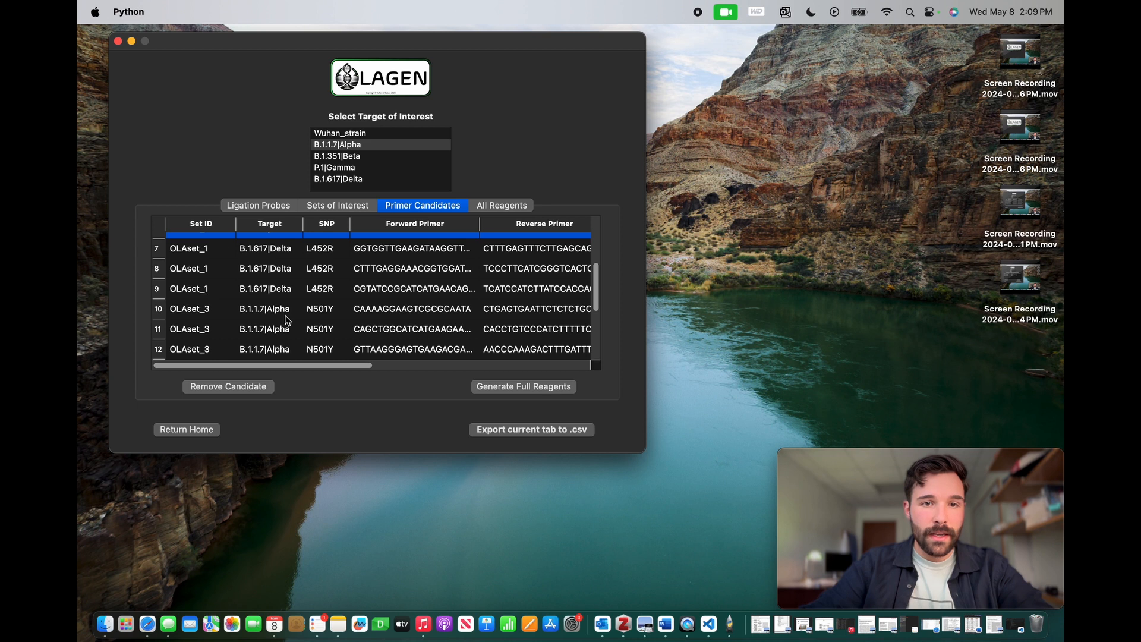
scroll(596, 297, "down", 2)
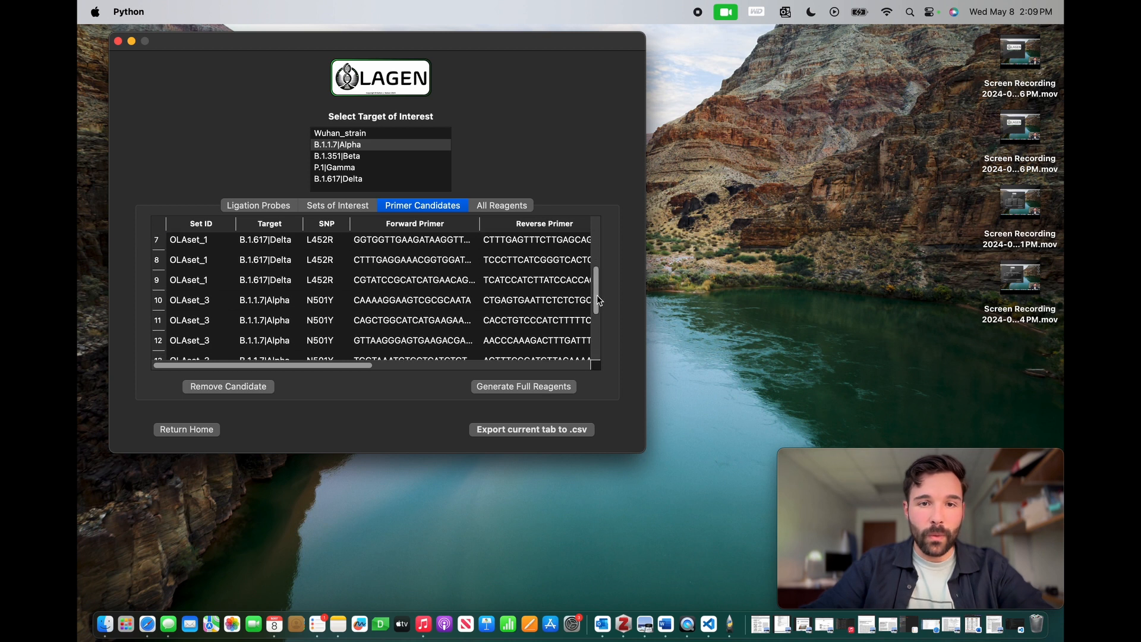
scroll(372, 367, "right", 2)
left_click_drag(372, 366, 485, 366)
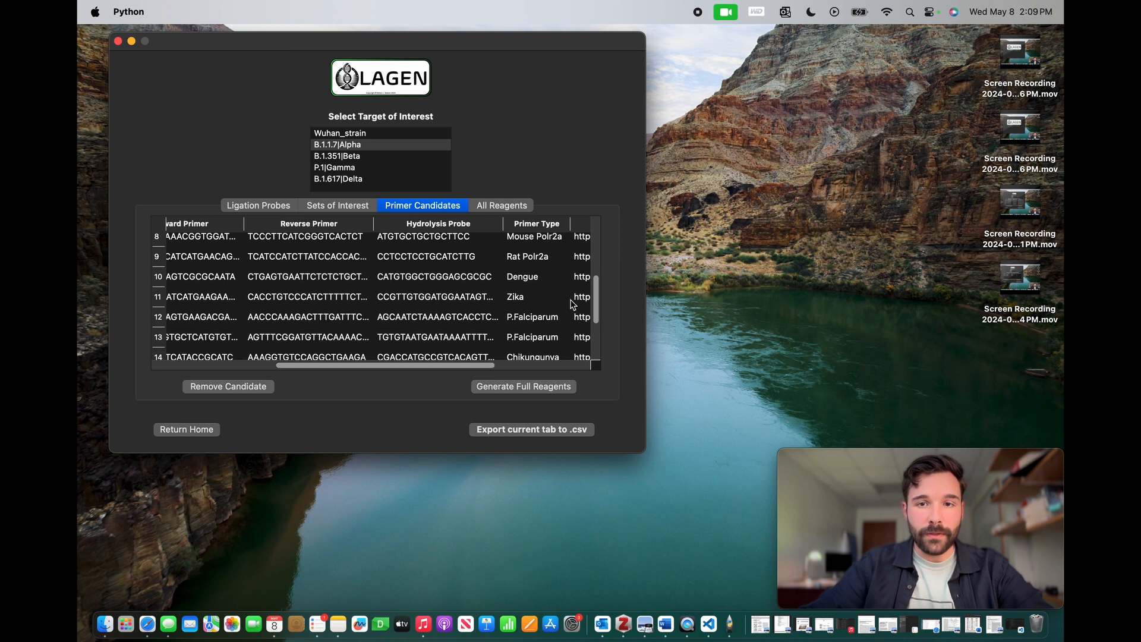
left_click_drag(597, 310, 598, 336)
left_click(501, 208)
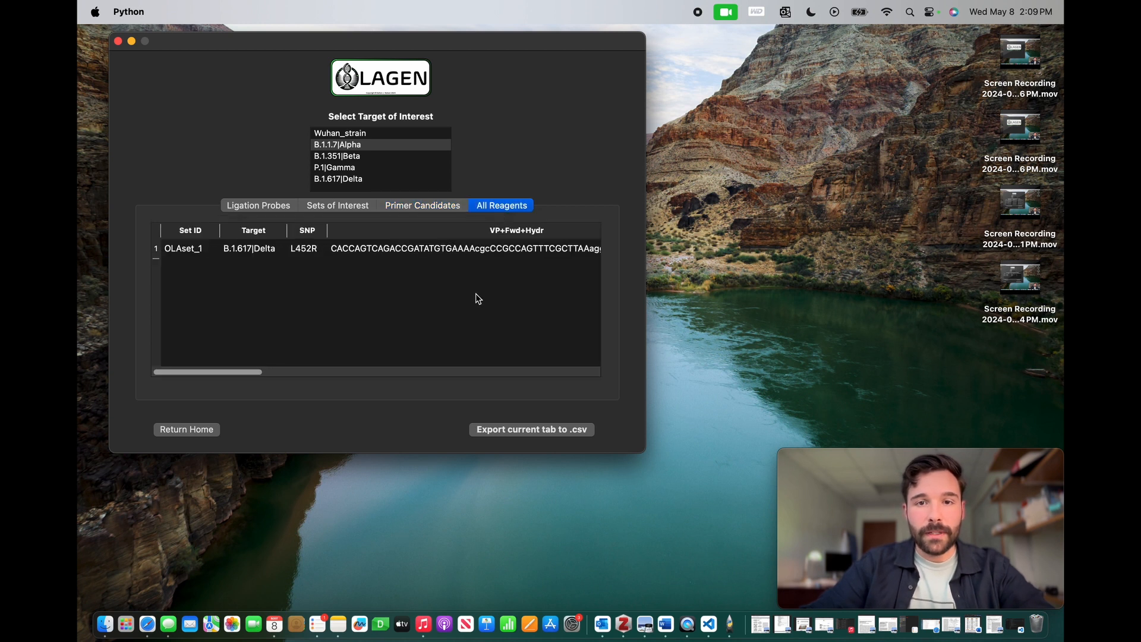
left_click_drag(254, 371, 551, 368)
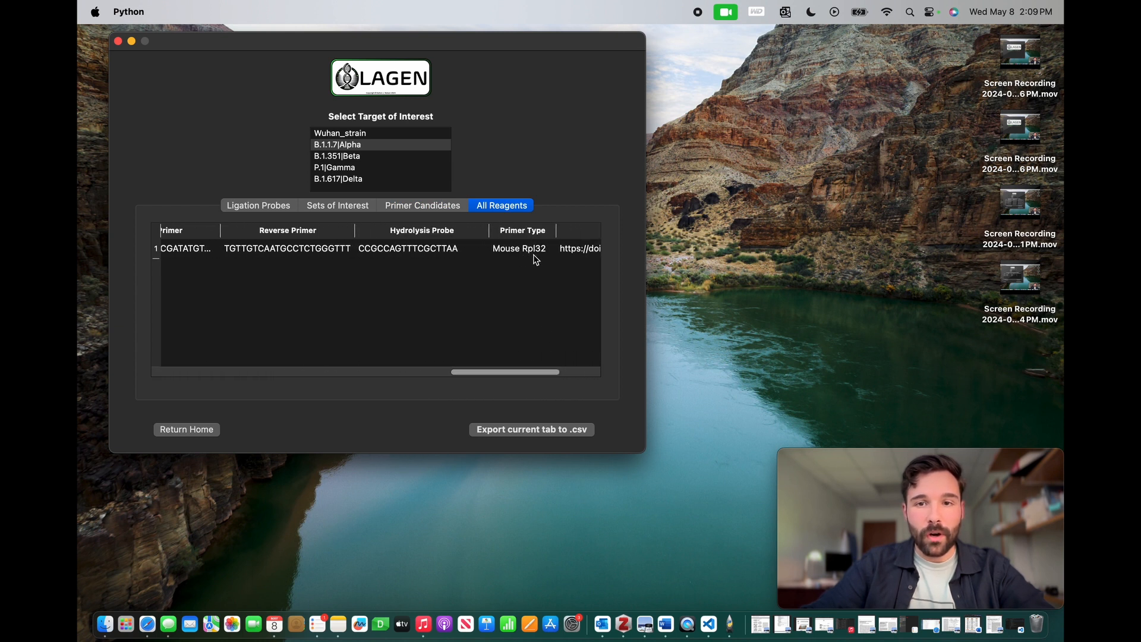
- Generate the full reagents for OLAset_3 with the Rat Polr2a primer candidate and view its entry in the list of all reagents
left_click(428, 208)
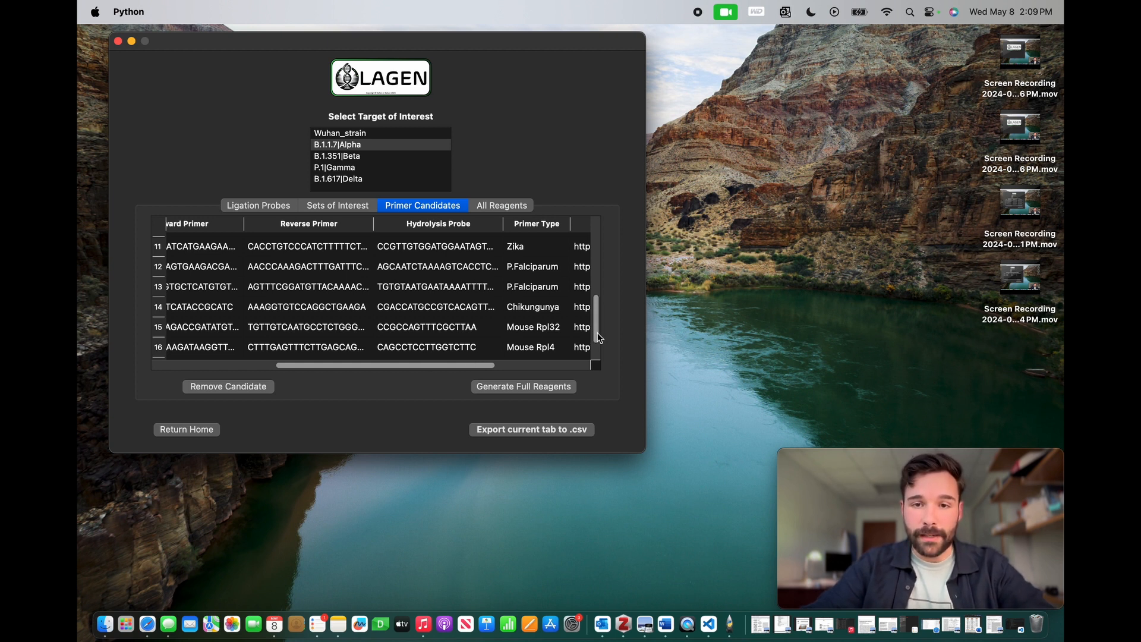
scroll(598, 337, "down", 3)
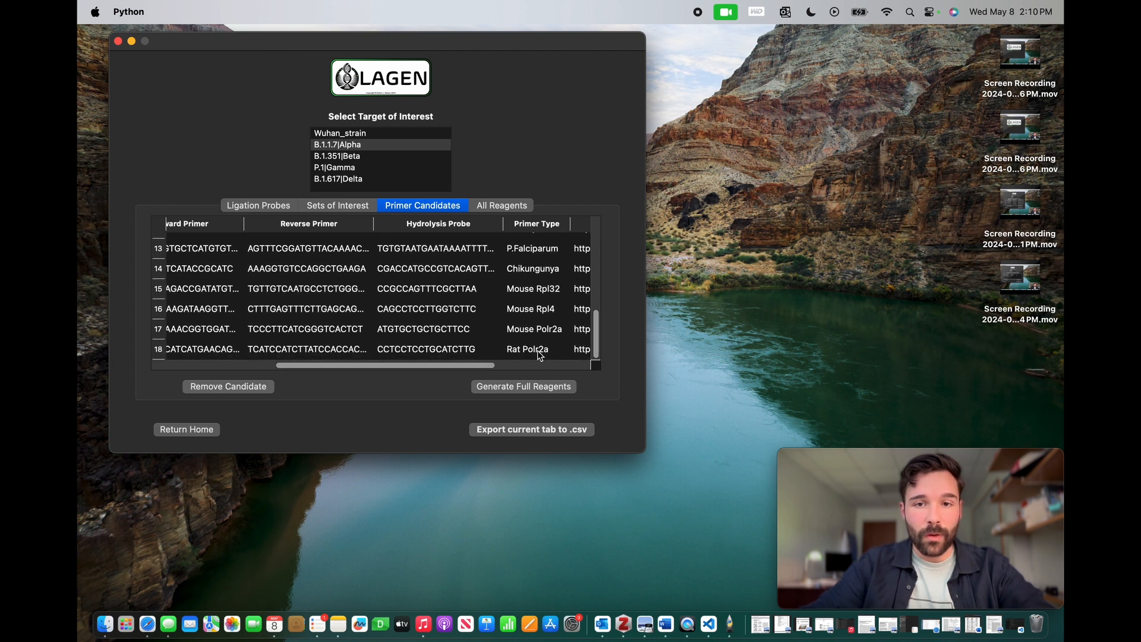
left_click(164, 351)
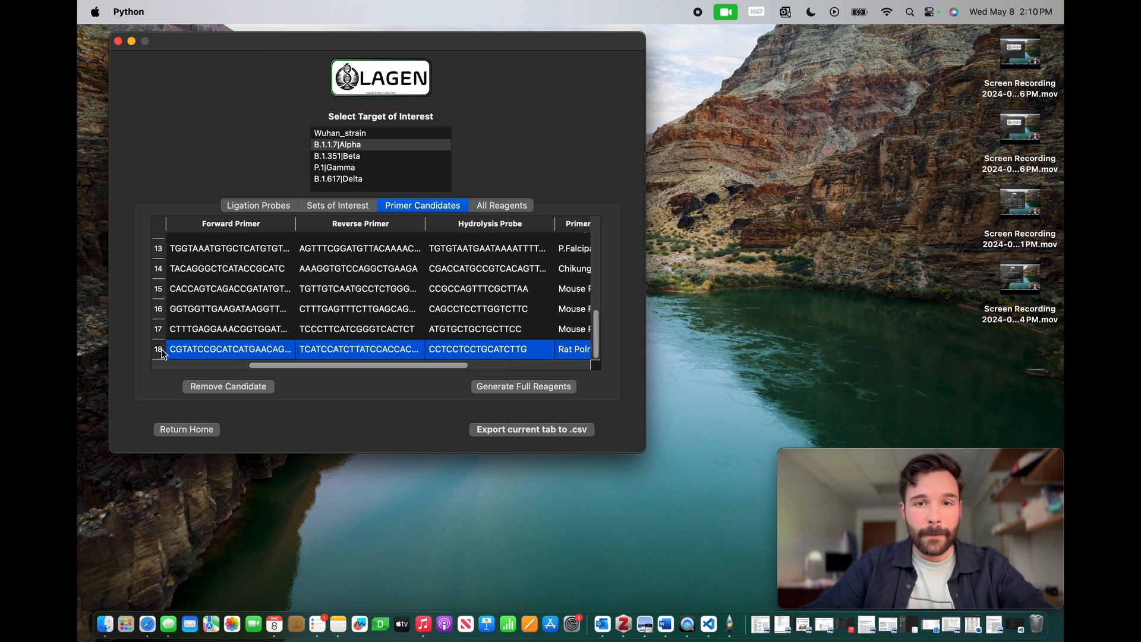
left_click(504, 208)
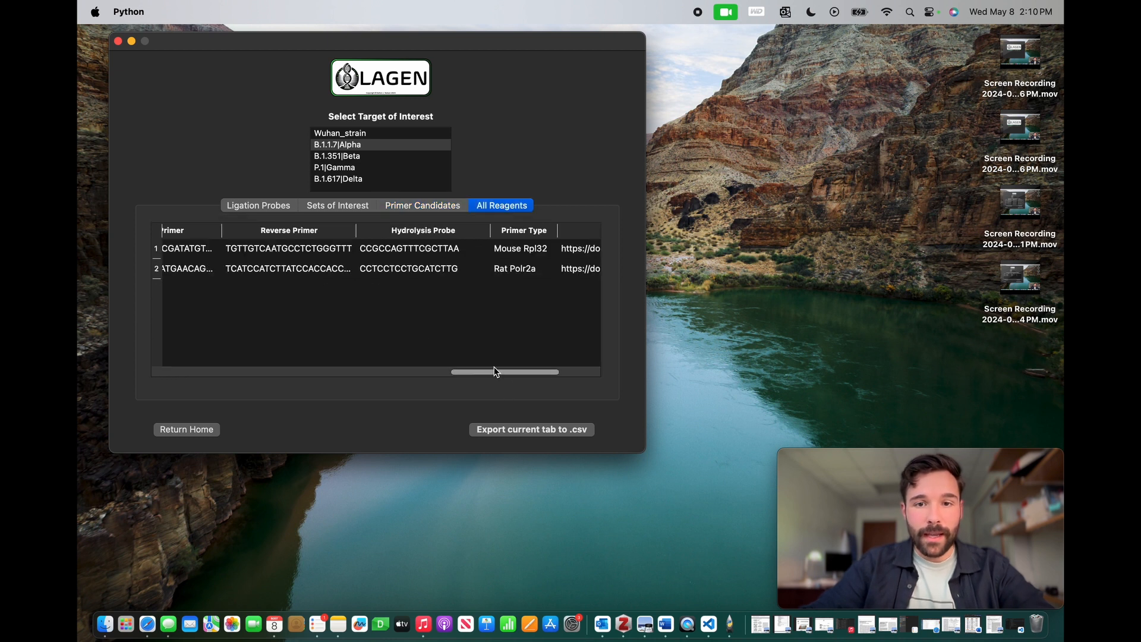
left_click_drag(494, 371, 183, 367)
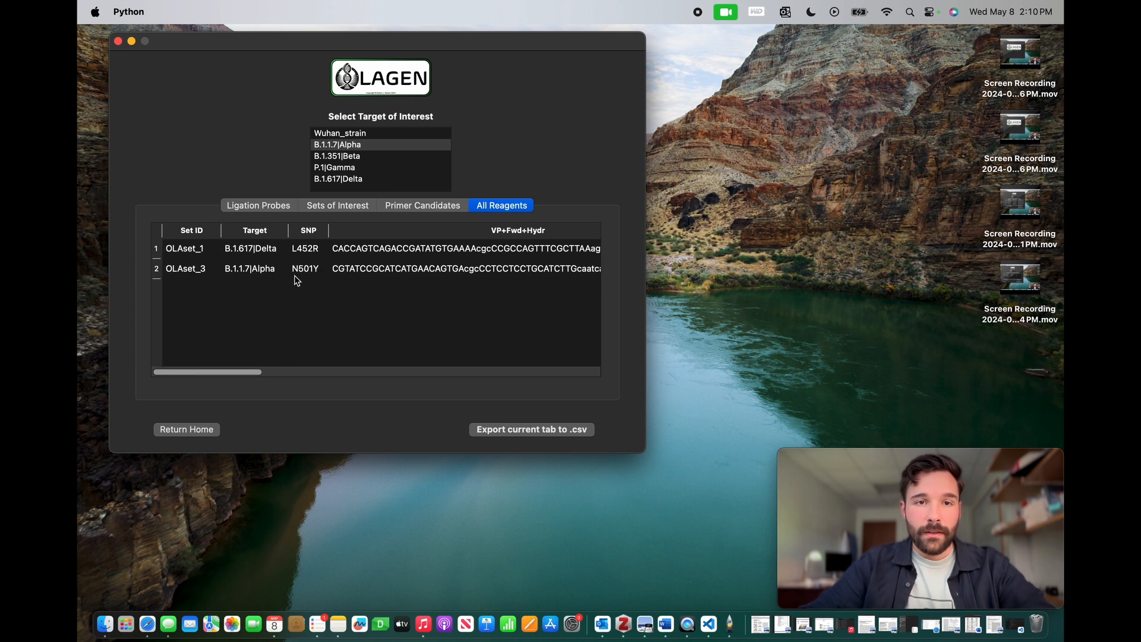
- Add the E484K ligation probe set of the B.1.351|Beta target to the sets of interest
left_click(269, 205)
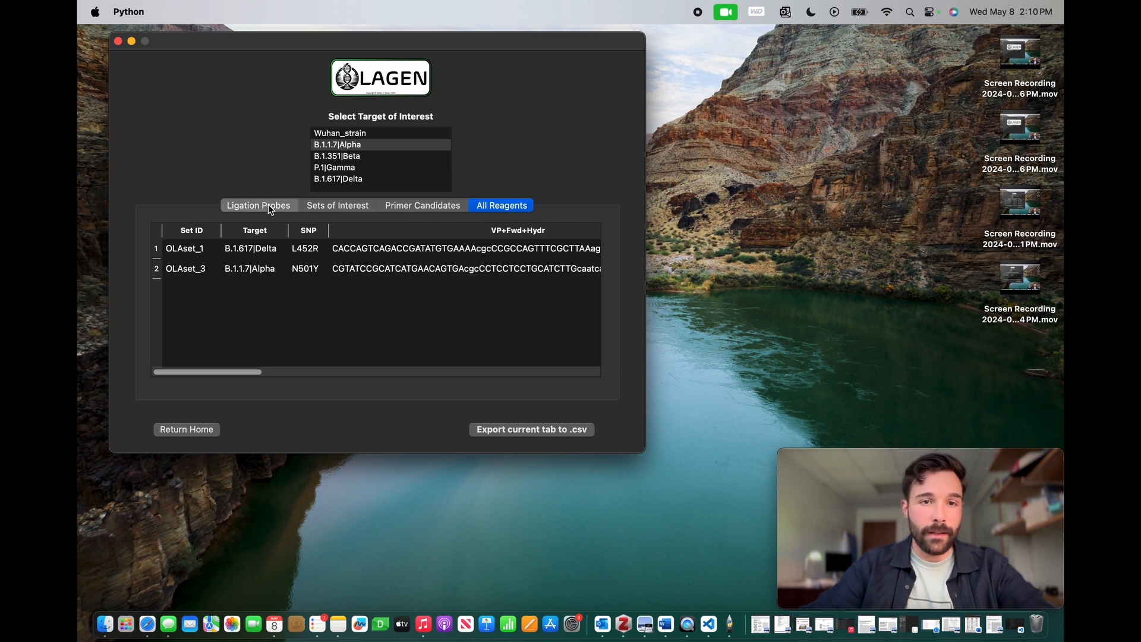
left_click(335, 158)
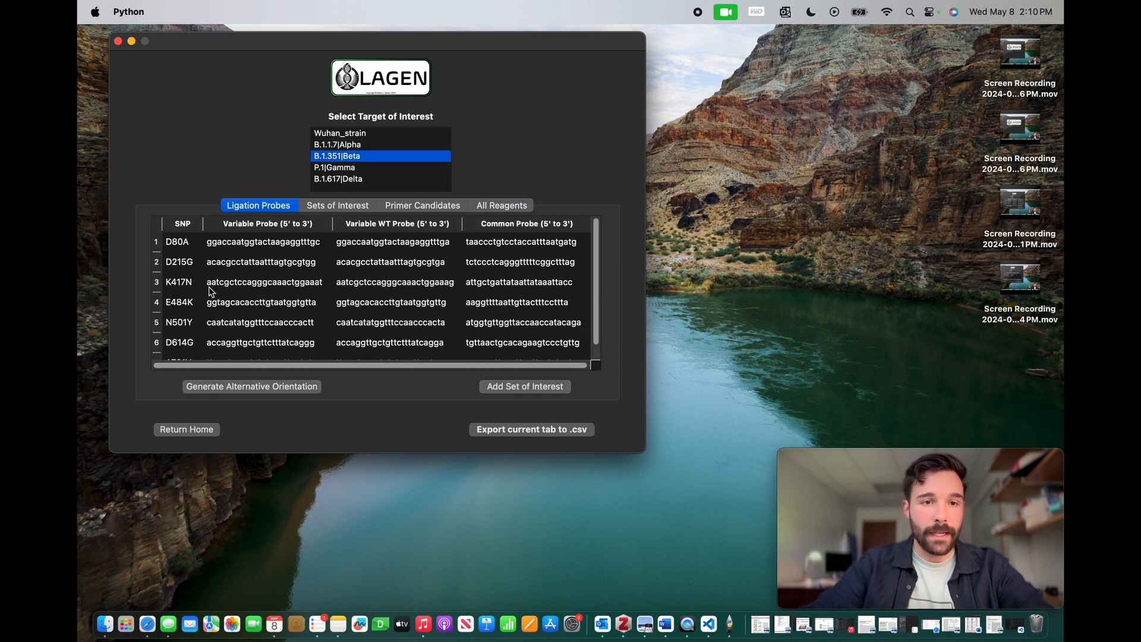
left_click(158, 305)
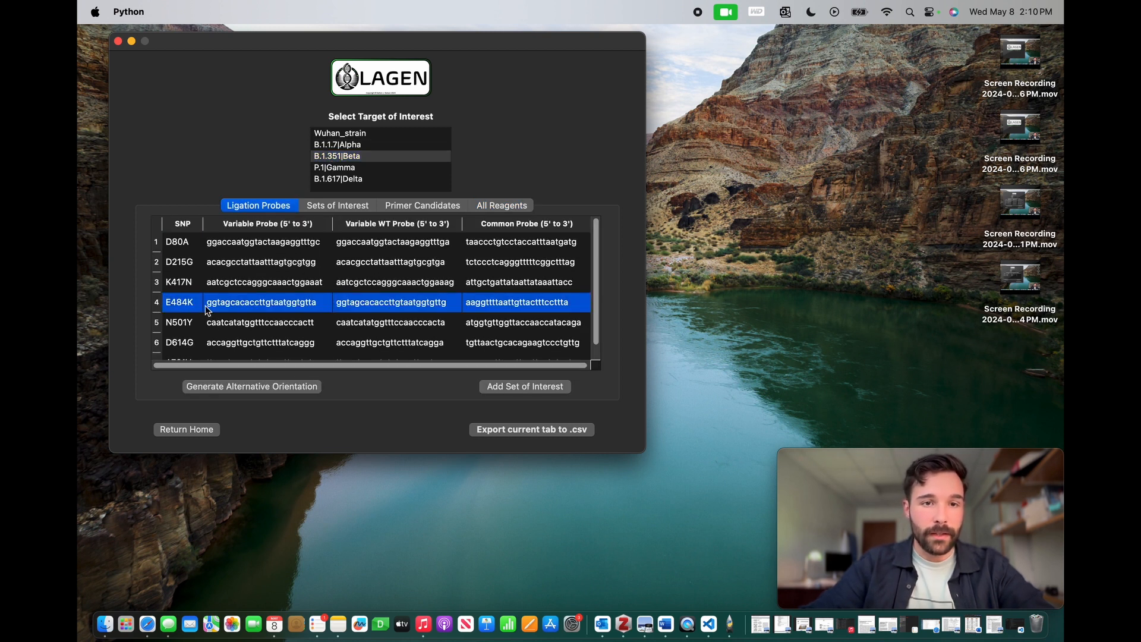
left_click(515, 389)
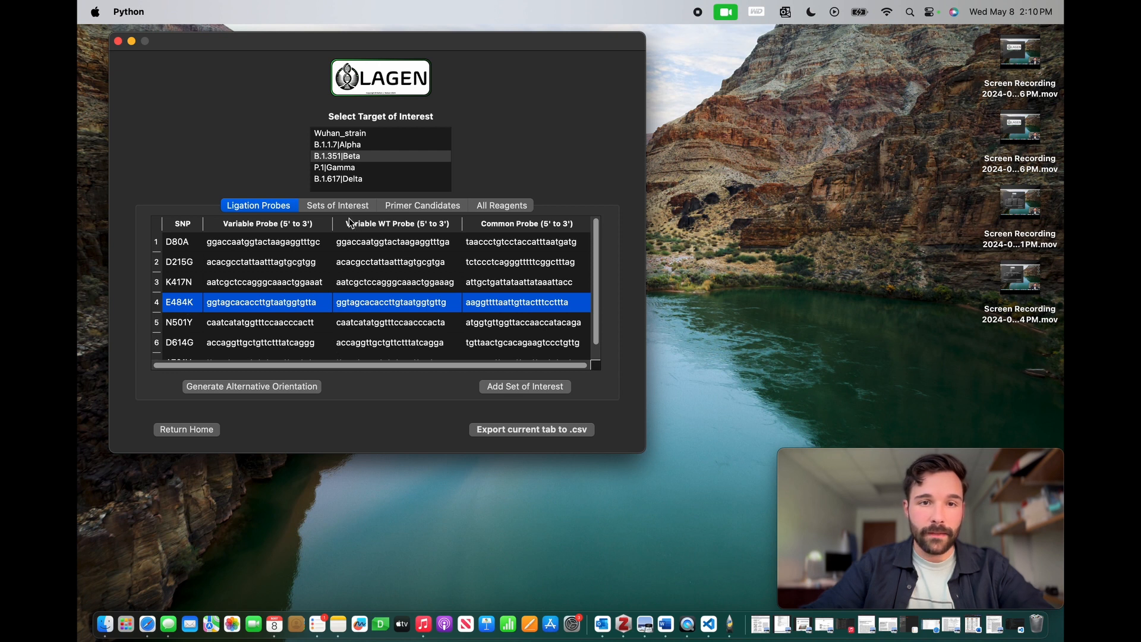
- Generate primers for the B.1.351|Beta E484K set of interest, OLAset_4
left_click(351, 208)
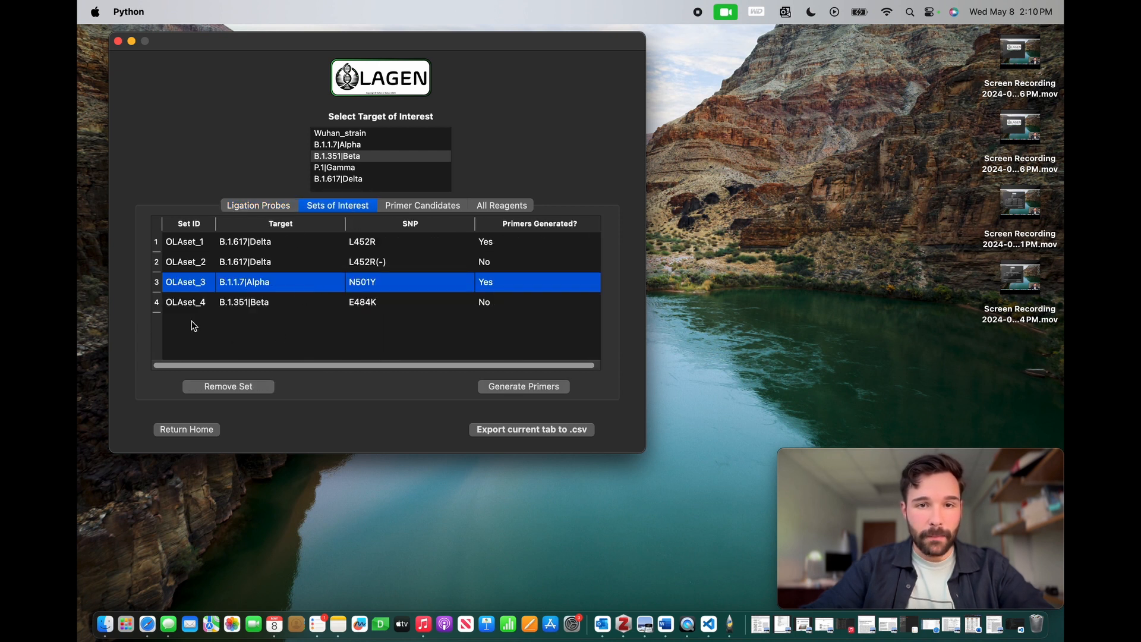
left_click(158, 304)
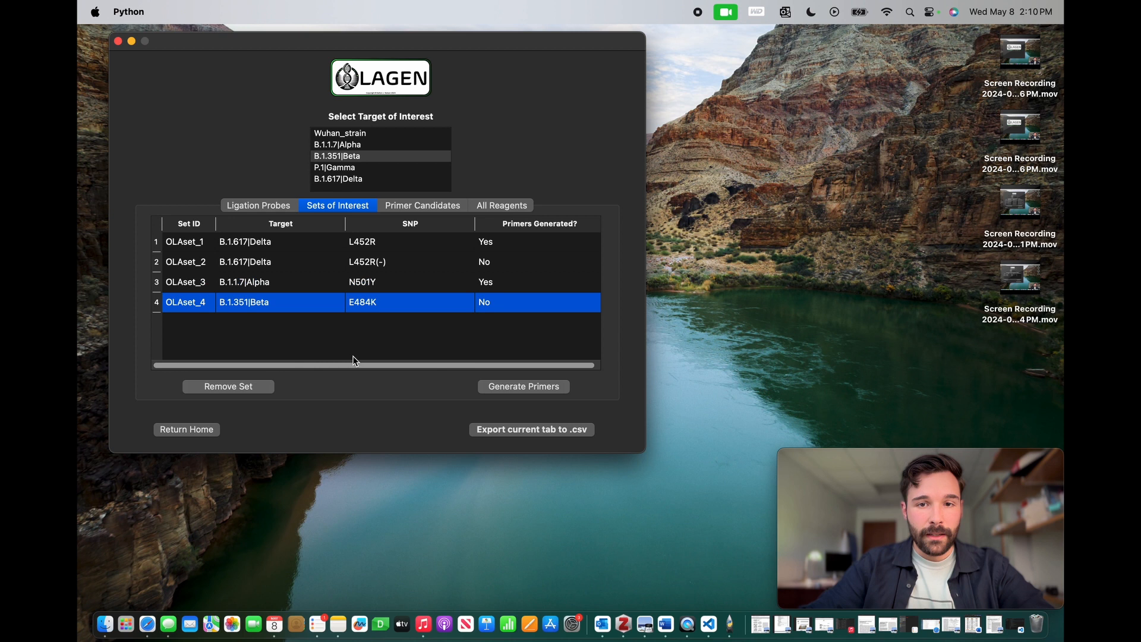
left_click(516, 386)
- Generate the full reagents for OLAset_4 with the Chikungunya primer candidate and review its VP+Fwd+Hydr sequence among all reagents
left_click(435, 209)
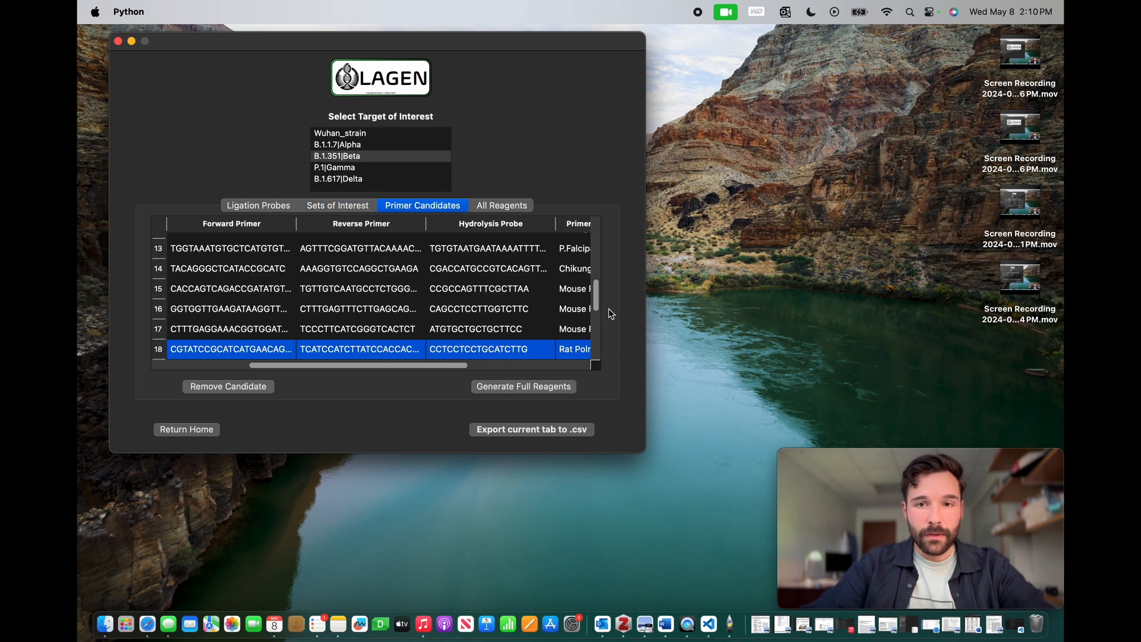
left_click_drag(596, 302, 598, 337)
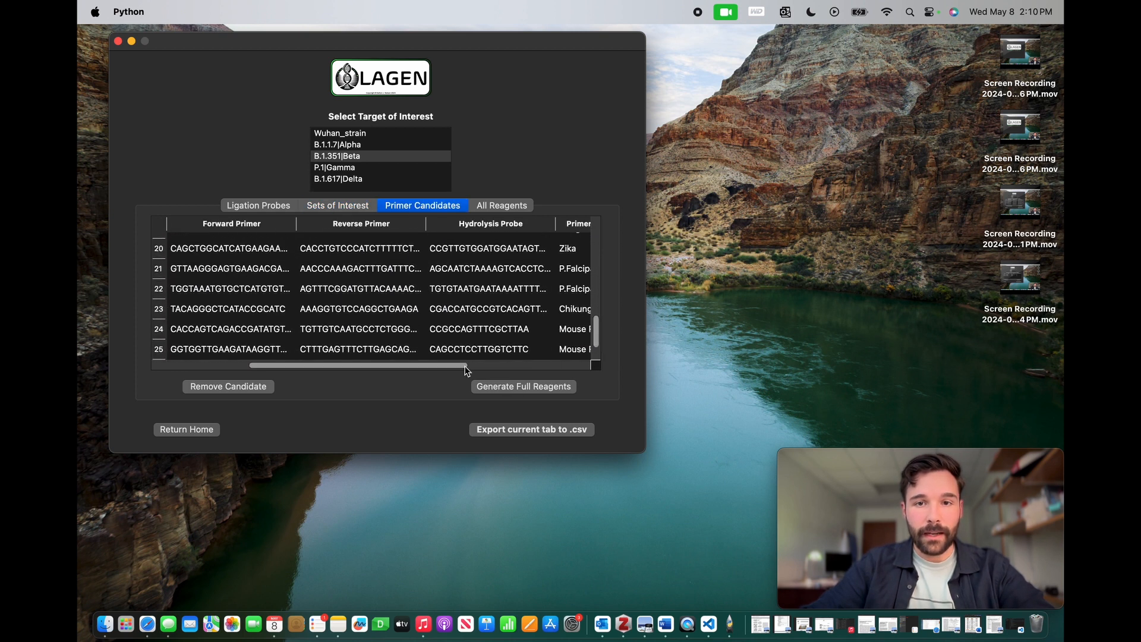
left_click_drag(466, 369, 506, 369)
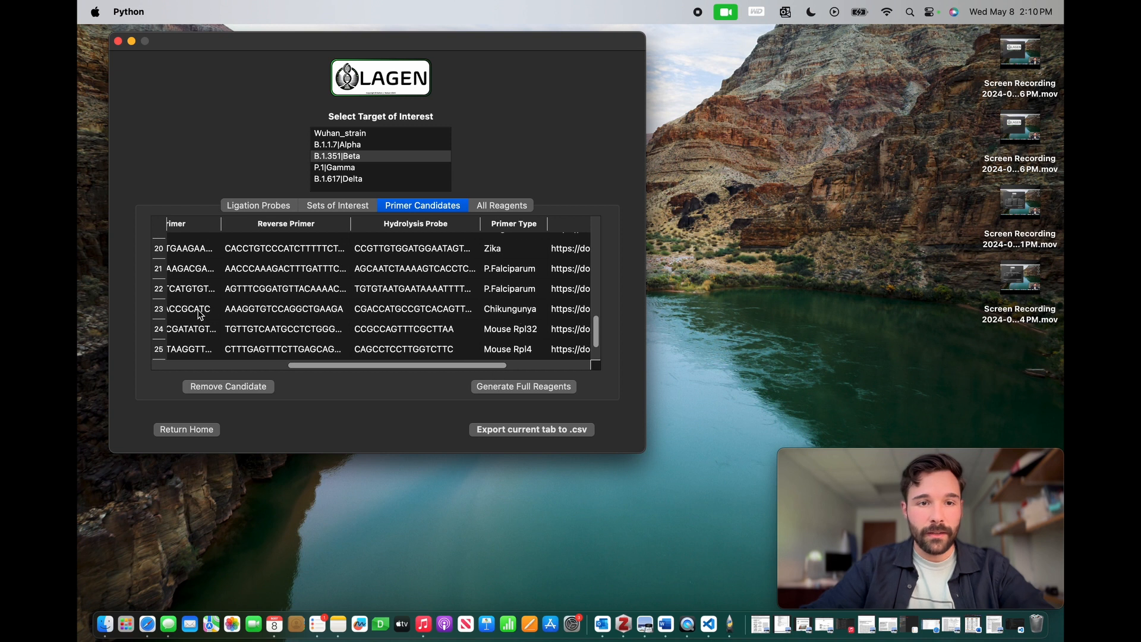
left_click(161, 309)
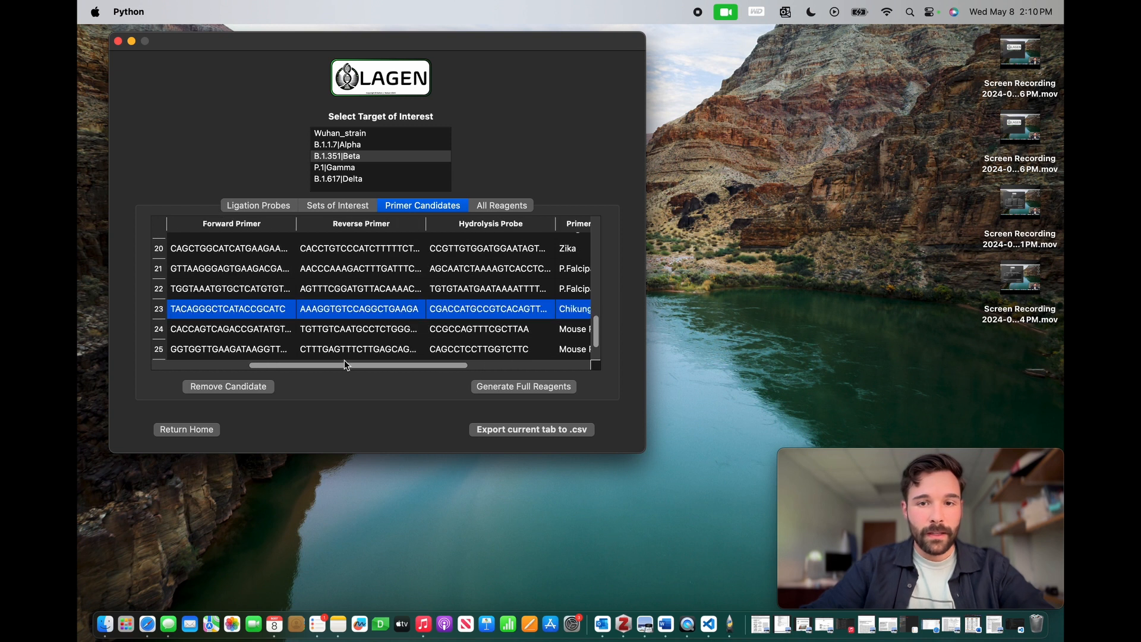
left_click(501, 387)
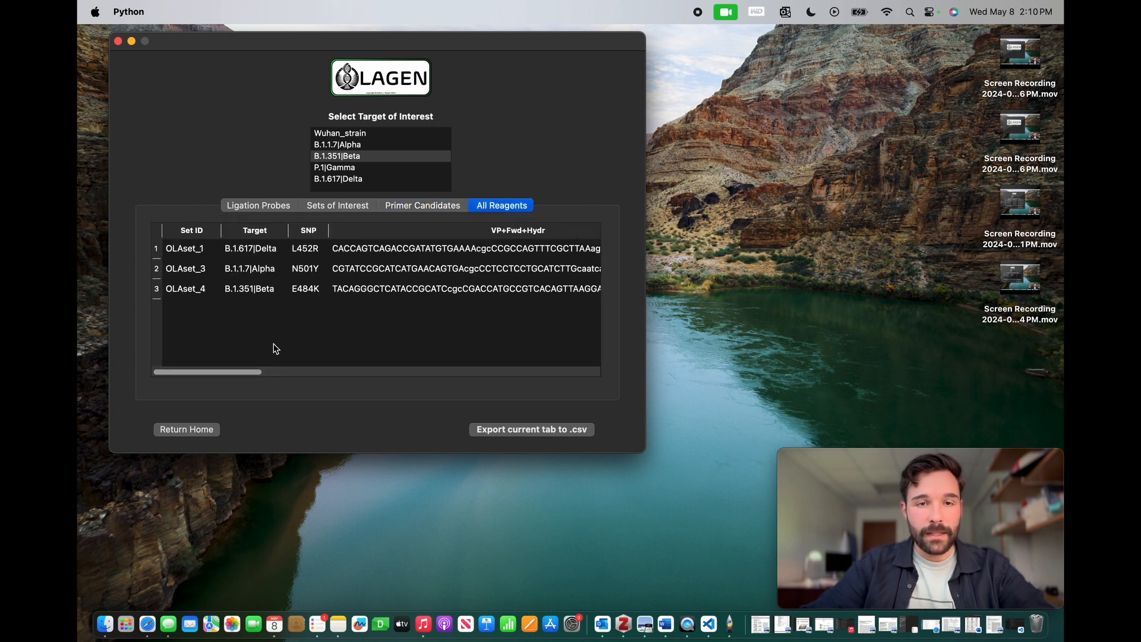
scroll(255, 366, "right", 3)
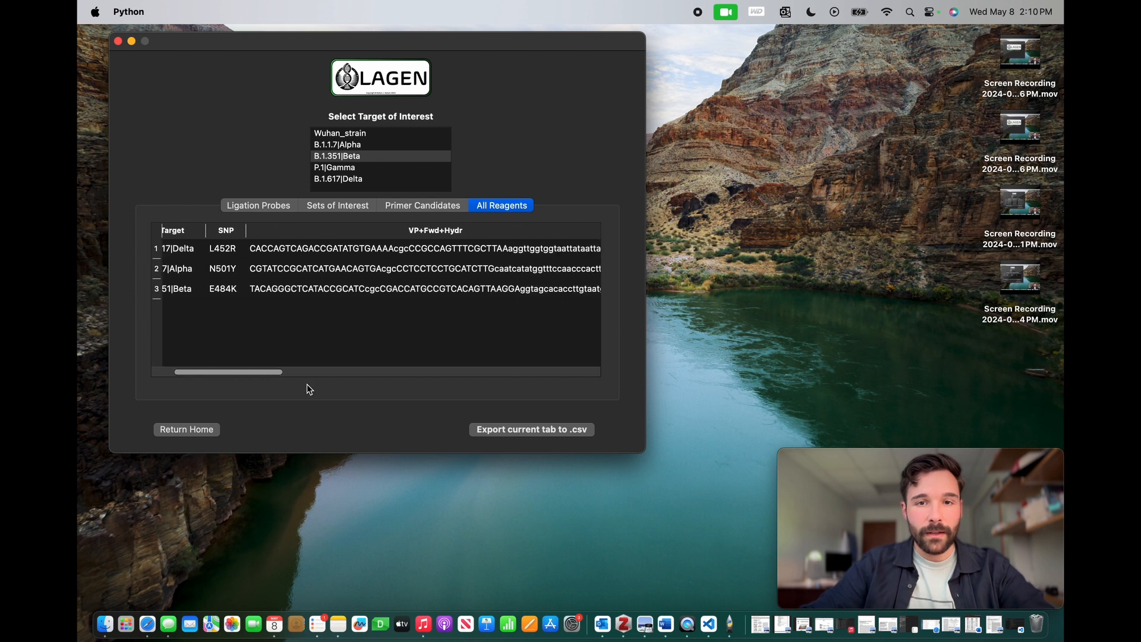
left_click(316, 291)
left_click_drag(272, 371, 159, 351)
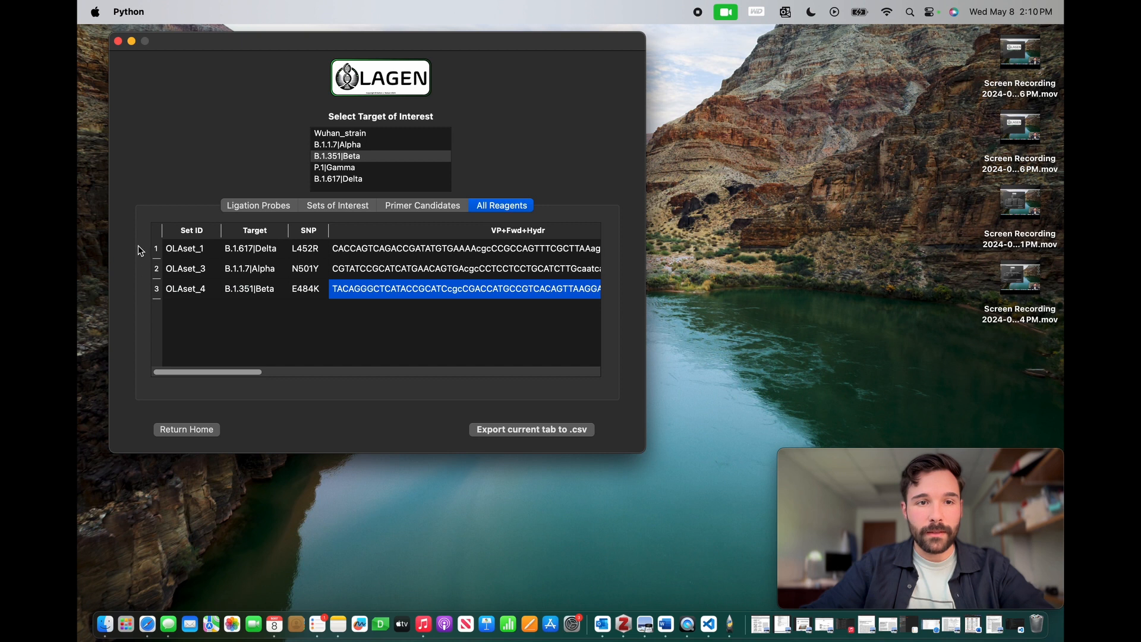
- Open the .csv export for the full reagents table and for the Beta ligation probes table, cancelling each save
left_click(158, 230)
left_click(508, 431)
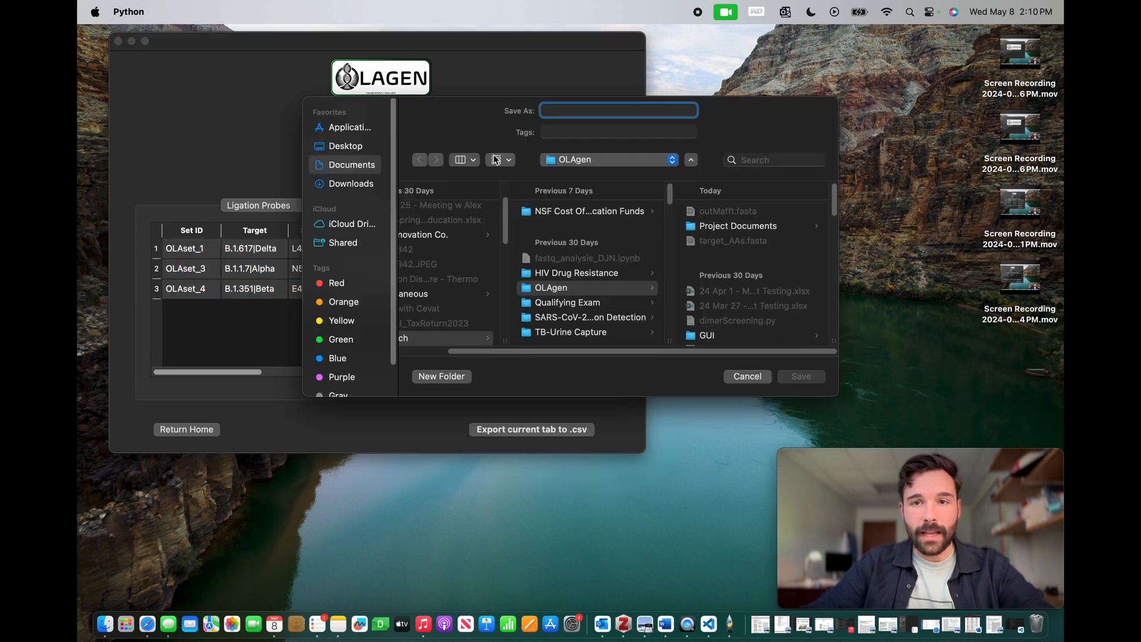
left_click(754, 376)
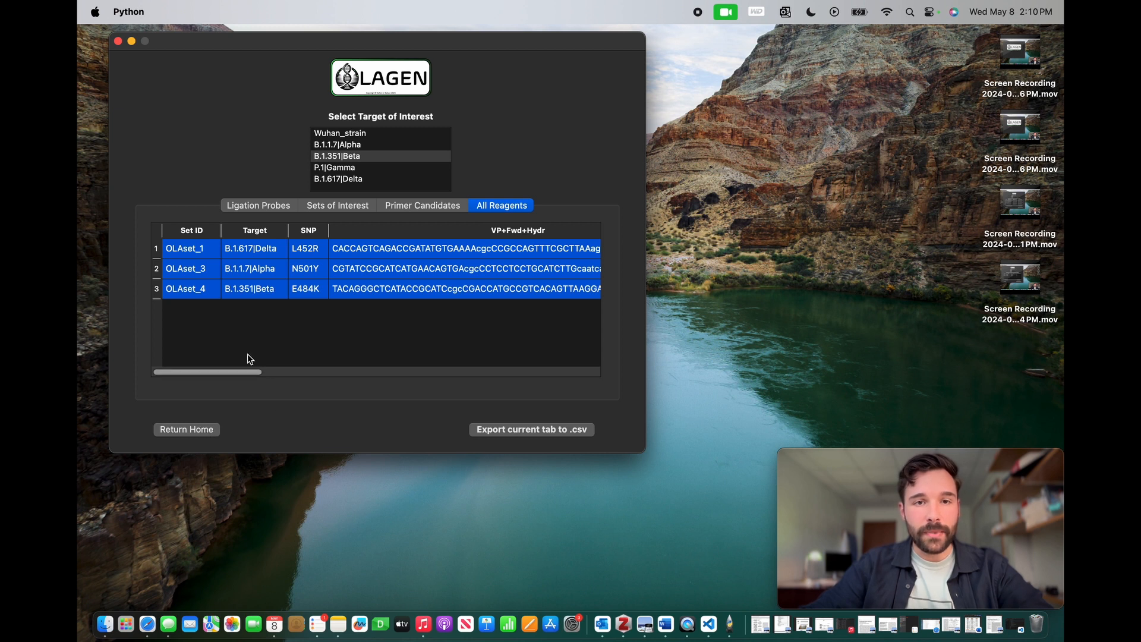
left_click(254, 206)
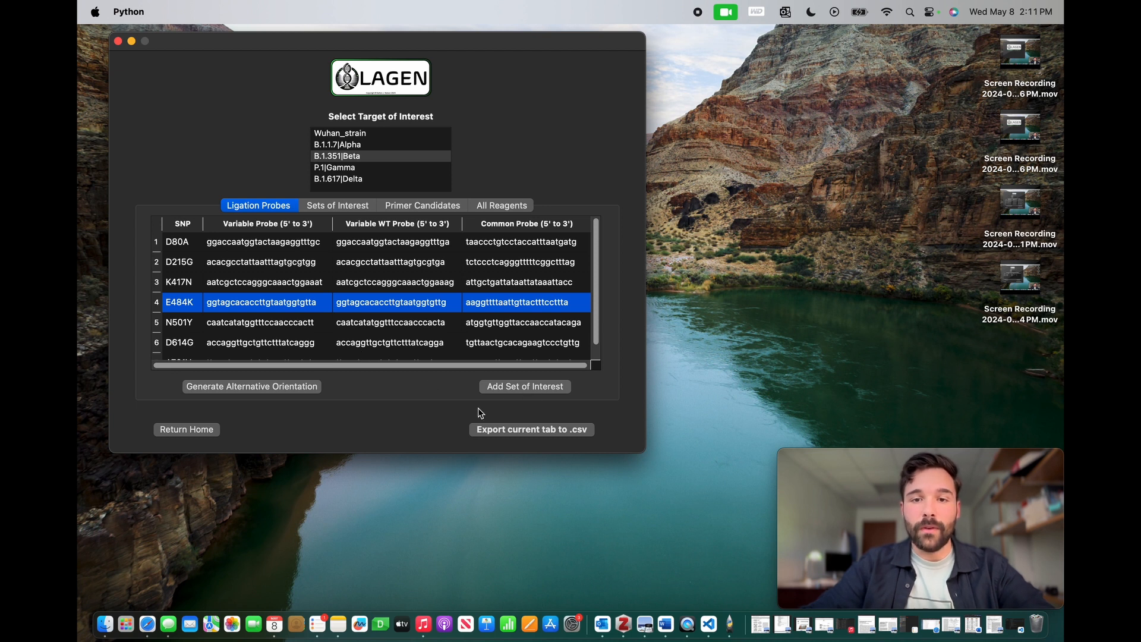
left_click(536, 430)
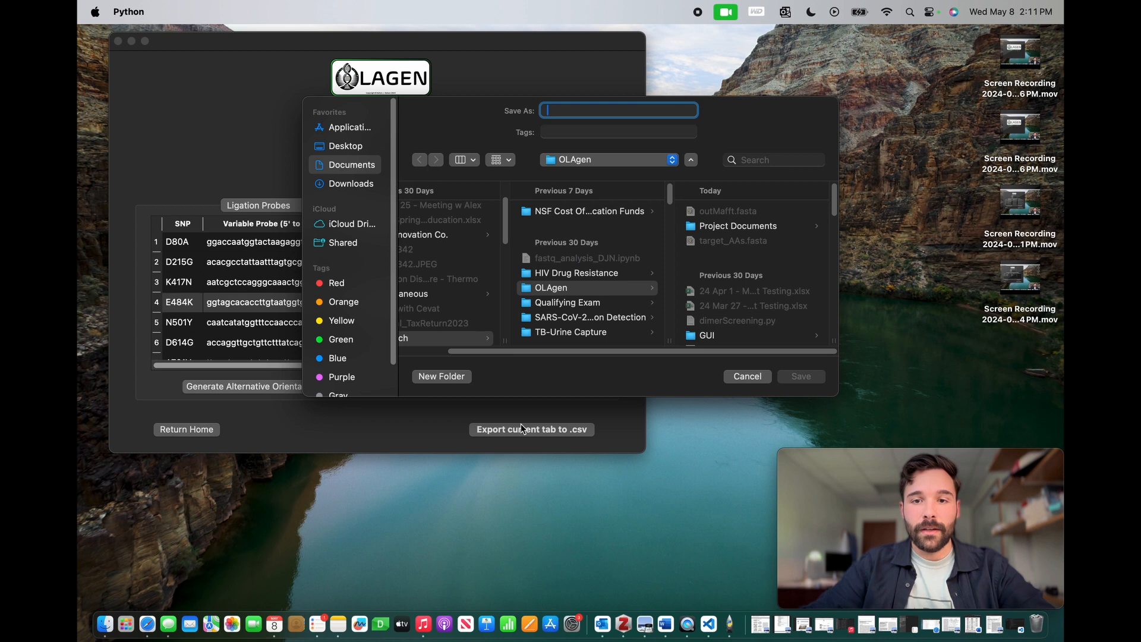
left_click(743, 376)
- Return to the OLAgen home screen and close the program window
left_click(211, 430)
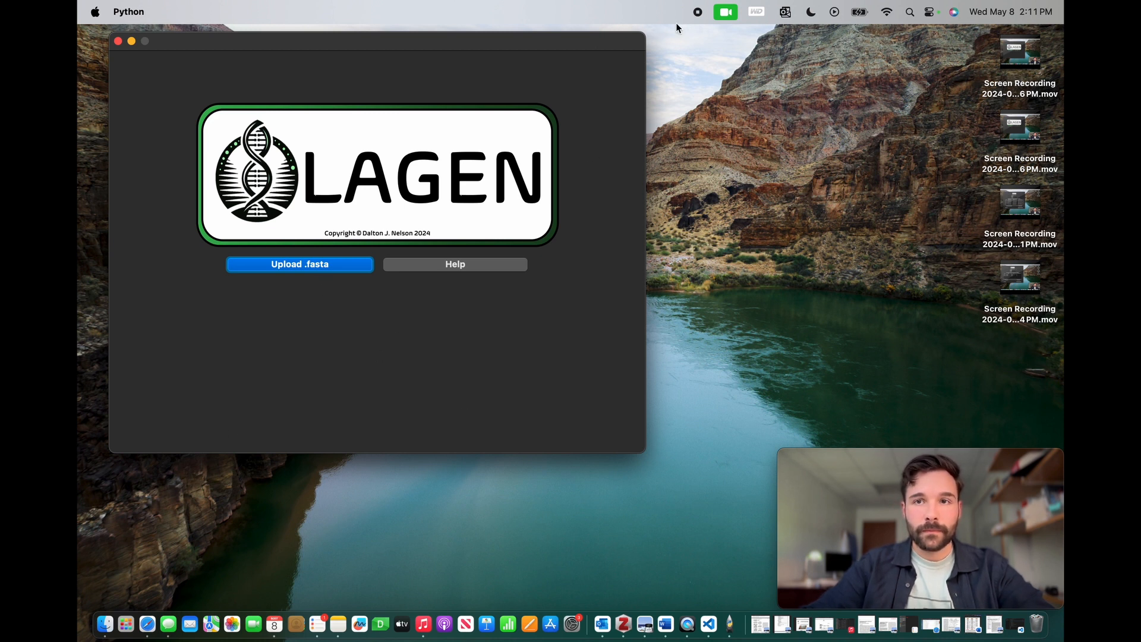
left_click(698, 12)
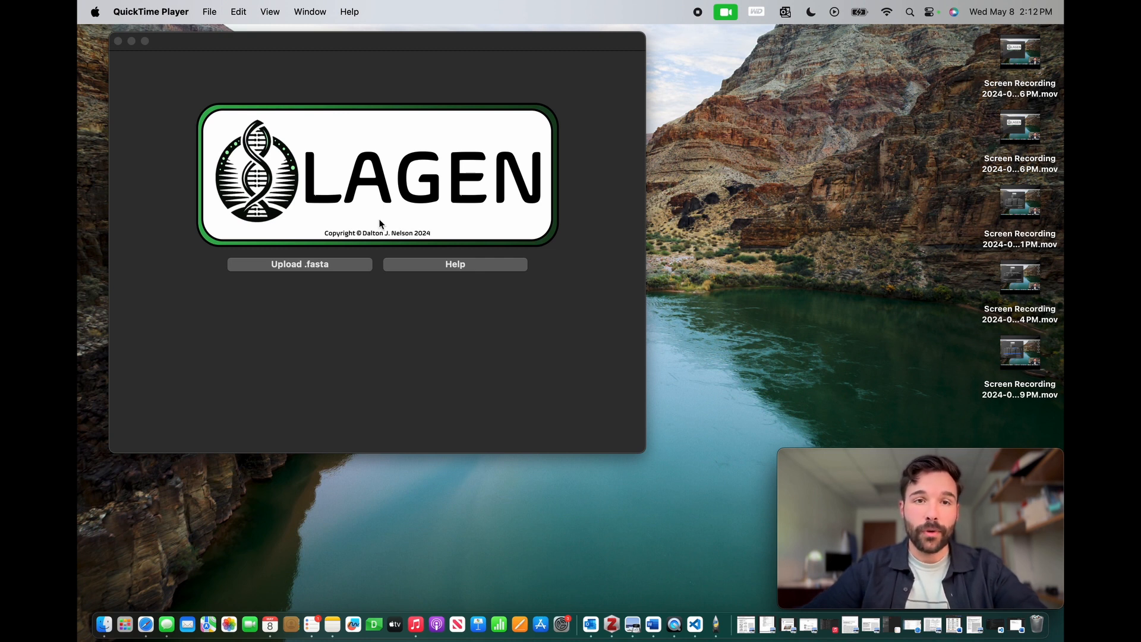
left_click(117, 41)
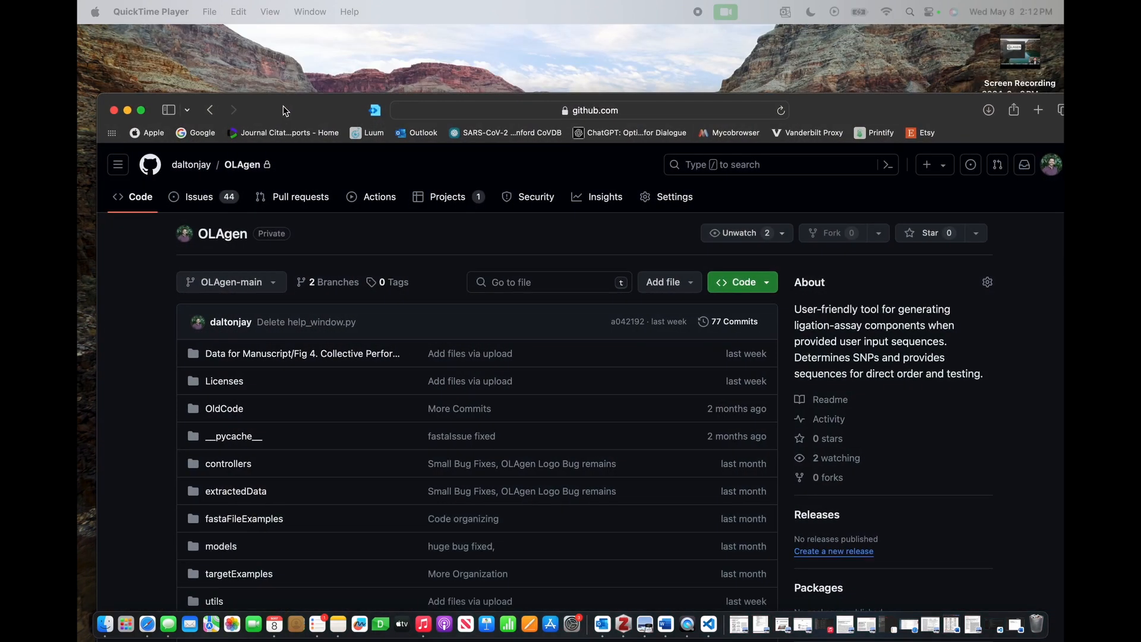
- Move and narrow the Safari window showing the OLAgen GitHub repository and look through the repository's files
left_click_drag(283, 106, 259, 20)
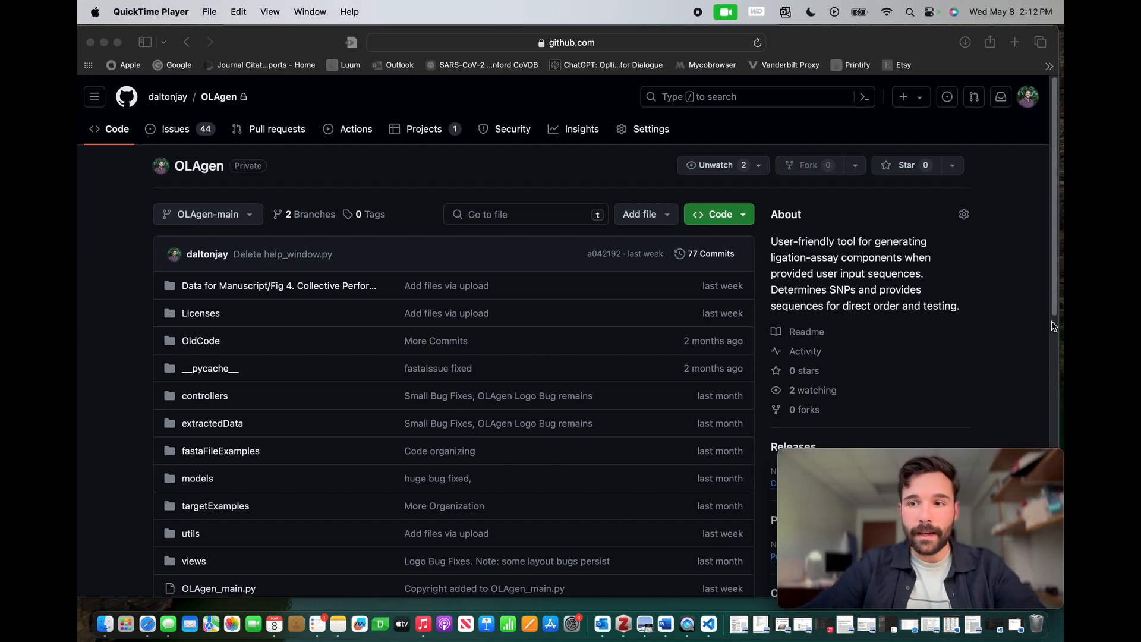
left_click_drag(1060, 329, 776, 372)
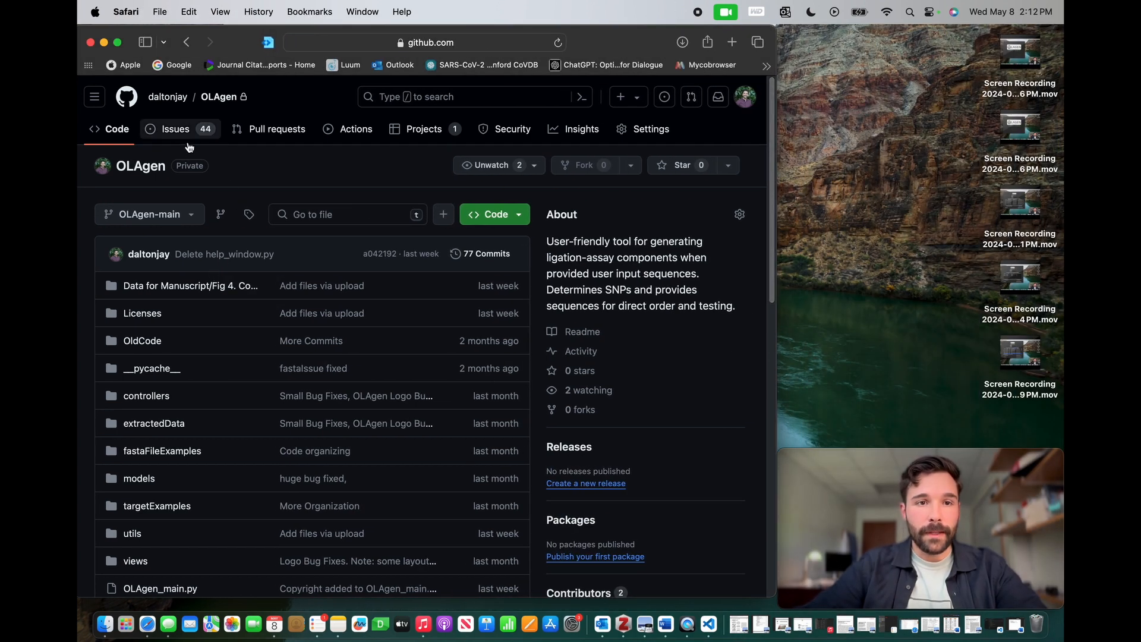
mouse_move(167, 103)
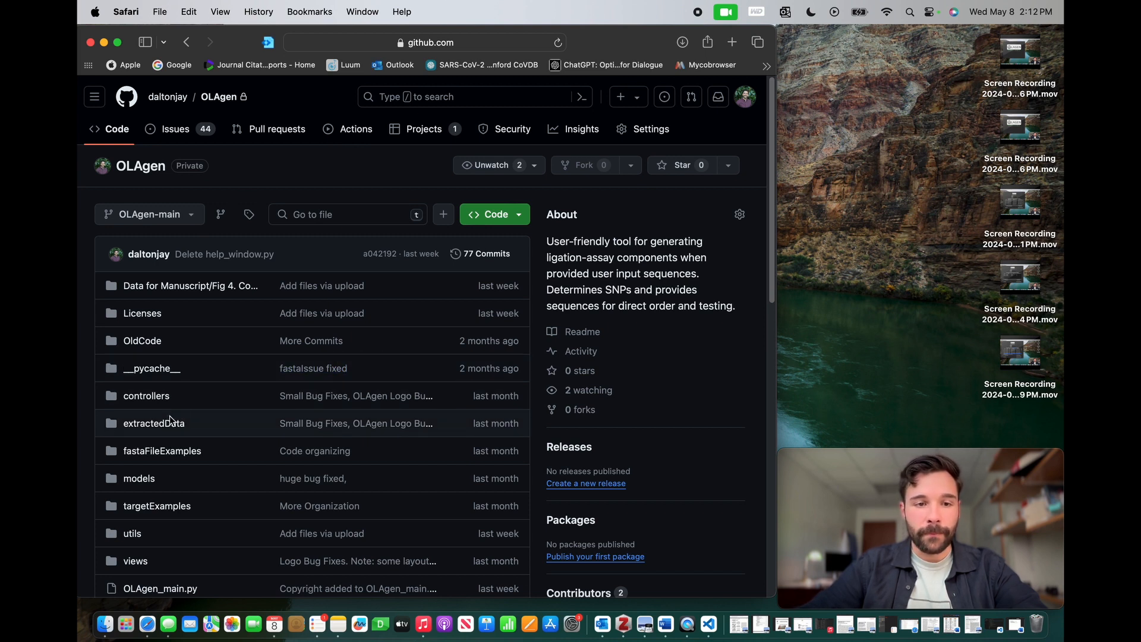
scroll(184, 419, "down", 2)
scroll(274, 429, "down", 1)
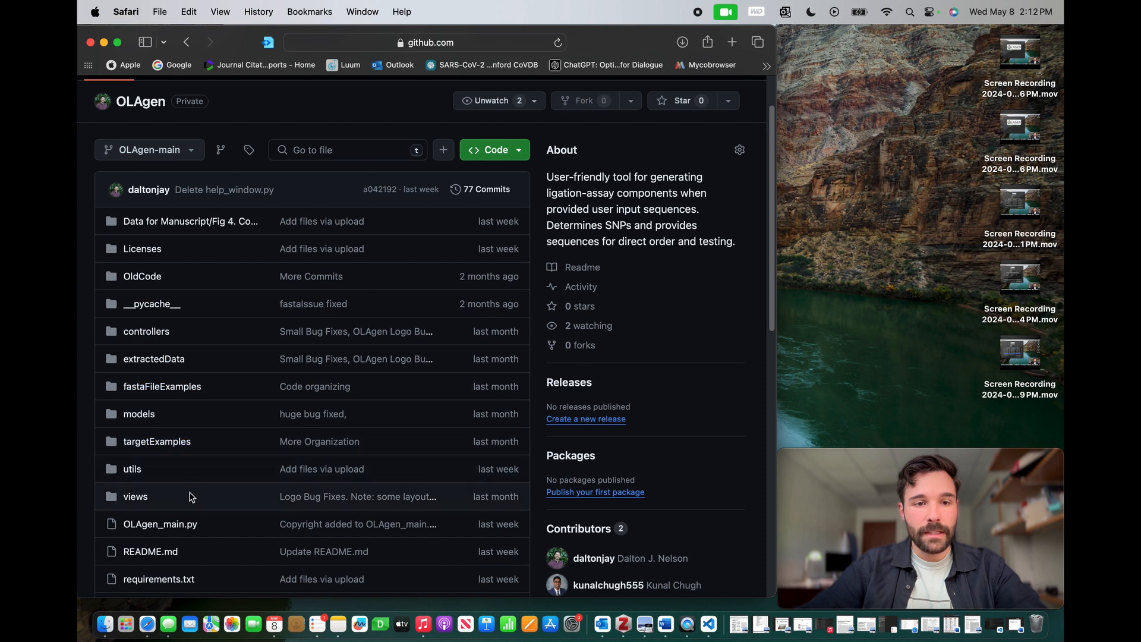
- Review the dependencies and pip install commands listed in the README of the OLAgen repository
scroll(195, 488, "down", 6)
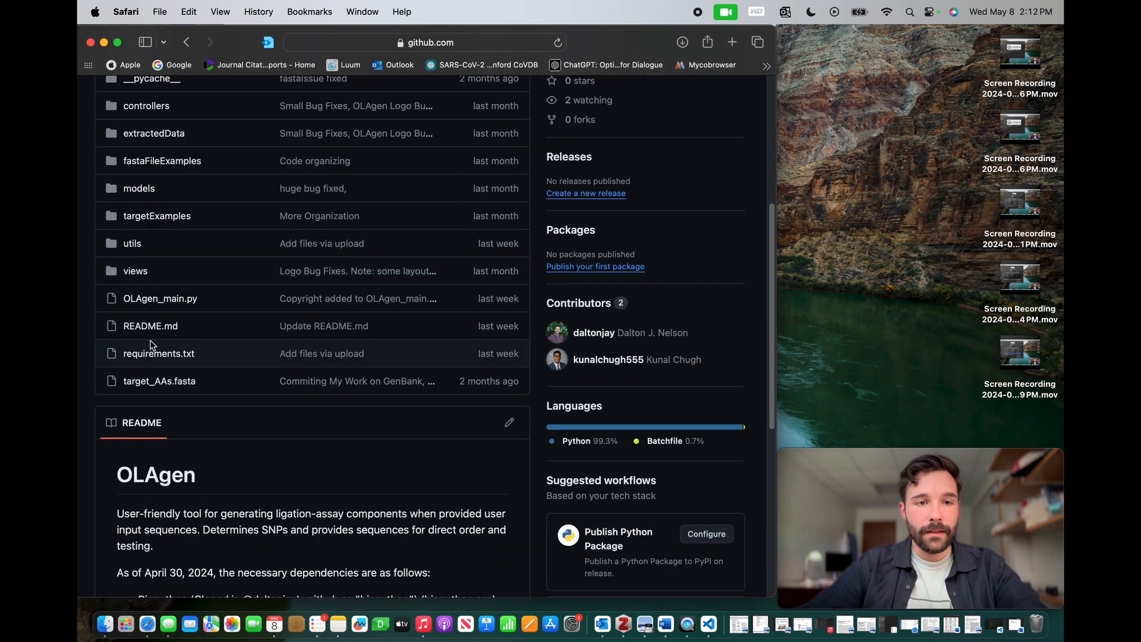
scroll(264, 454, "down", 5)
scroll(264, 452, "down", 2)
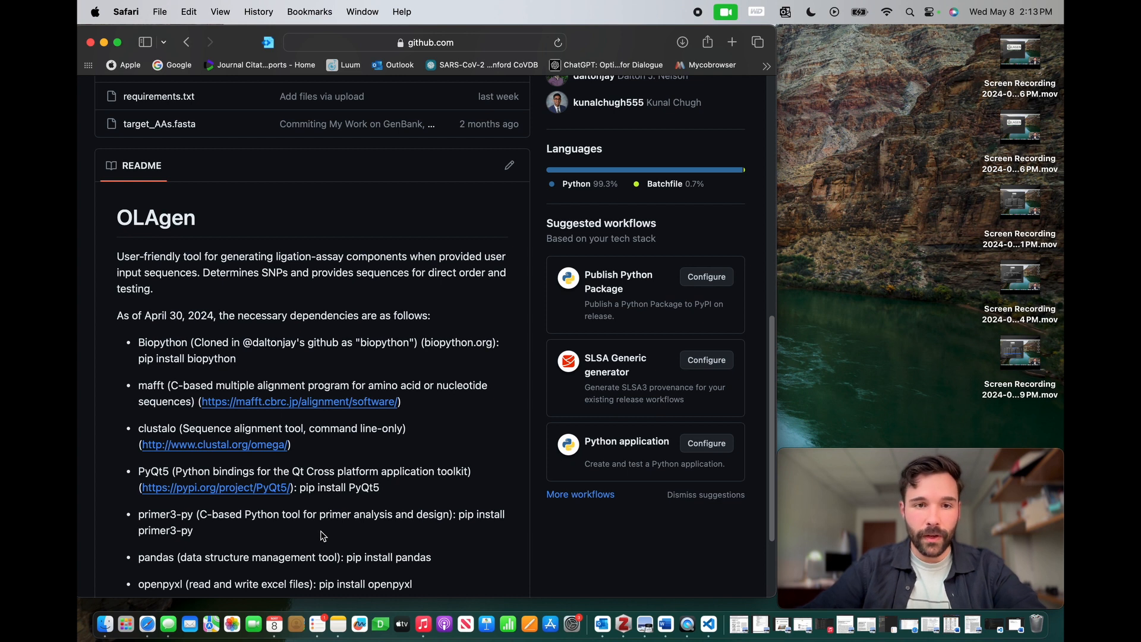
- Download the OLAgen-main branch of the repository as a ZIP archive
scroll(259, 510, "up", 6)
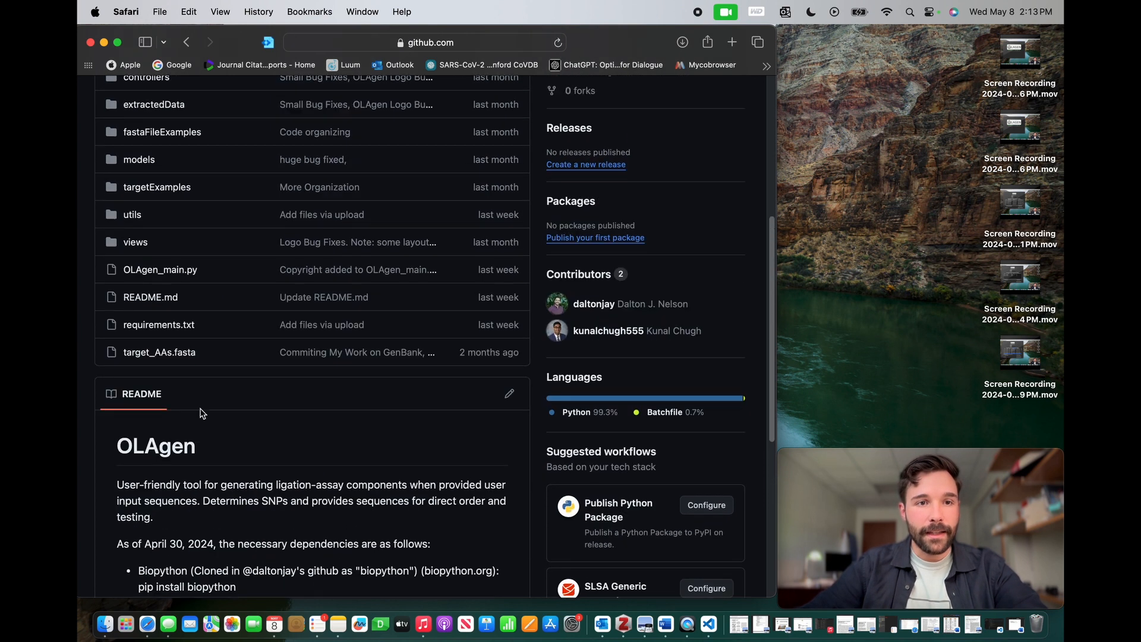
scroll(202, 413, "up", 5)
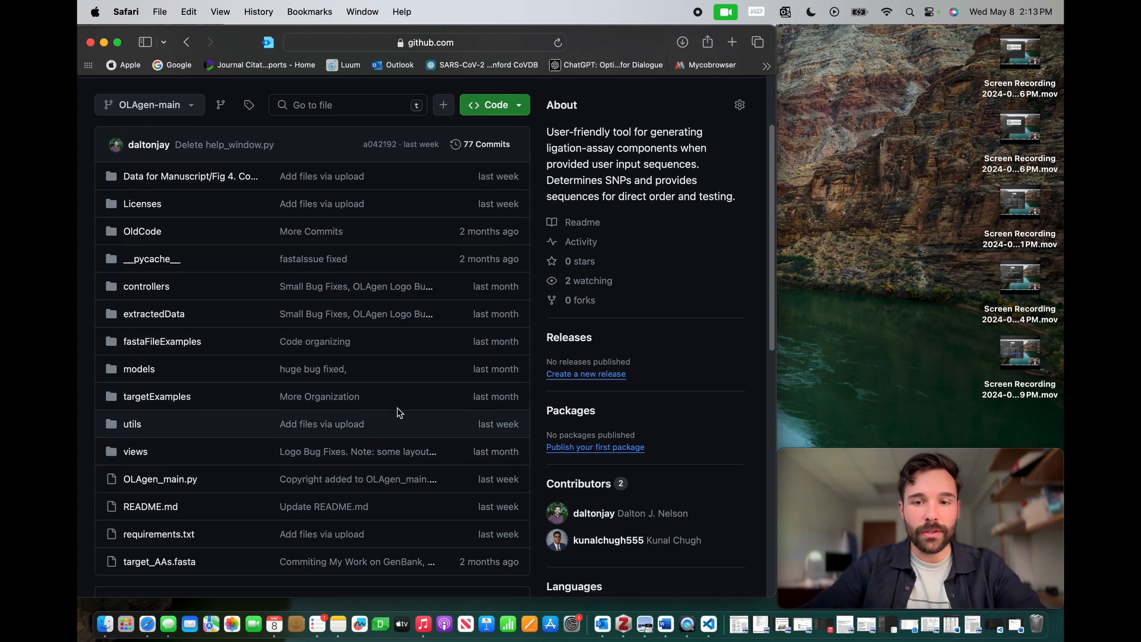
scroll(401, 410, "up", 3)
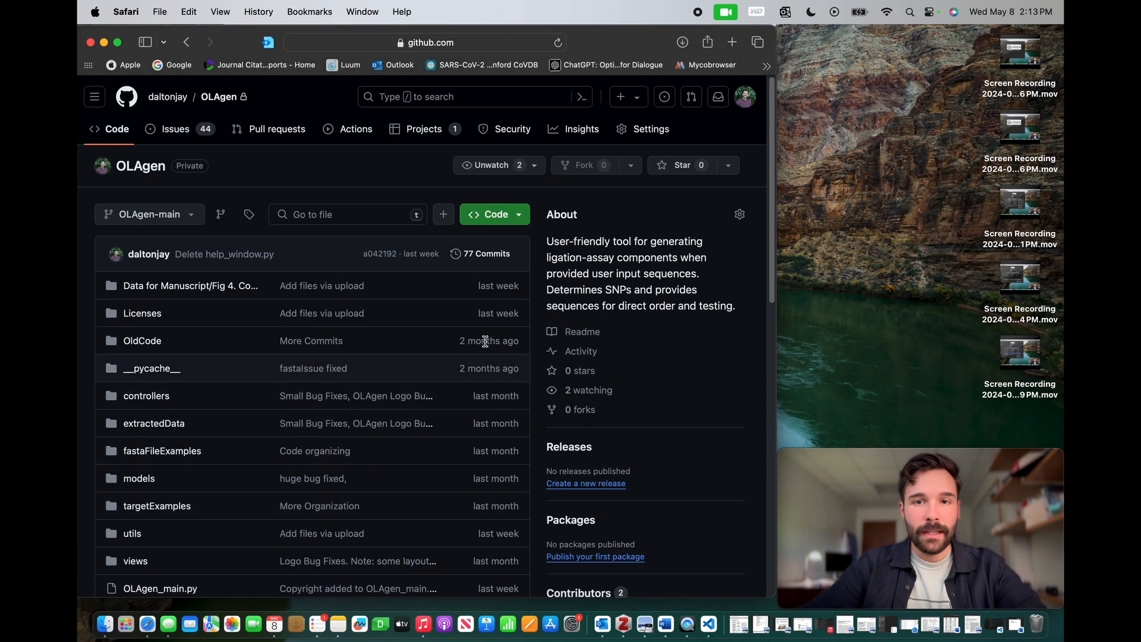
left_click(518, 215)
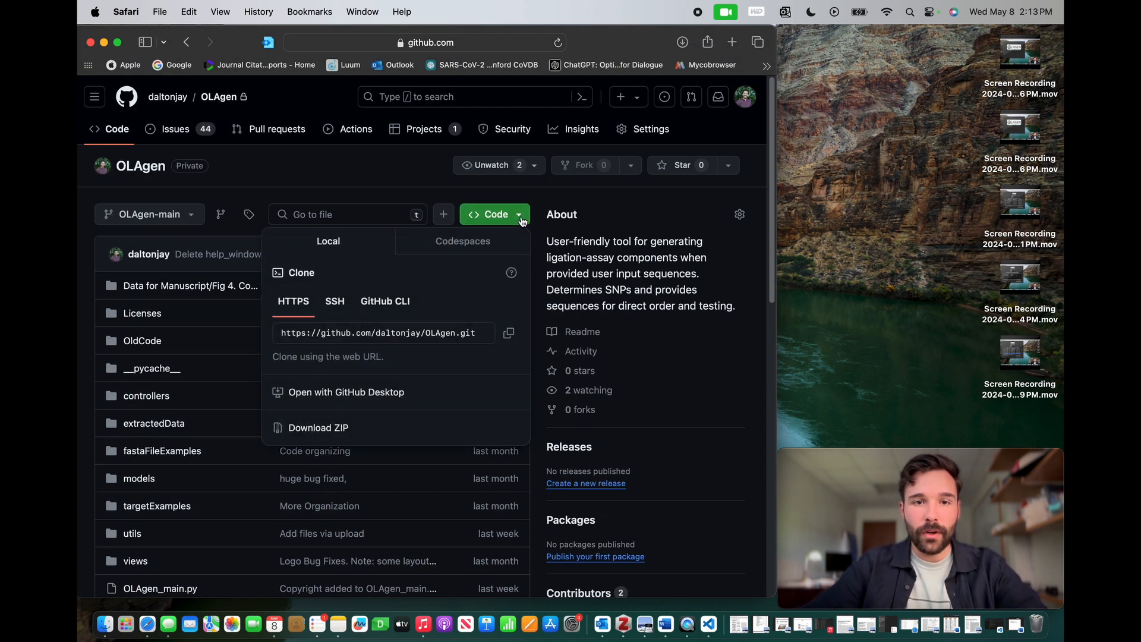
left_click(337, 433)
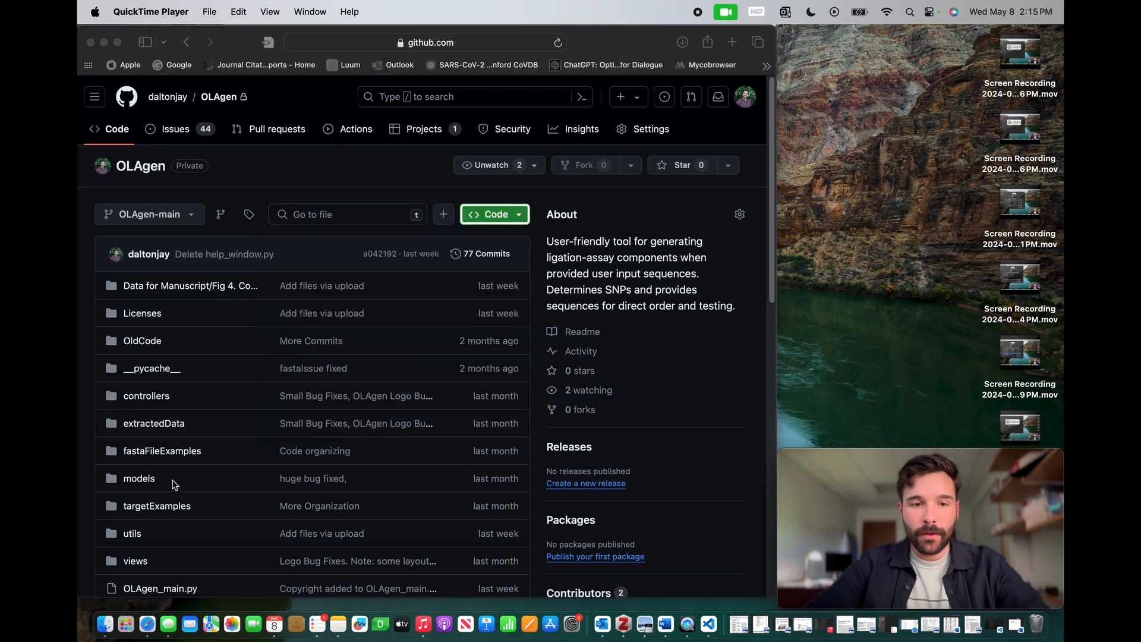
- Switch to Finder, find OLAgen-OLAgen-main.zip in the Downloads folder and move it onto the desktop
left_click(104, 623)
left_click(104, 624)
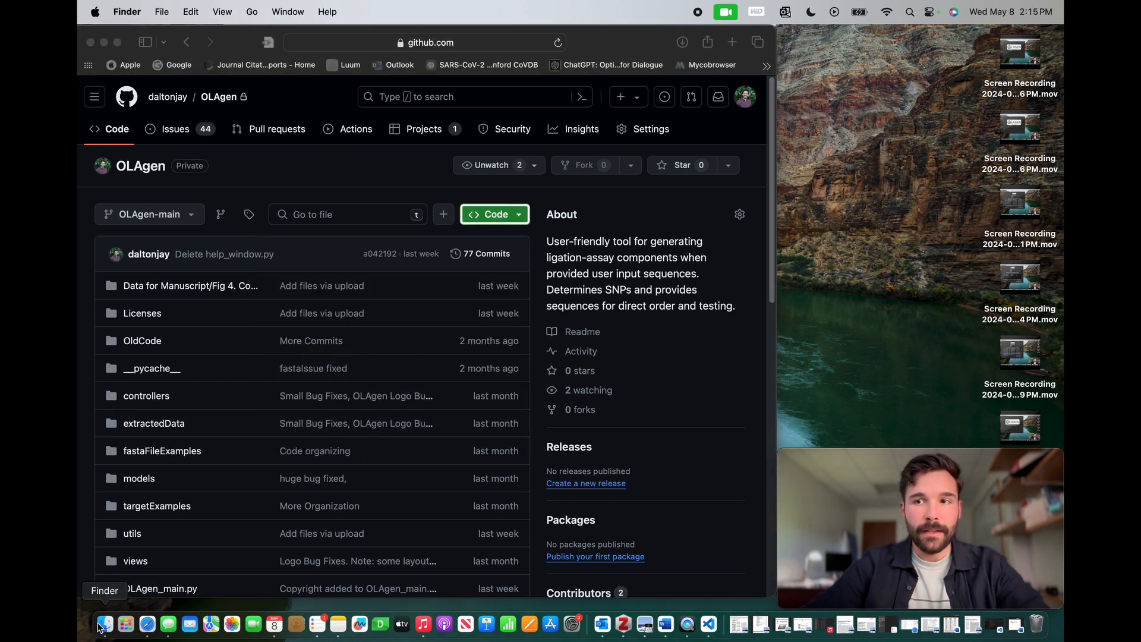
left_click_drag(452, 331, 387, 186)
left_click(358, 306)
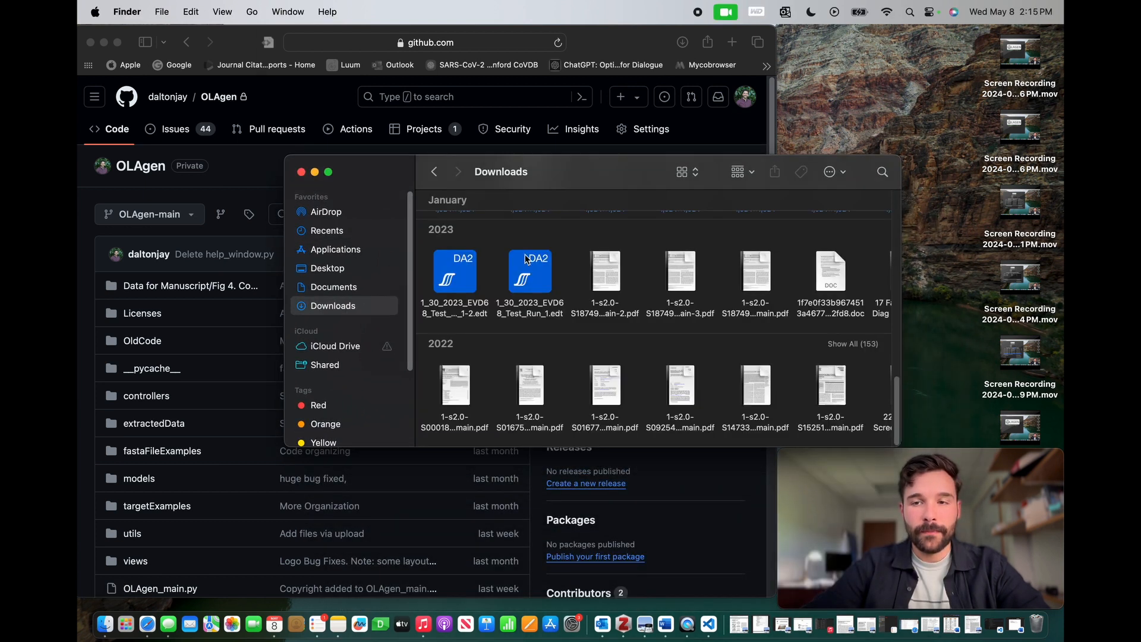
scroll(529, 268, "up", 15)
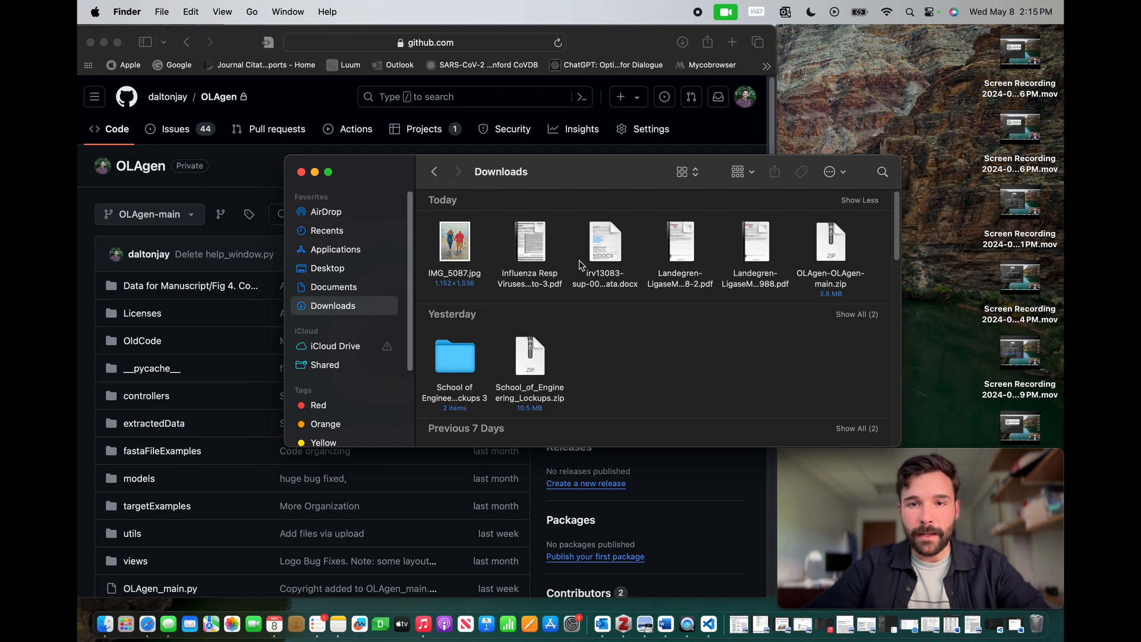
left_click(831, 255)
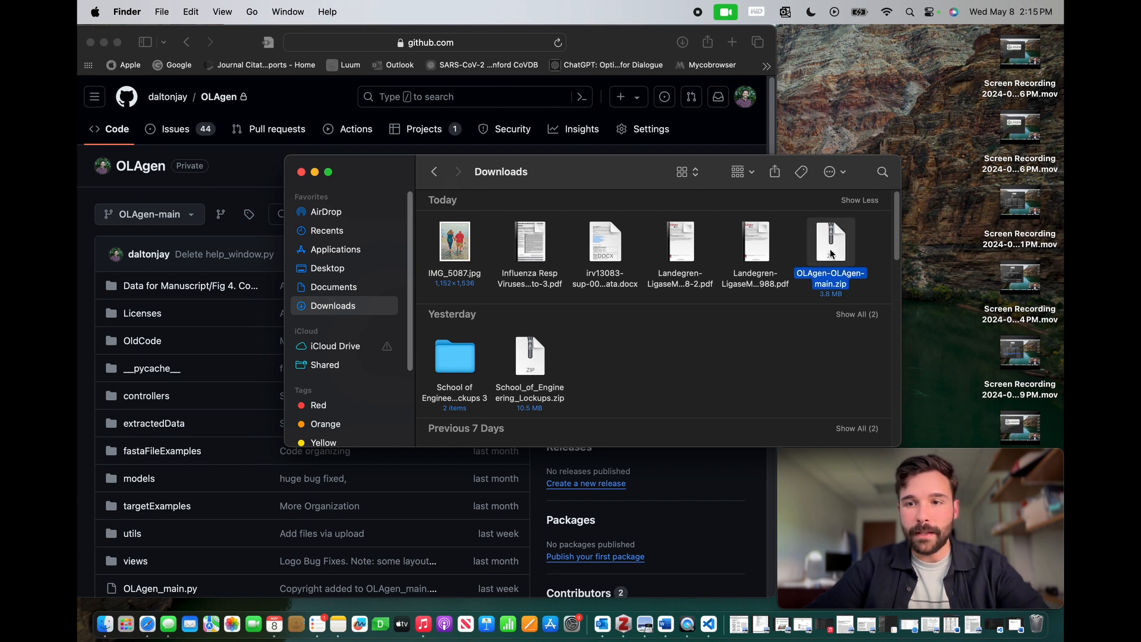
right_click(832, 253)
left_click(850, 255)
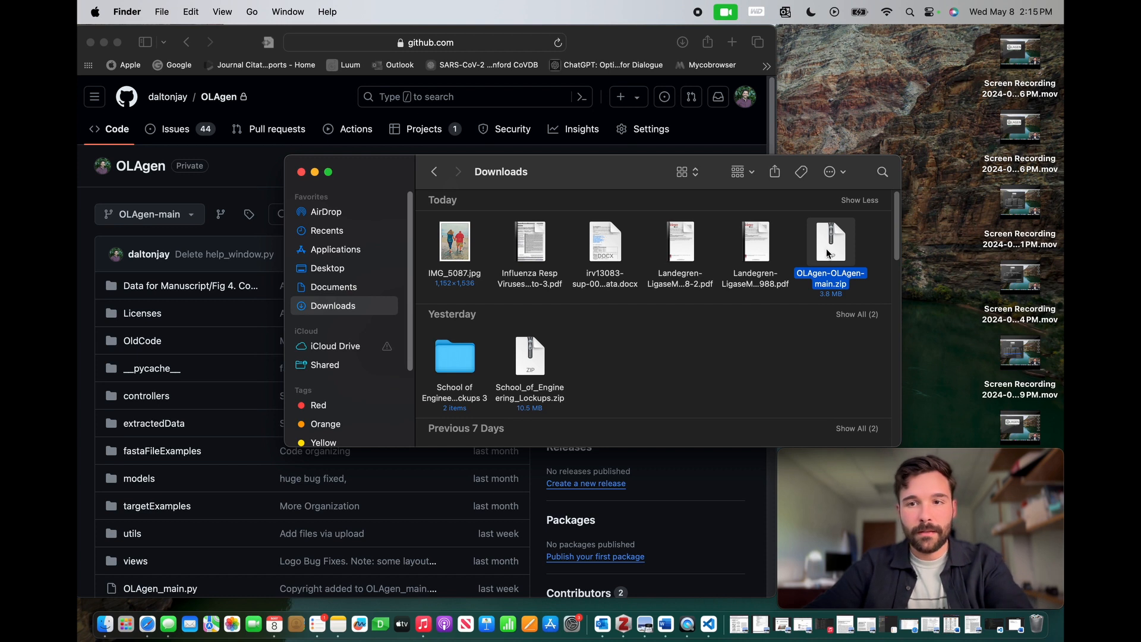
left_click_drag(828, 254, 840, 89)
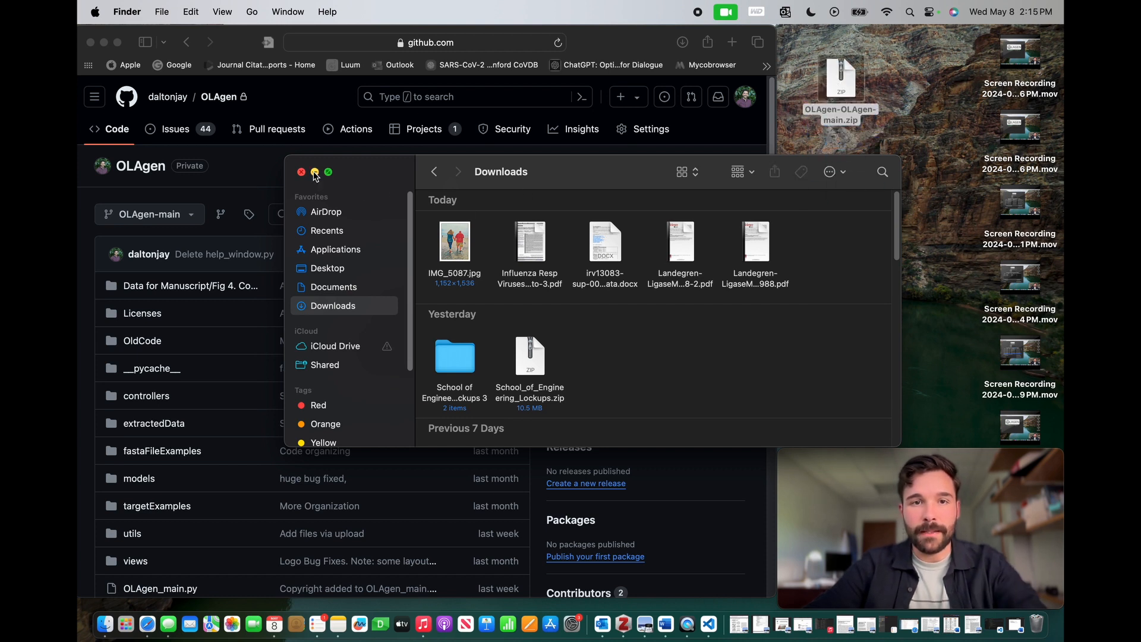
- Minimize the Finder window, extract OLAgen-OLAgen-main.zip on the desktop and place the extracted folder just below the archive
left_click(315, 172)
double_click(846, 82)
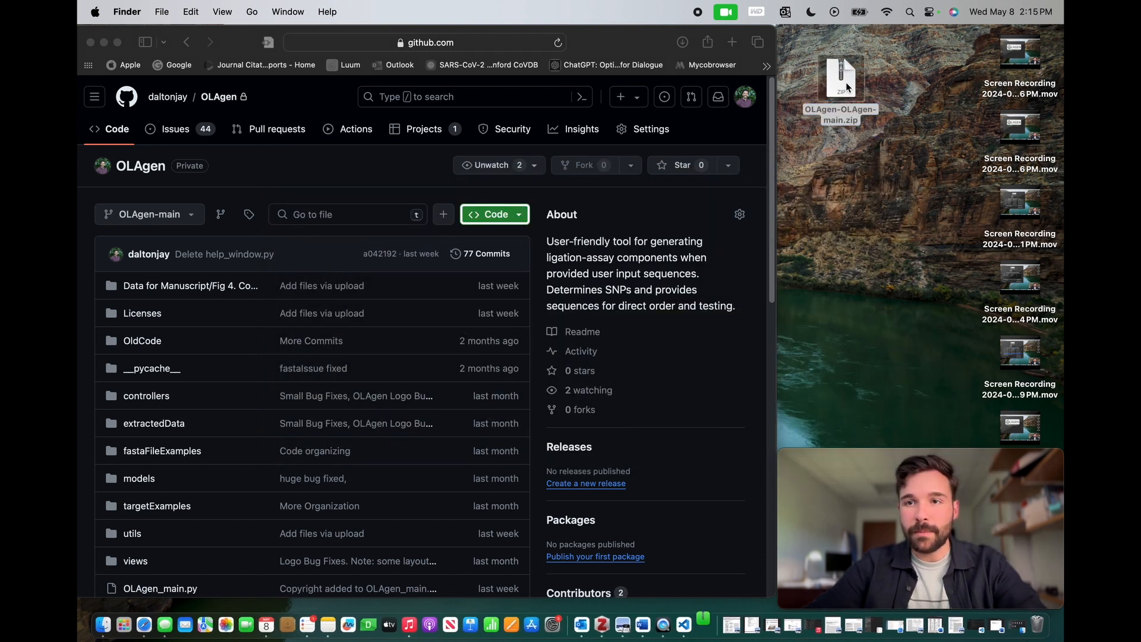
left_click_drag(851, 95, 848, 169)
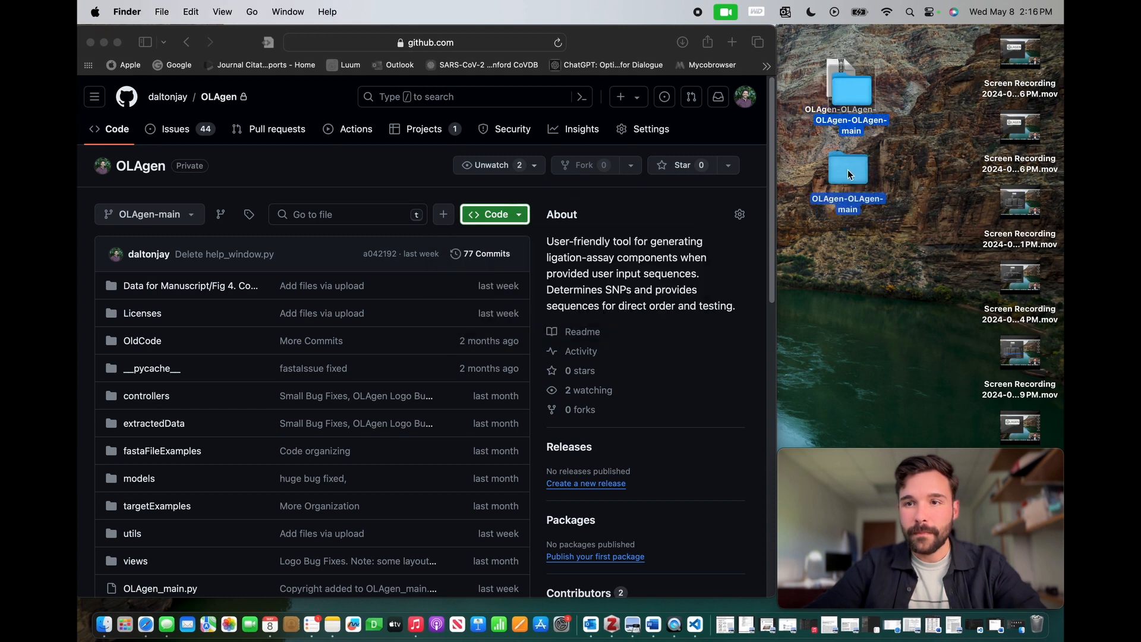
- Open the extracted OLAgen-OLAgen-main folder and review the package versions in requirements.txt, closing the file again
double_click(857, 170)
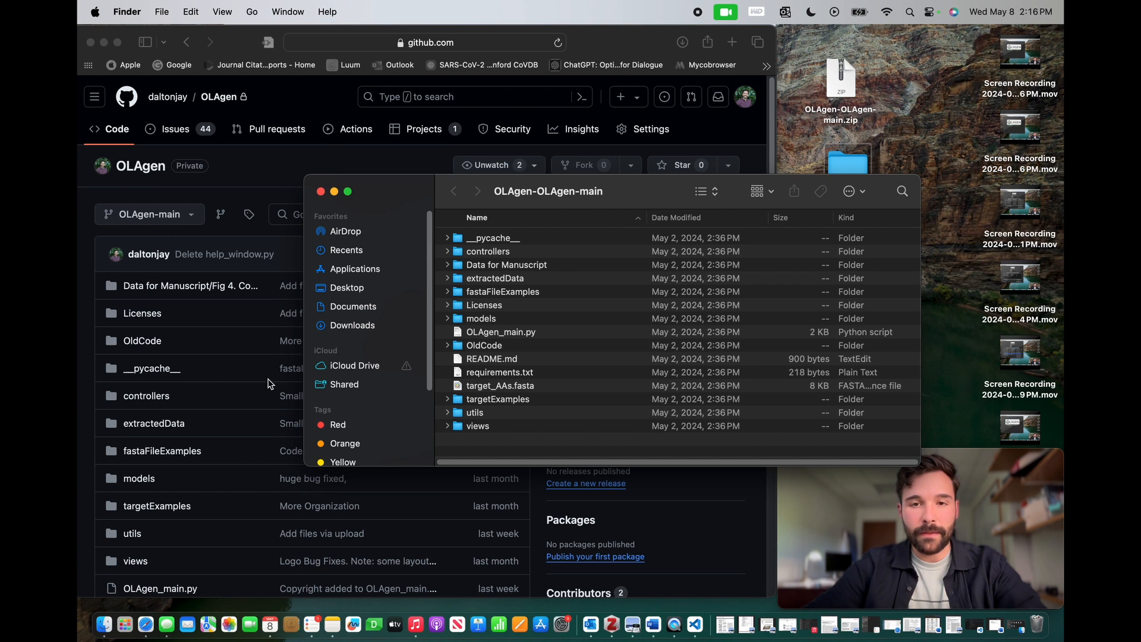
double_click(499, 373)
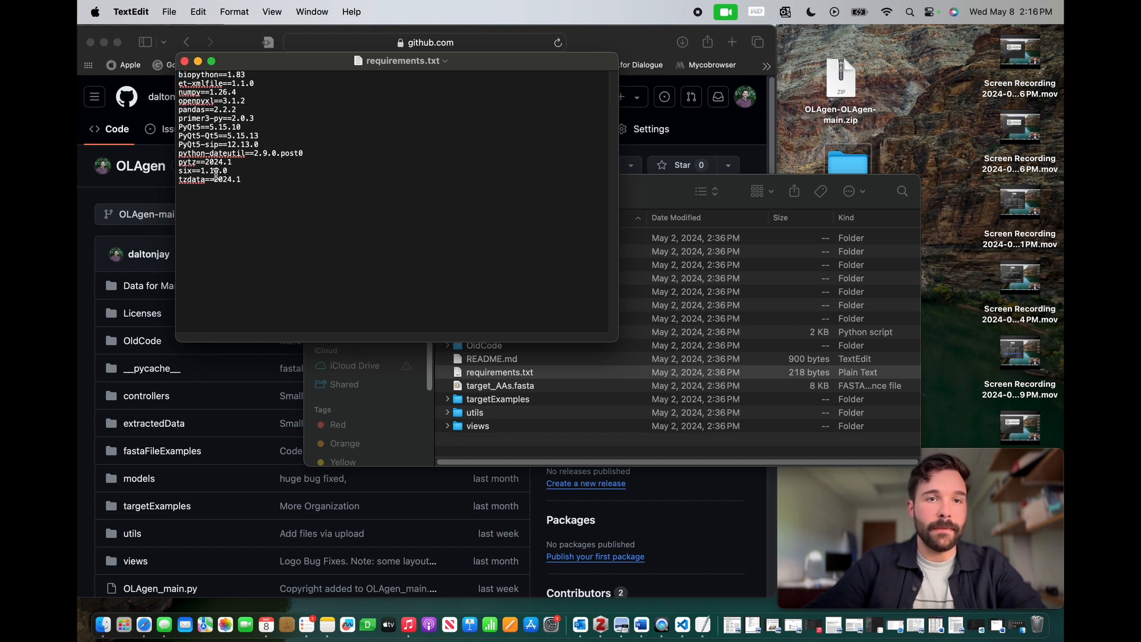
left_click(184, 62)
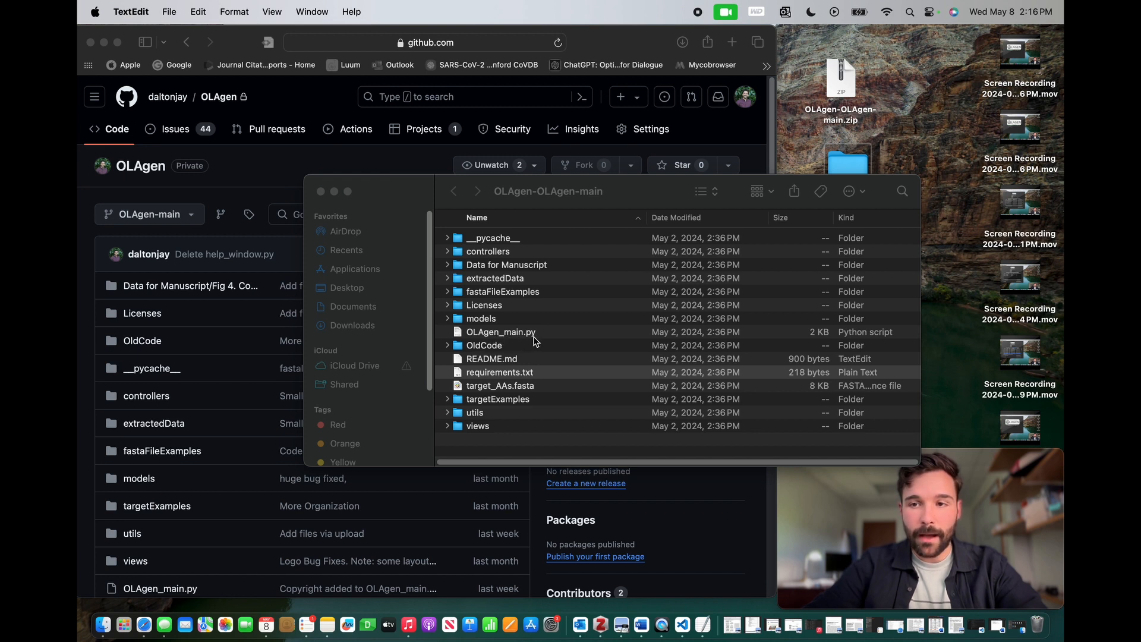
- Open OLAgen_main.py in Visual Studio Code, allow access to the Desktop folder, and close the OLAgen_WIP_MainScript.py file
double_click(530, 333)
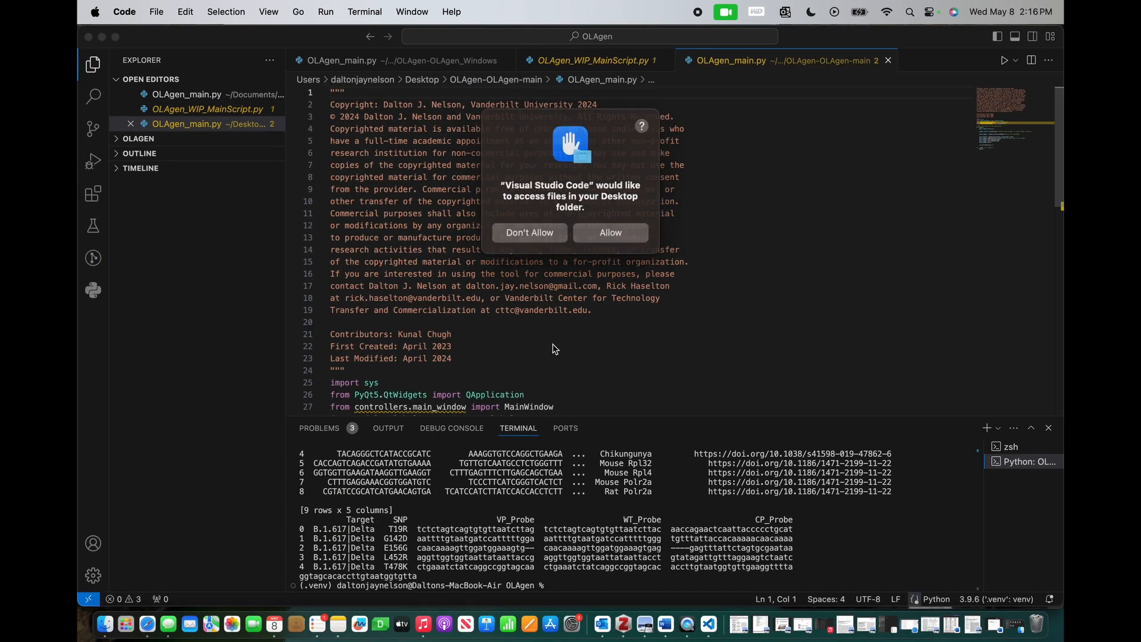
left_click(610, 232)
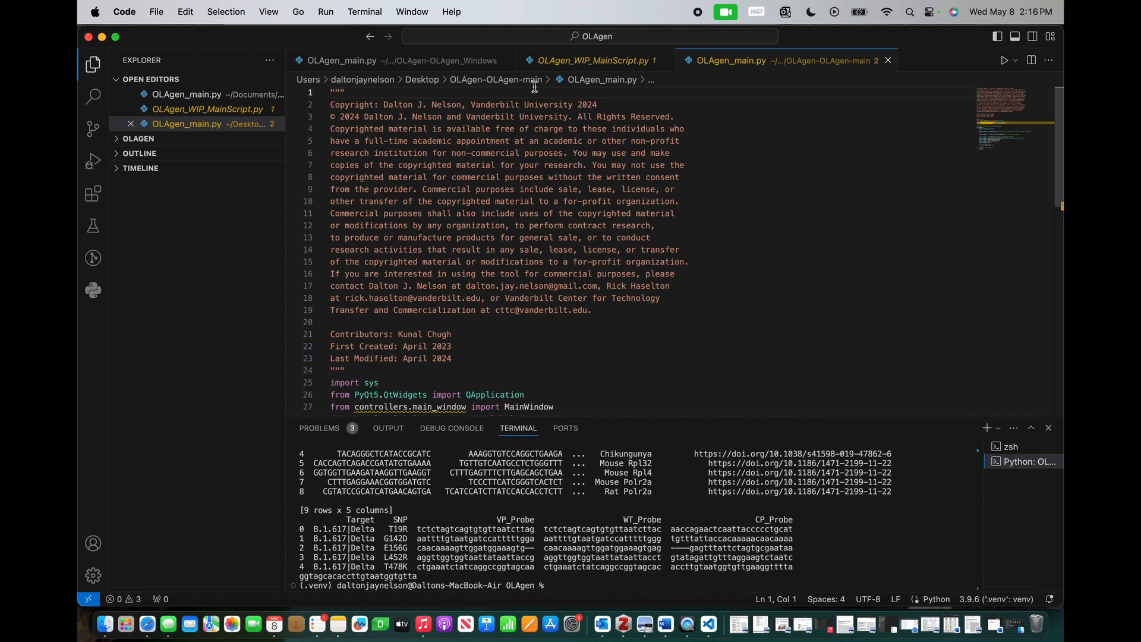
left_click(665, 60)
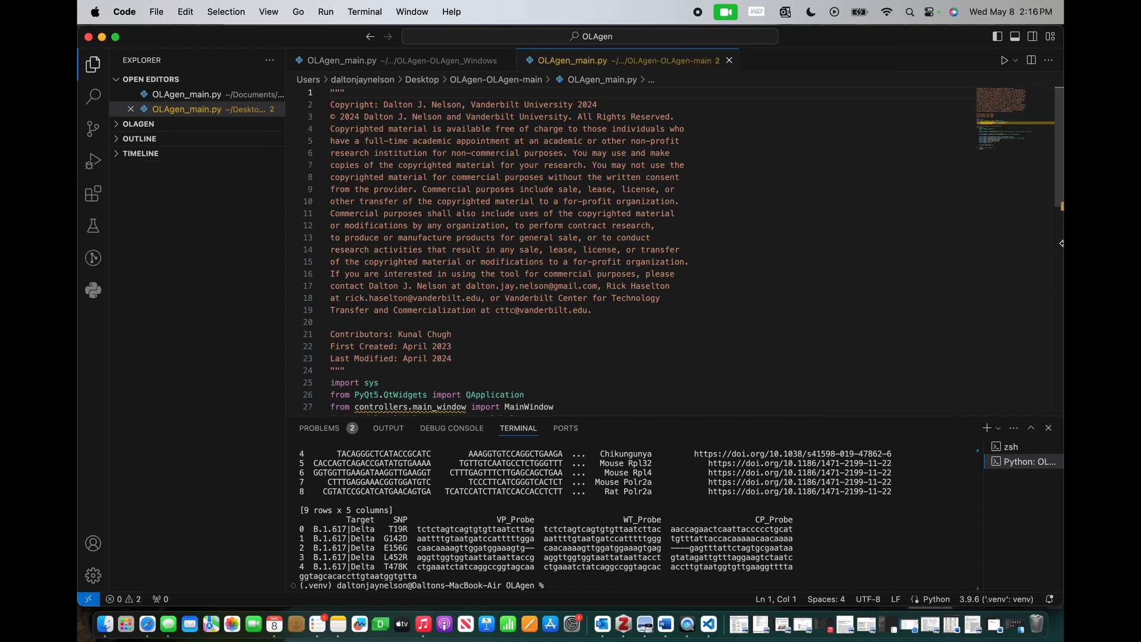
- Narrow the Visual Studio Code window with its Explorer side bar collapsed, and minimize the Finder window
scroll(1061, 243, "down", 5)
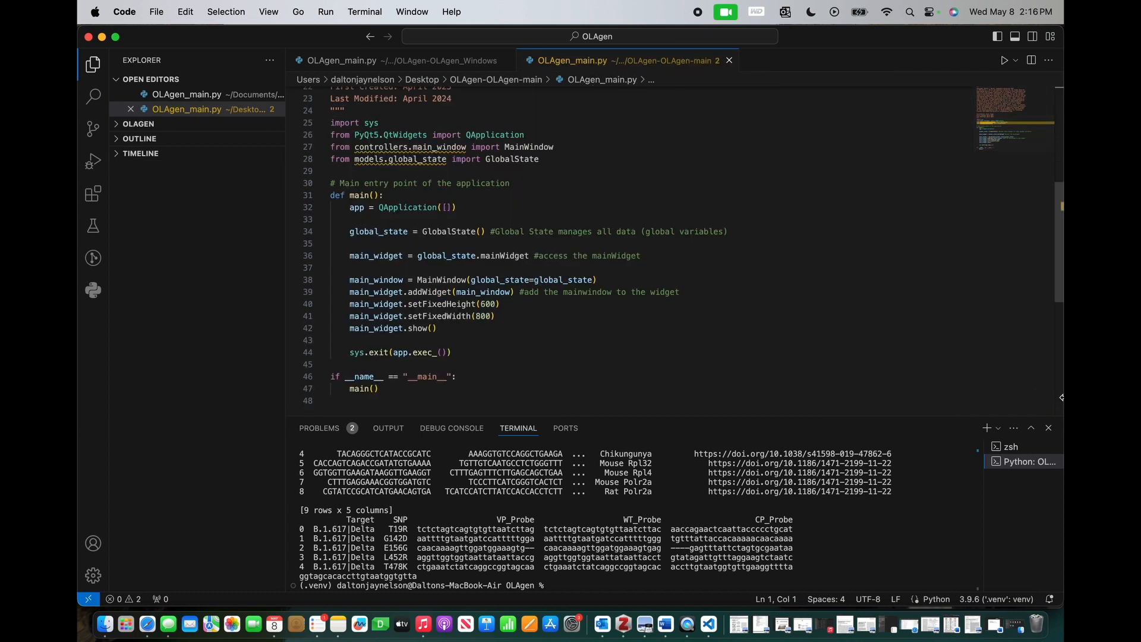
left_click_drag(1061, 392, 756, 220)
left_click(774, 189)
left_click(334, 192)
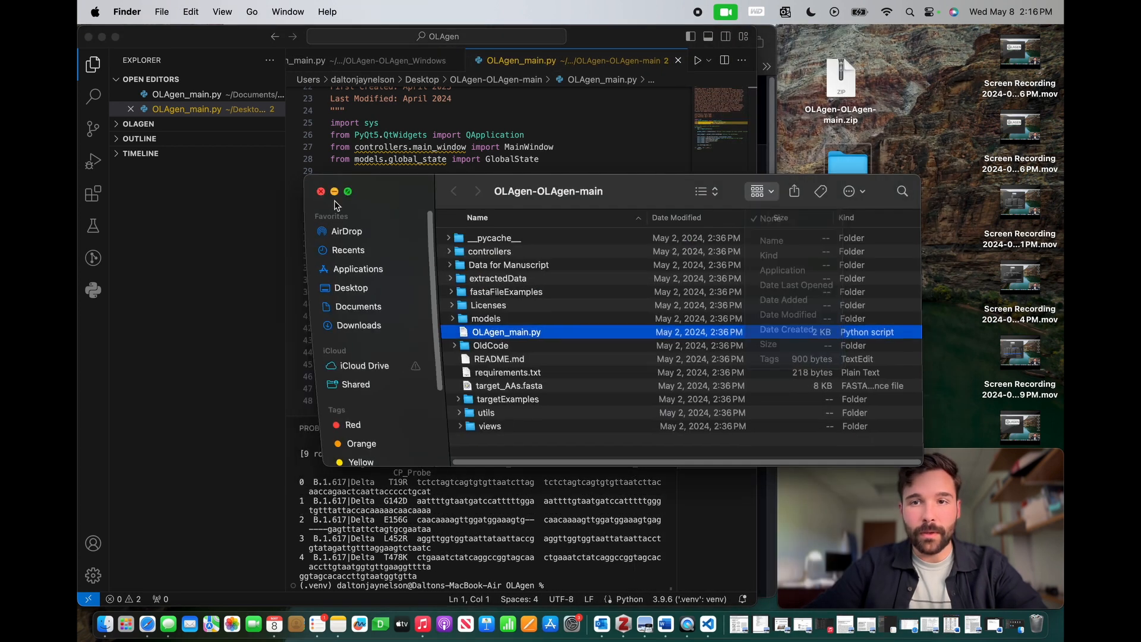
left_click(285, 248)
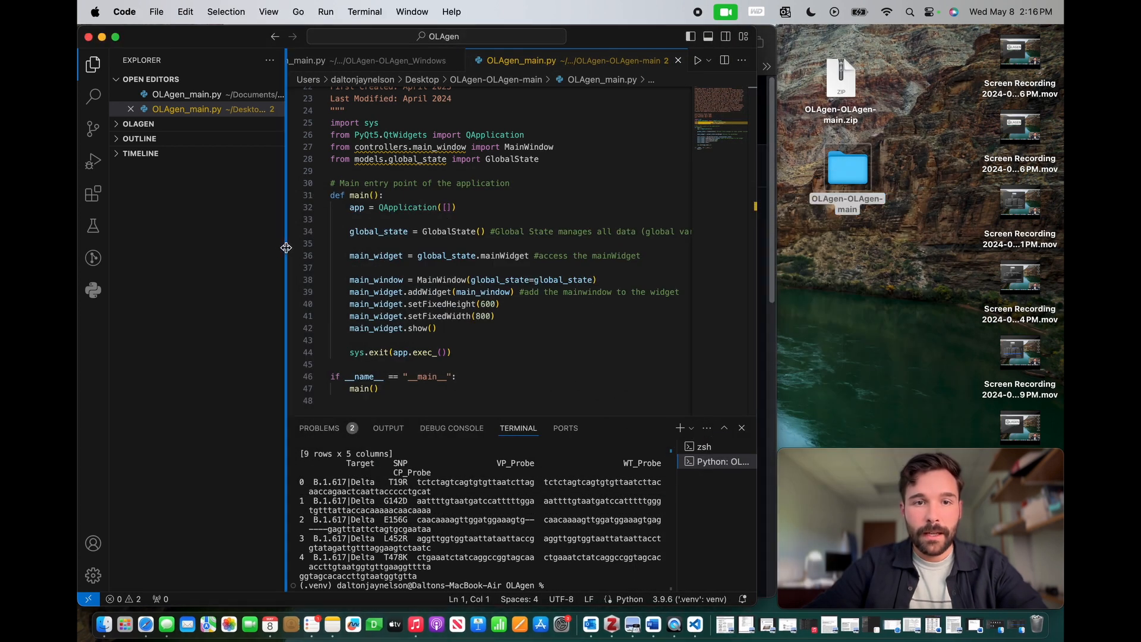
left_click_drag(286, 247, 149, 264)
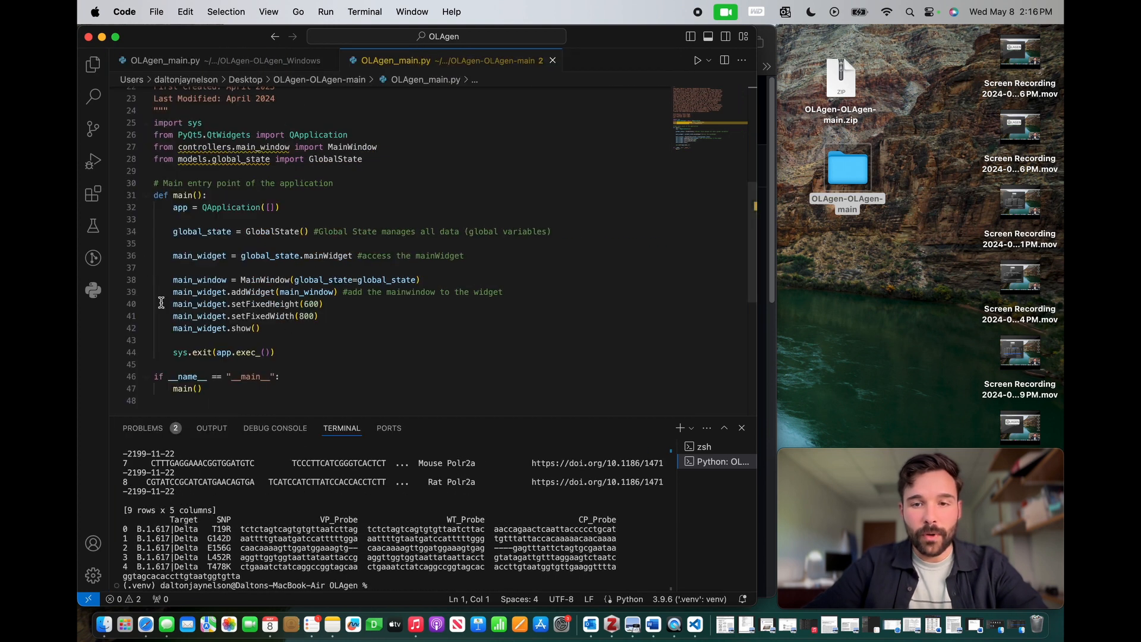
left_click_drag(759, 399, 773, 400)
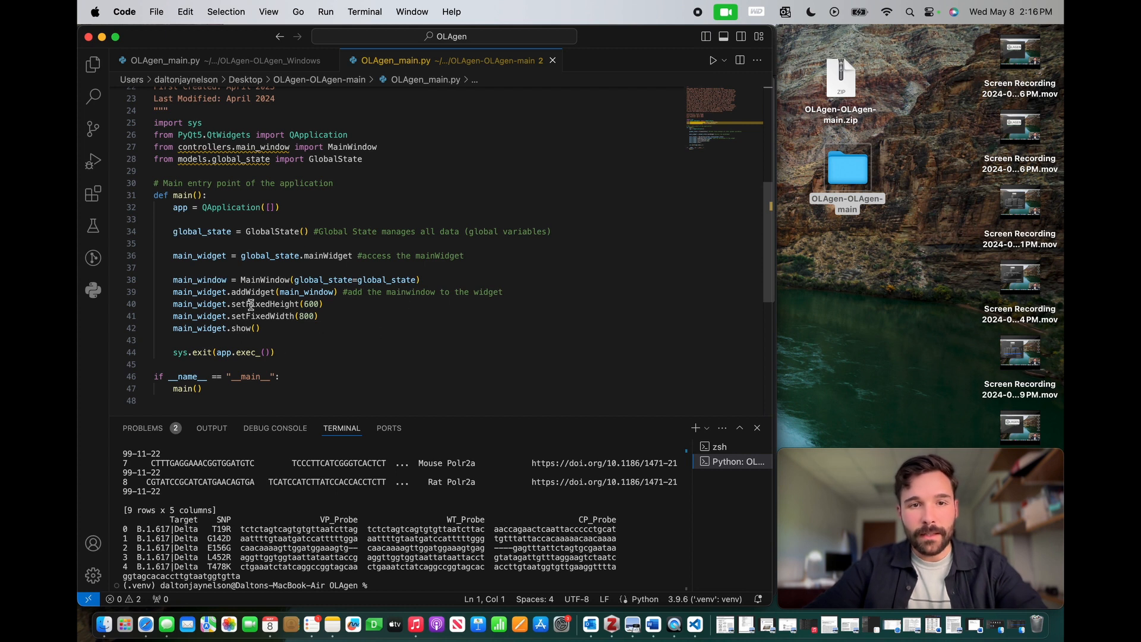
- Look through the OLAgen_main.py code, from the copyright notice to the main entry point
scroll(349, 351, "down", 8)
scroll(349, 350, "up", 9)
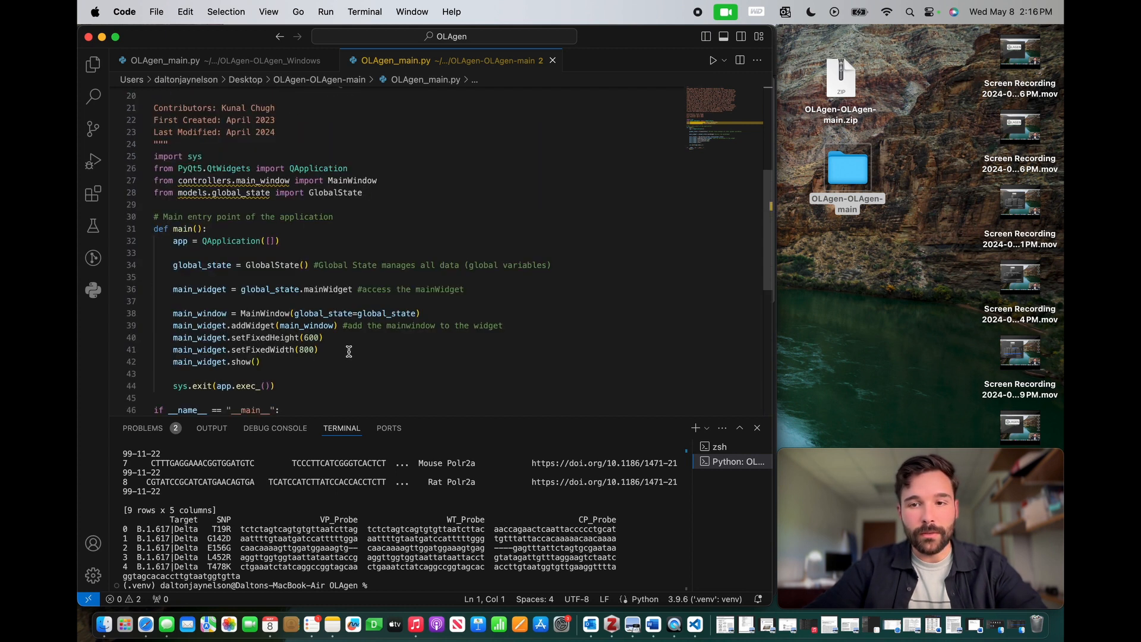
scroll(285, 313, "up", 5)
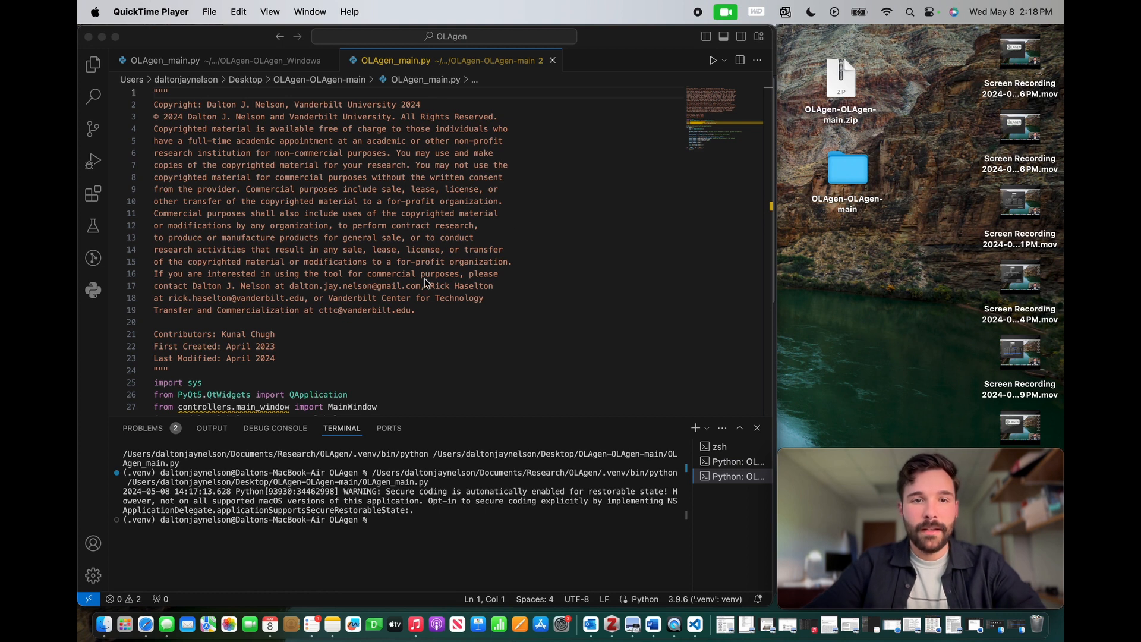
scroll(424, 281, "down", 10)
scroll(395, 282, "up", 8)
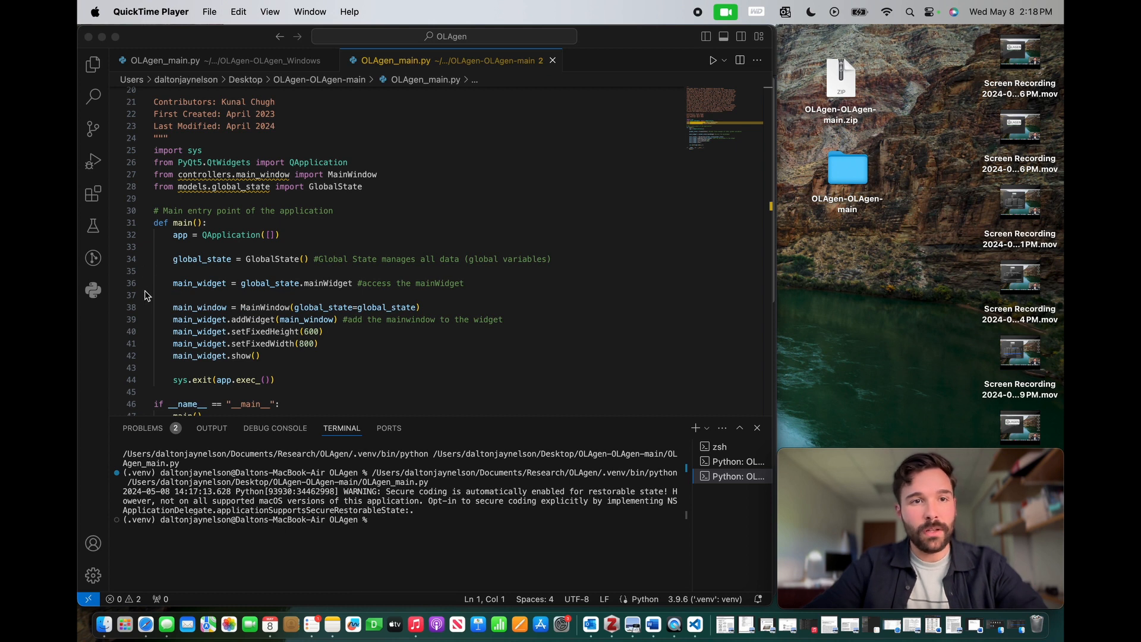
- Create a new Venv environment from the Python environments view, recreating the existing .venv
left_click(93, 290)
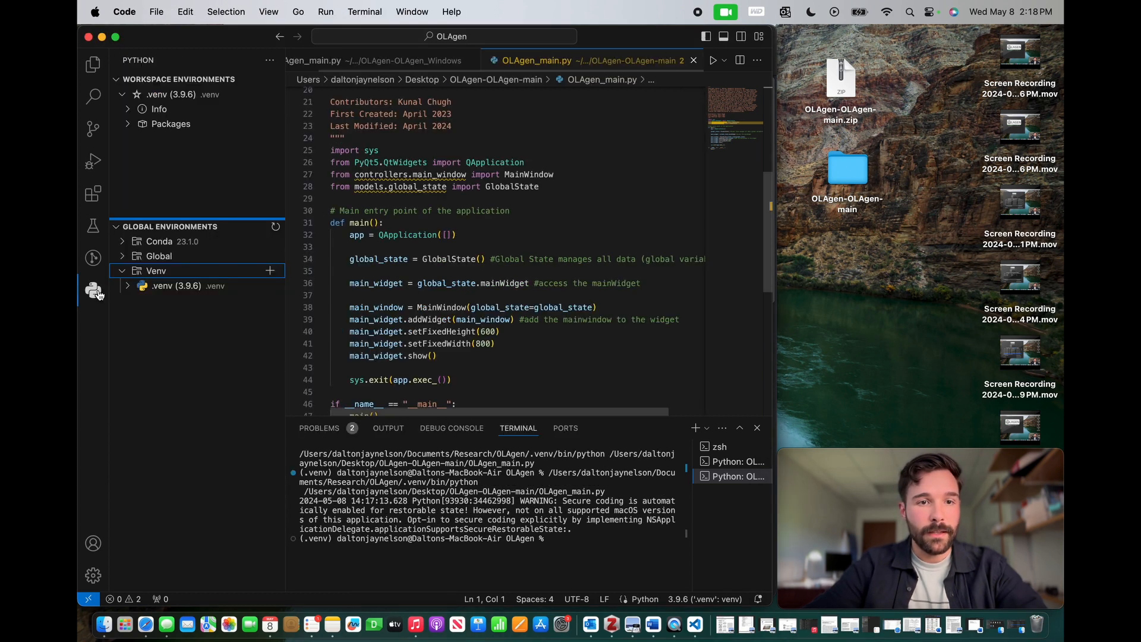
left_click(271, 274)
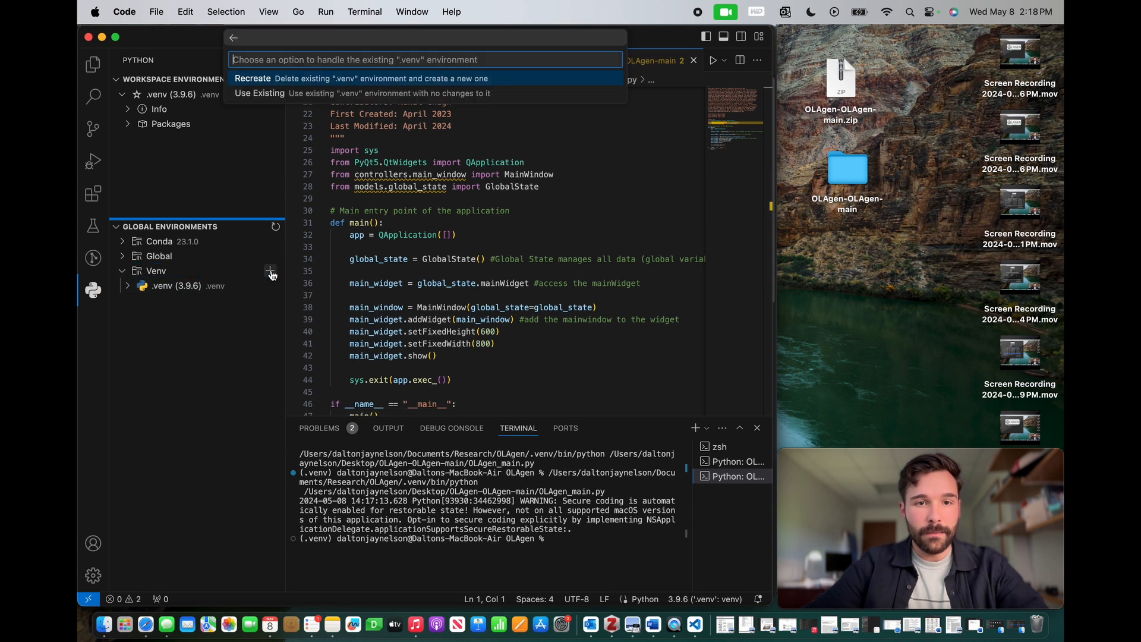
left_click(292, 84)
left_click(292, 95)
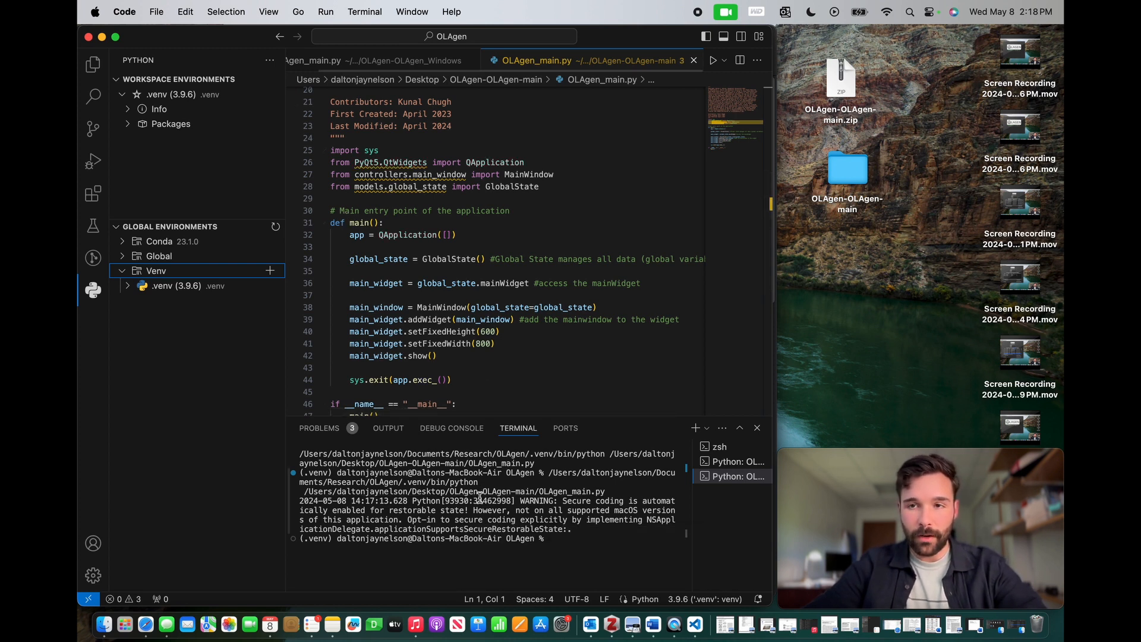
- Switch to the OLAgen GitHub page in Safari and examine the pip install commands in its README
left_click(582, 541)
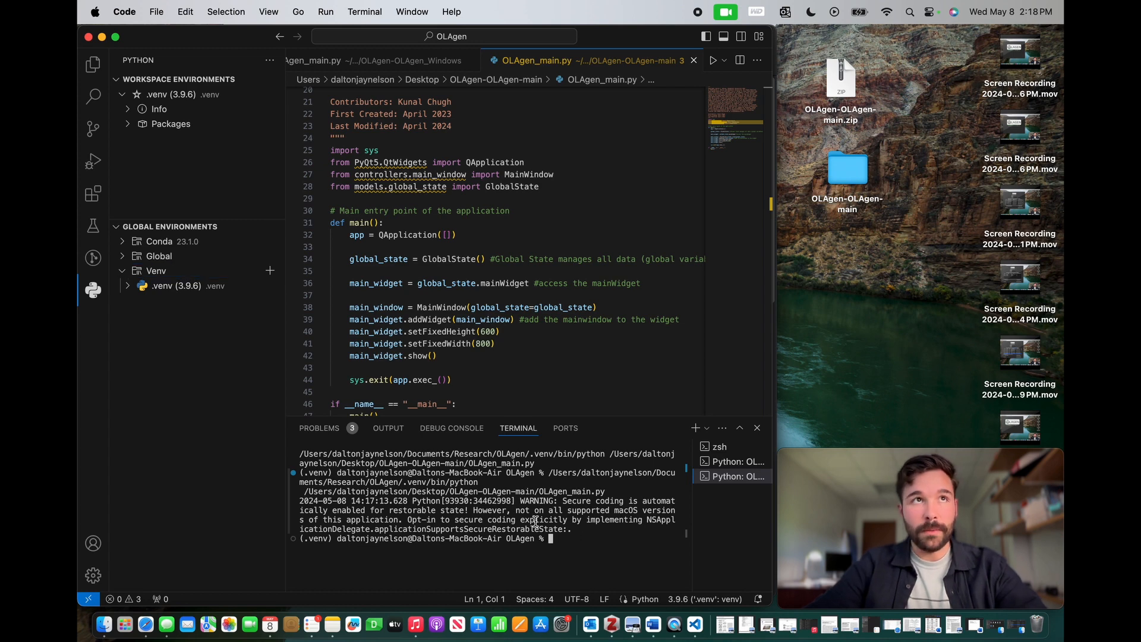
key("ctrl+Up")
left_click(683, 479)
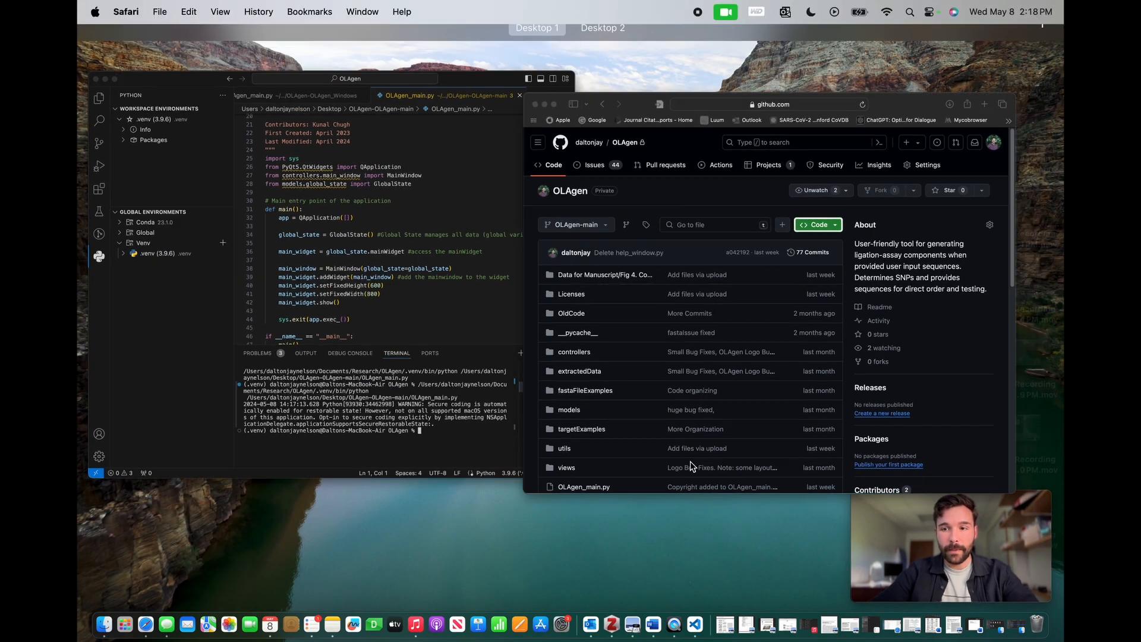
scroll(400, 494, "down", 10)
scroll(400, 494, "down", 3)
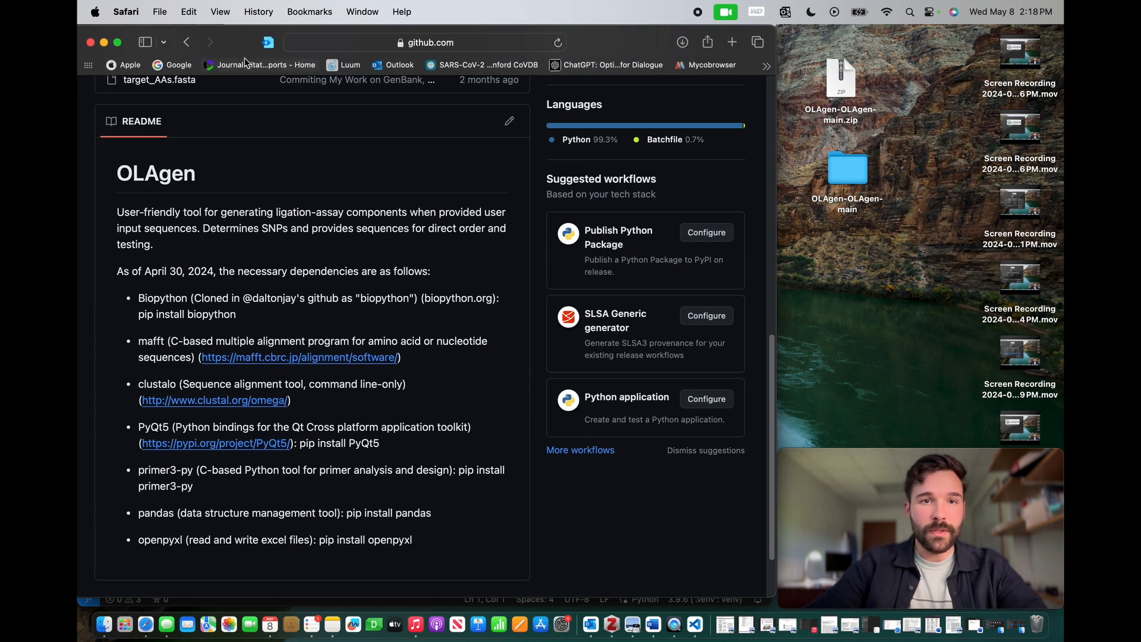
- Switch back to Visual Studio Code, run OLAgen_main.py and examine the last line of its terminal output
left_click_drag(241, 44, 333, 0)
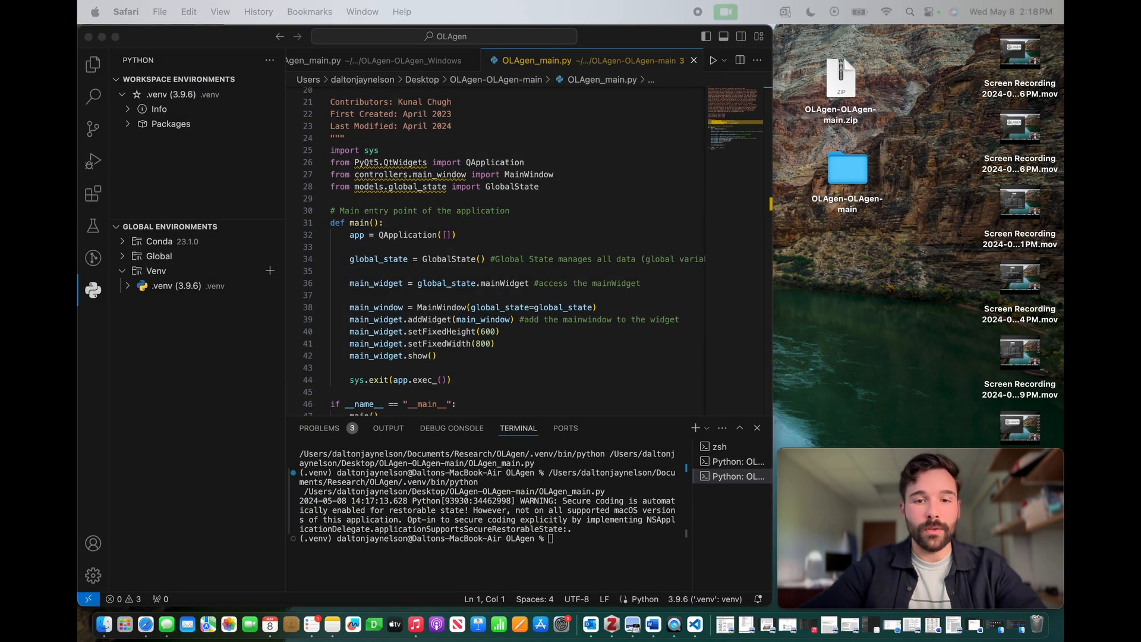
left_click(572, 534)
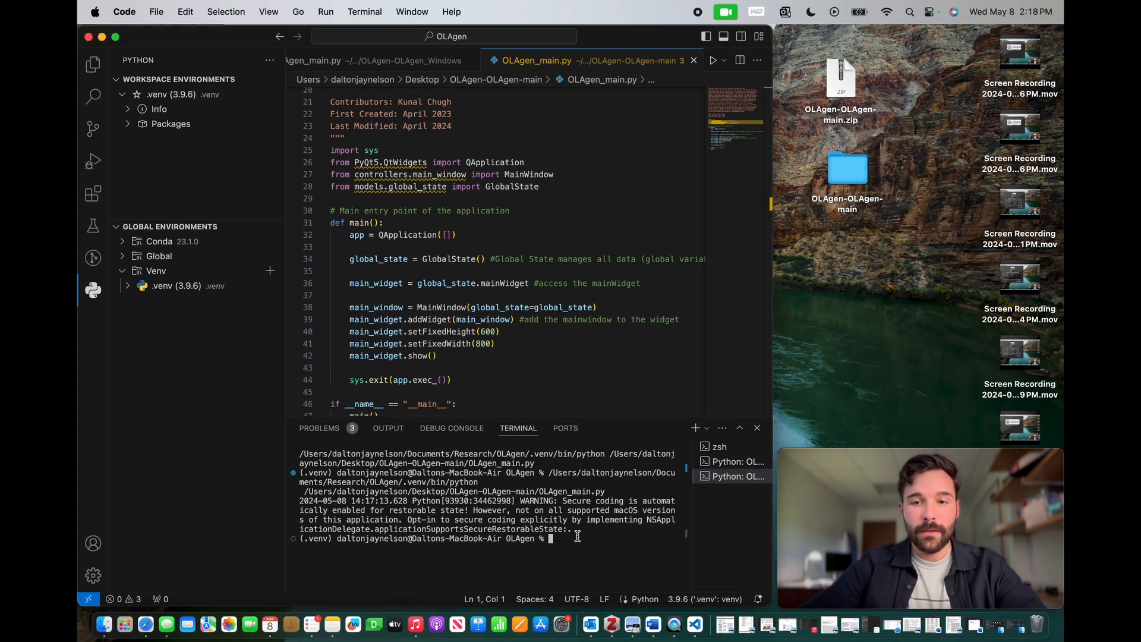
type("p")
key("BackSpace")
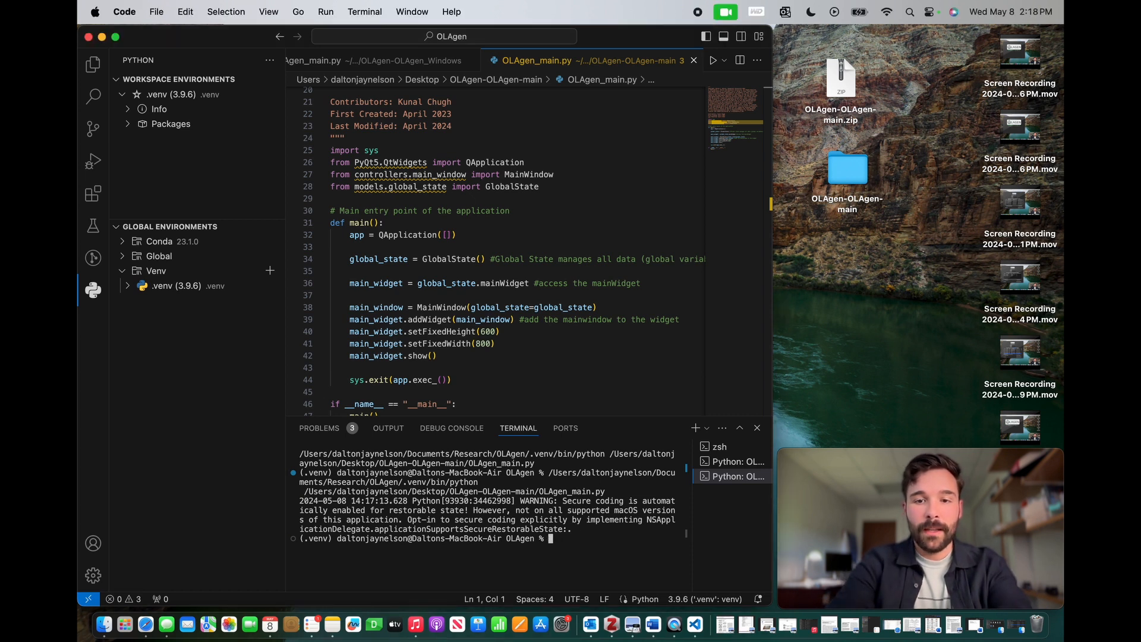
left_click(713, 61)
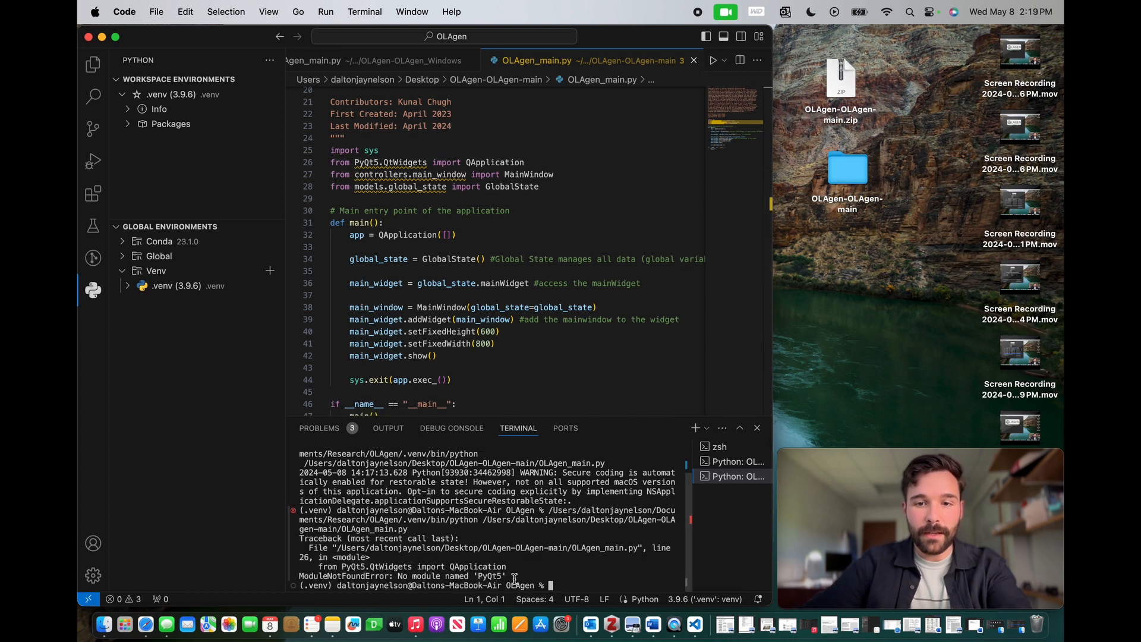
left_click_drag(515, 576, 297, 578)
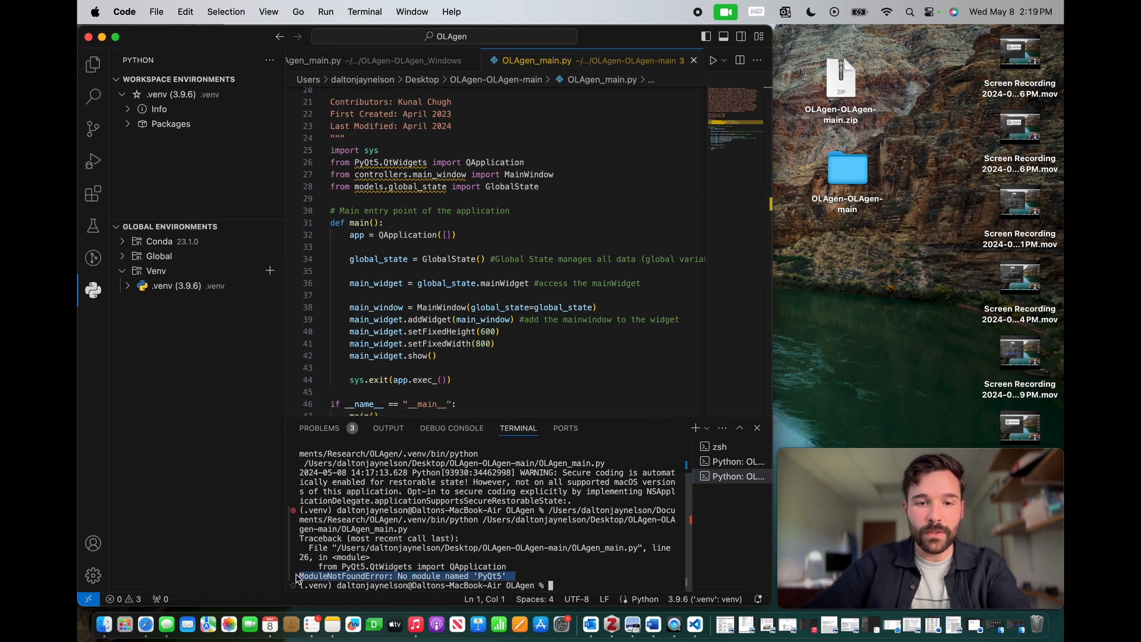
- Install the PyQt5 package in the .venv environment with pip from the terminal
left_click(571, 589)
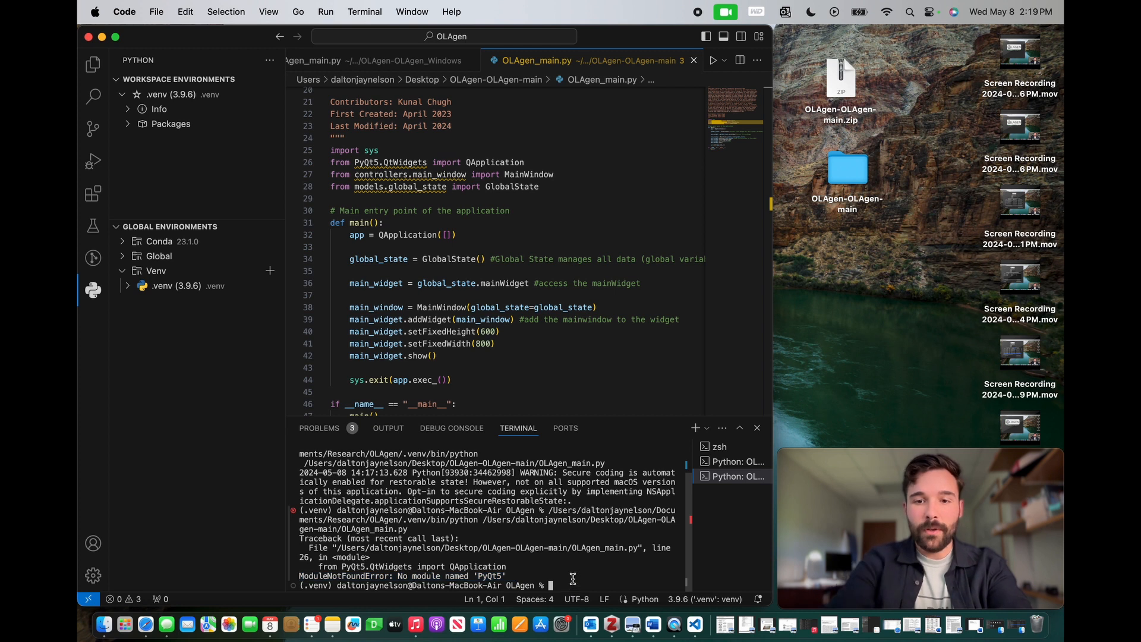
type("pip")
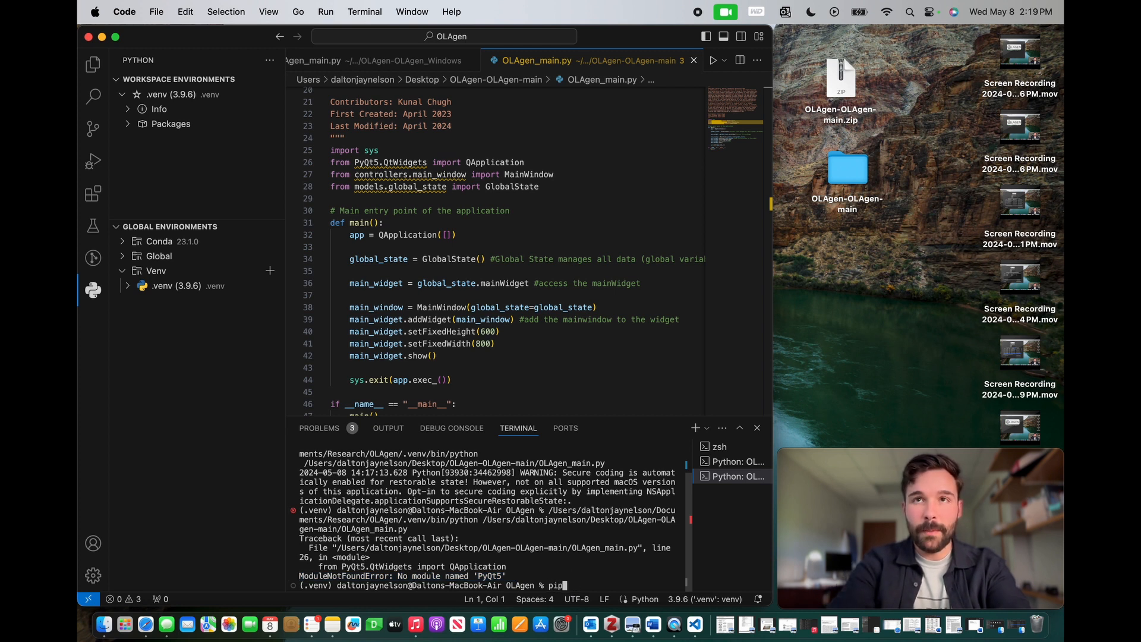
type("install ")
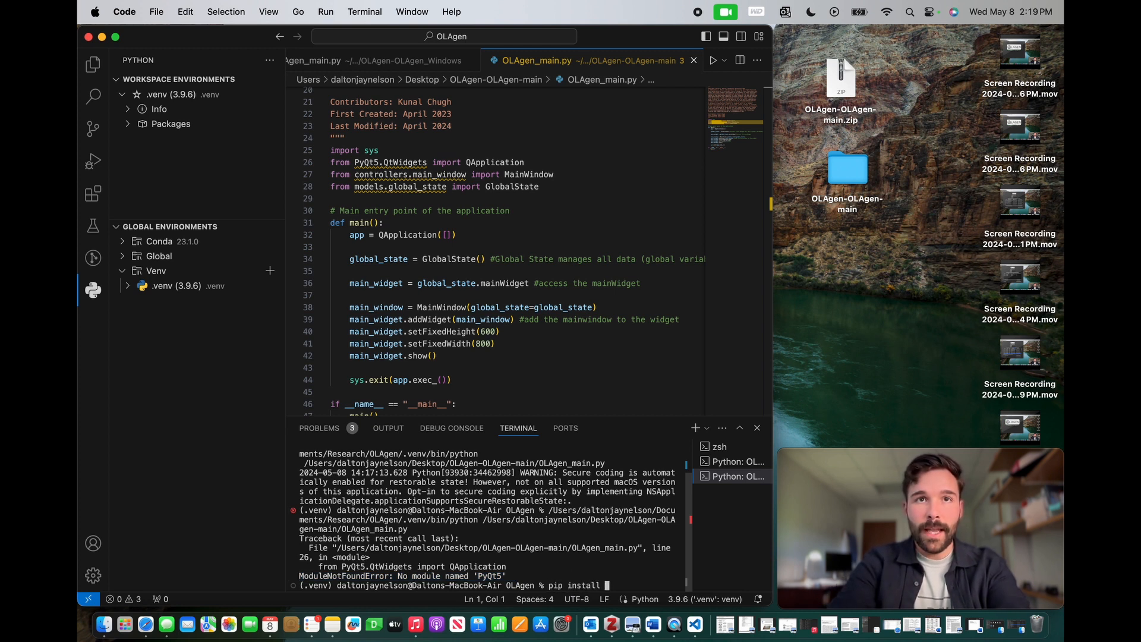
type("PyQ")
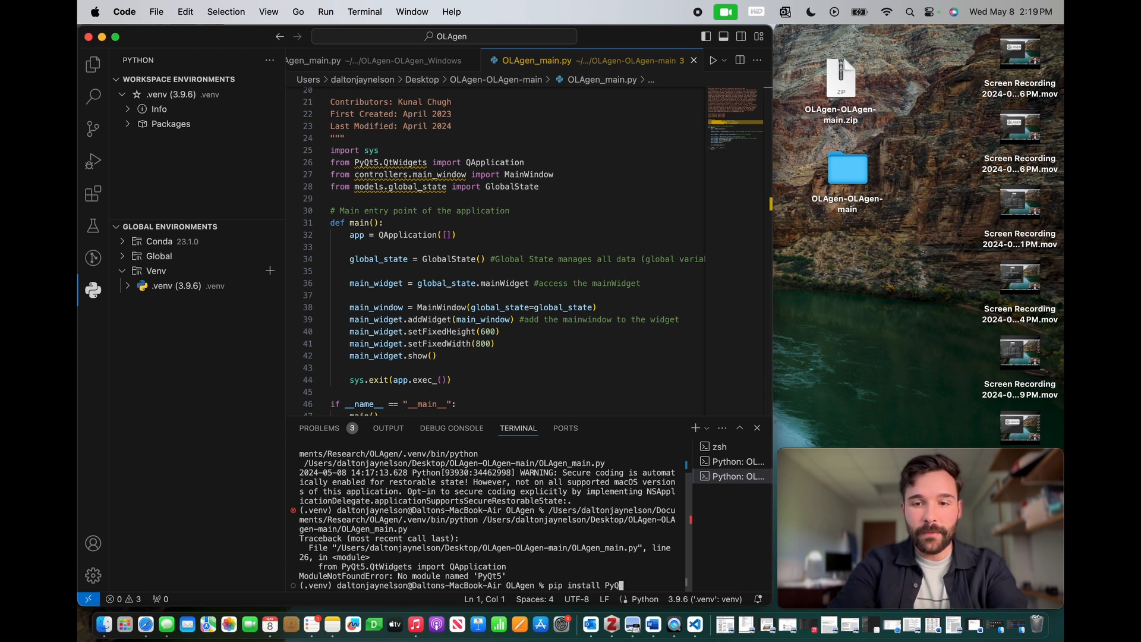
type("t5")
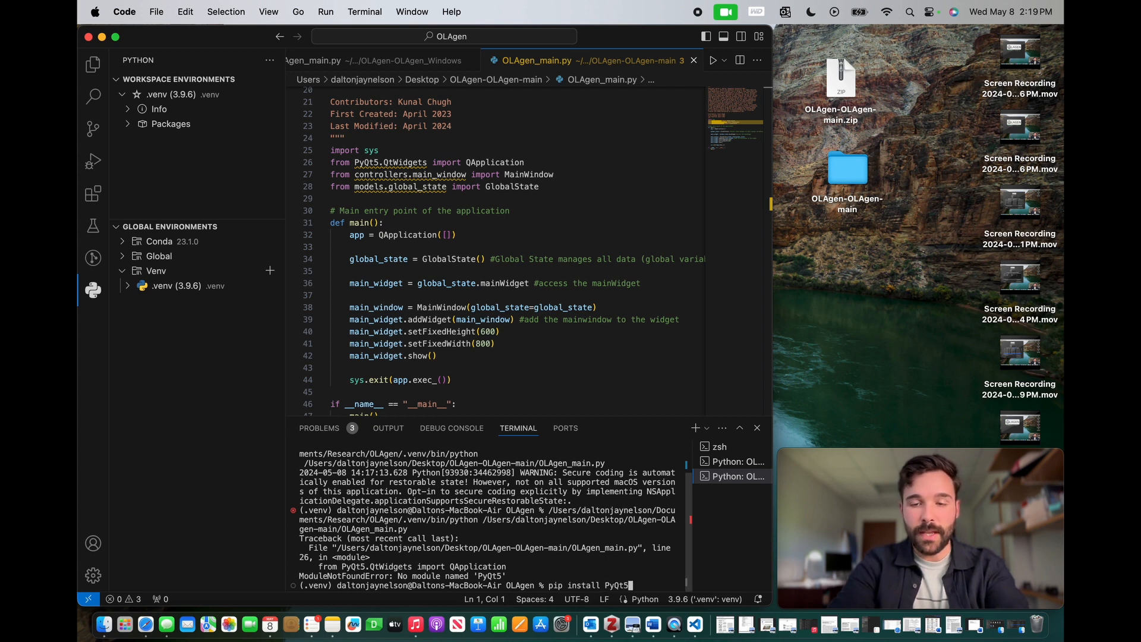
key("Return")
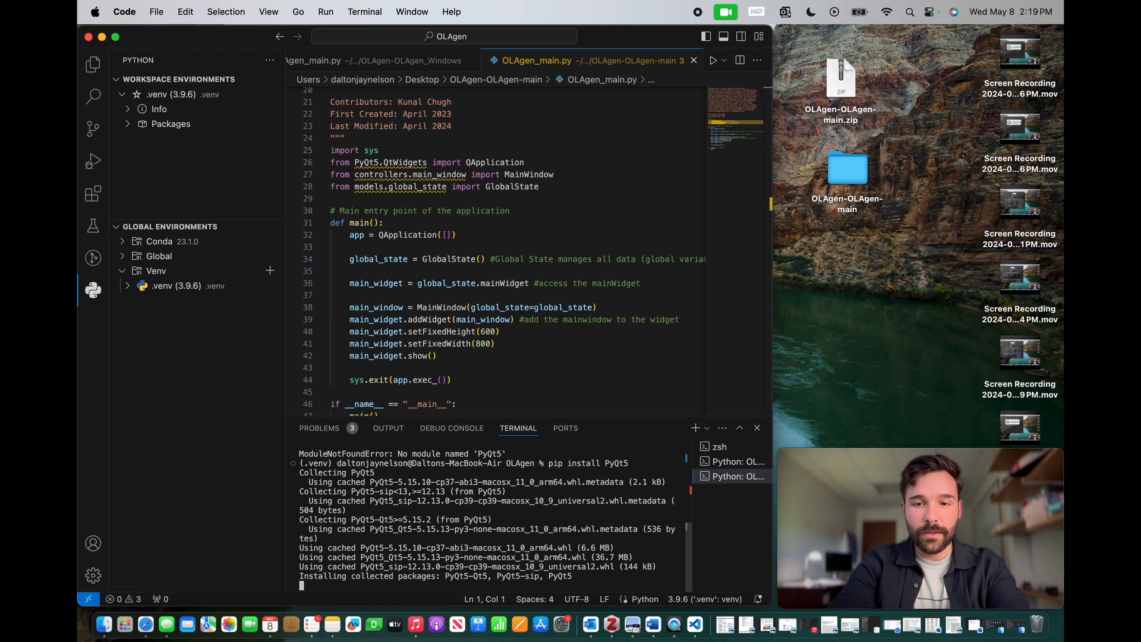
- Install the biopython package and the pandas package with pip, one after the other, in the same terminal
type("pip install")
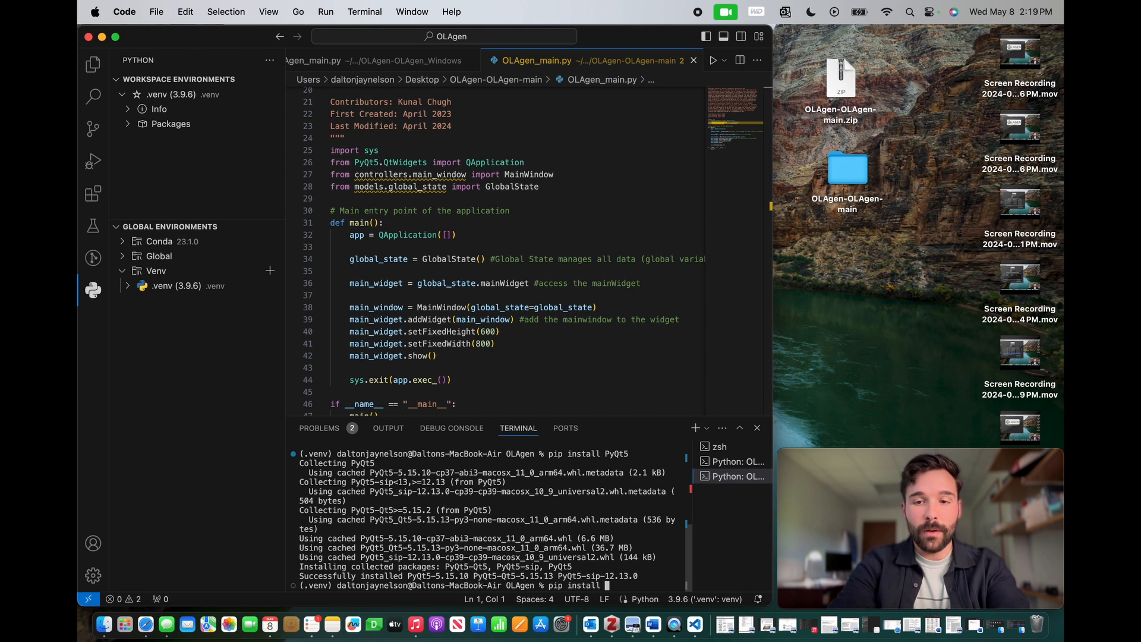
type(" biopython")
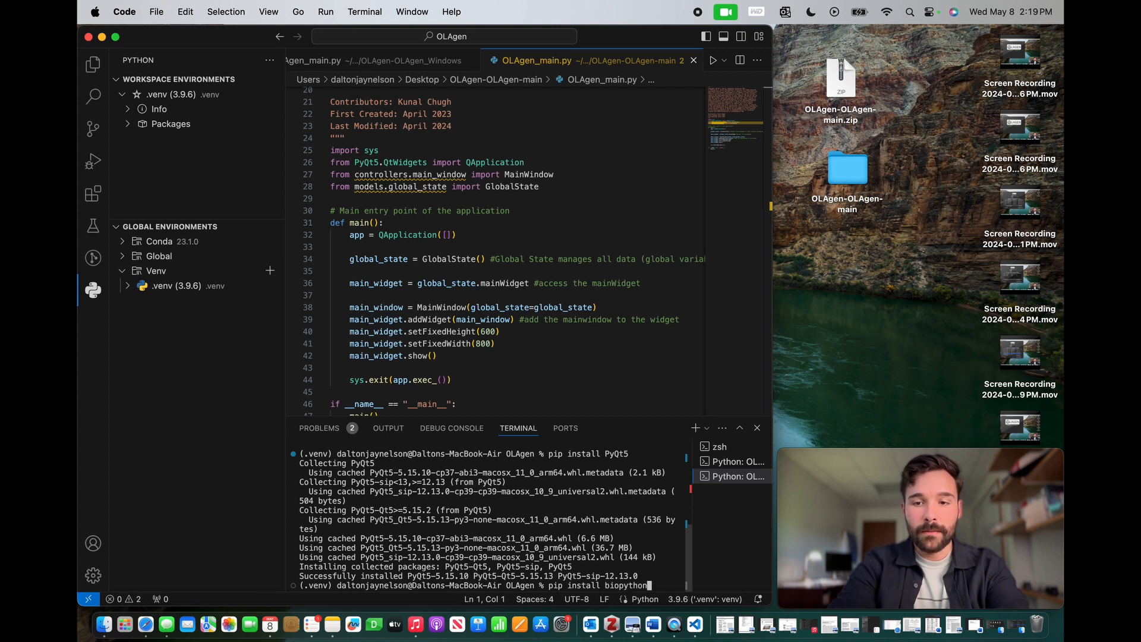
key("Return")
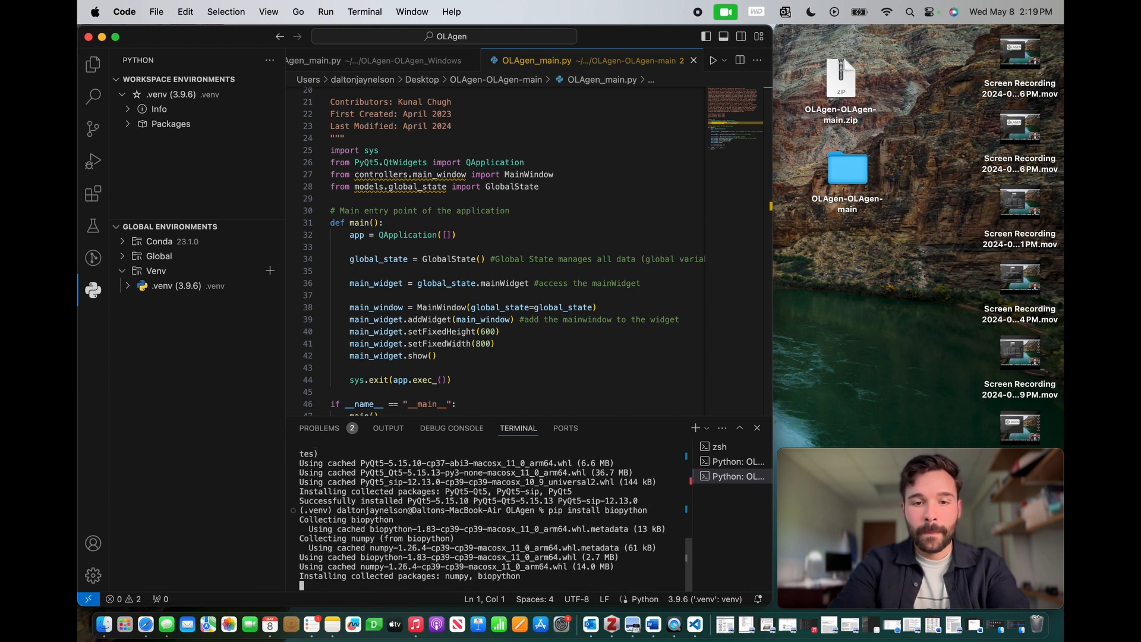
type("pi")
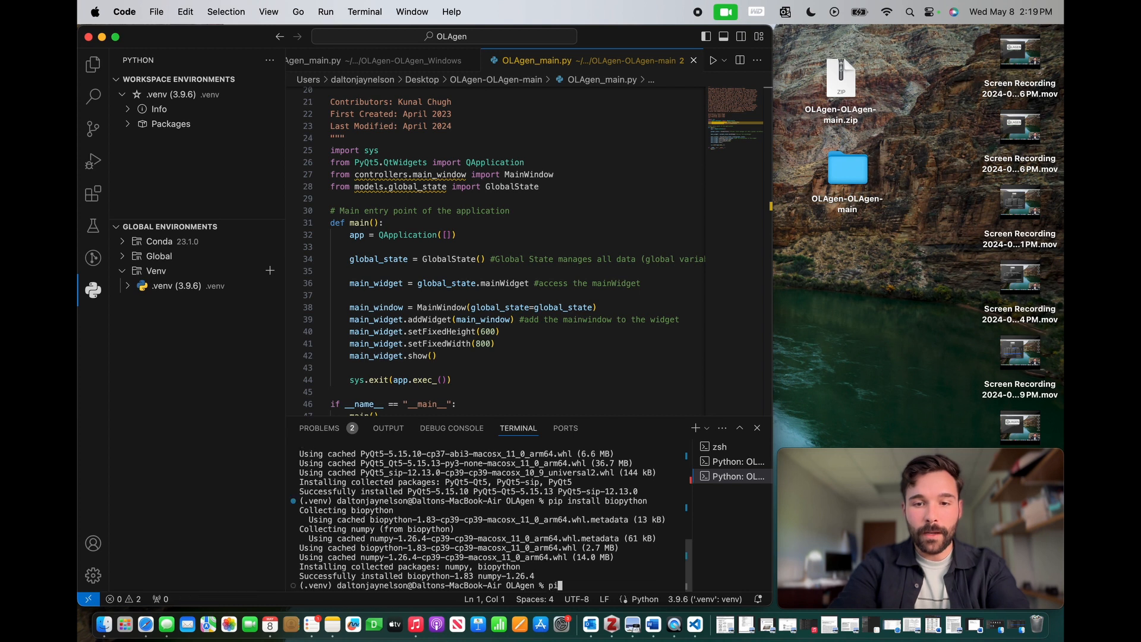
type("p install ")
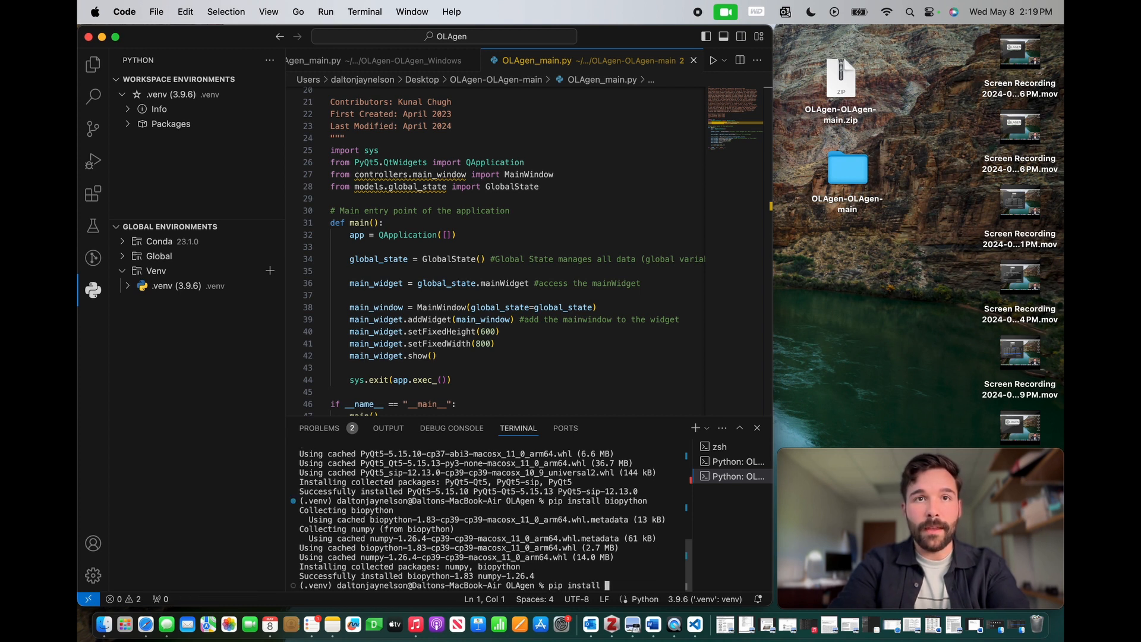
type("pandas")
key("Return")
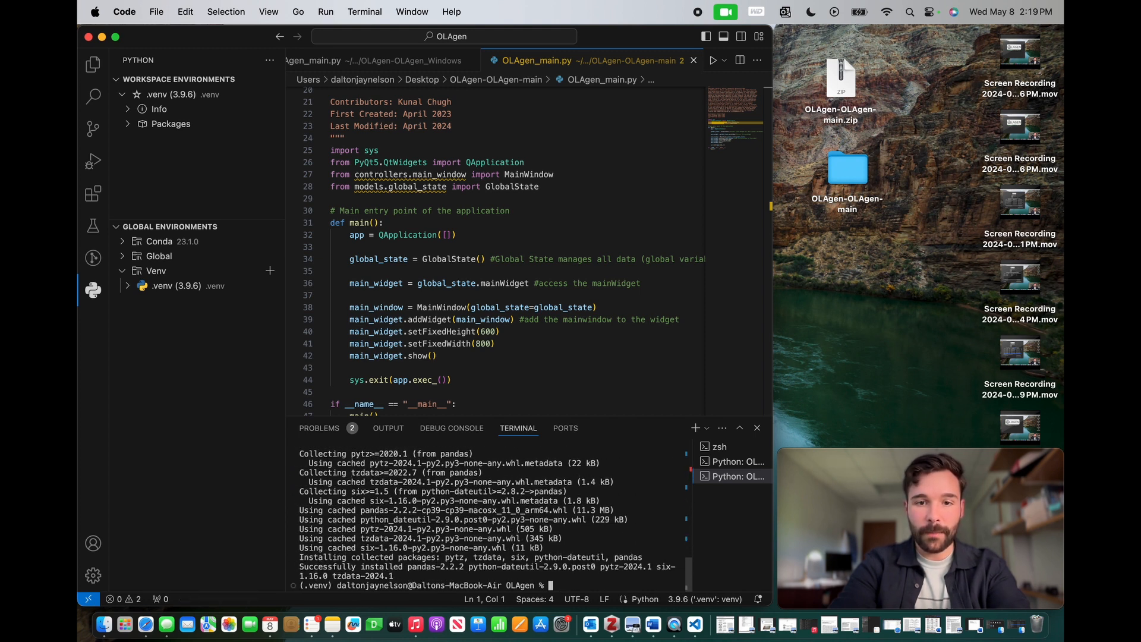
- Install the openpyxl package and the primer3-py package with separate pip commands in the terminal
type("pip")
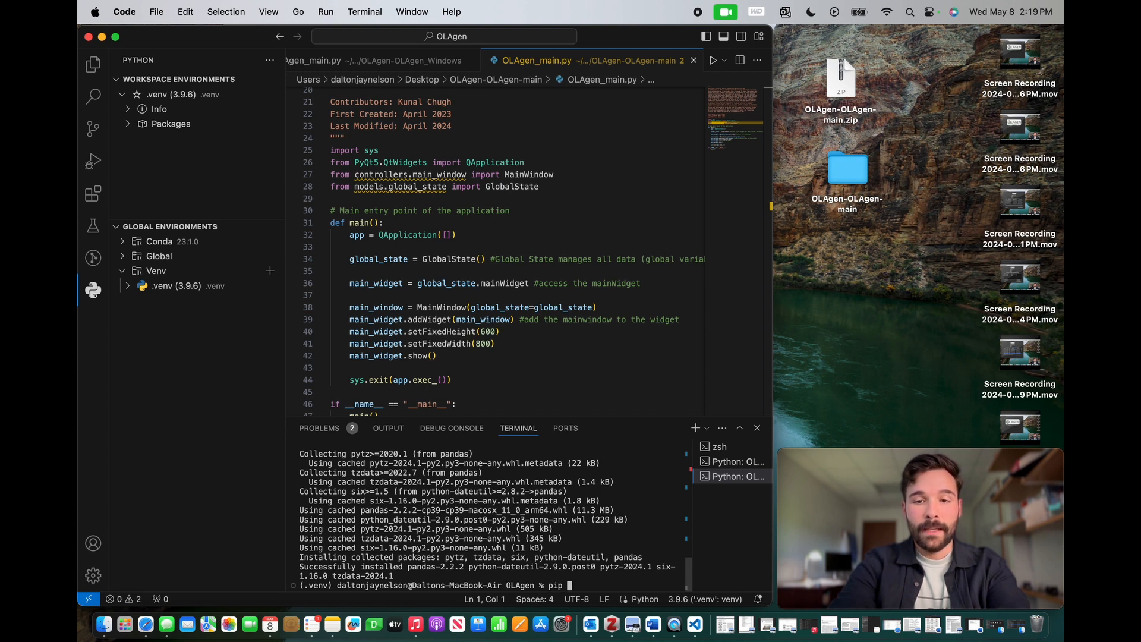
type(" instal")
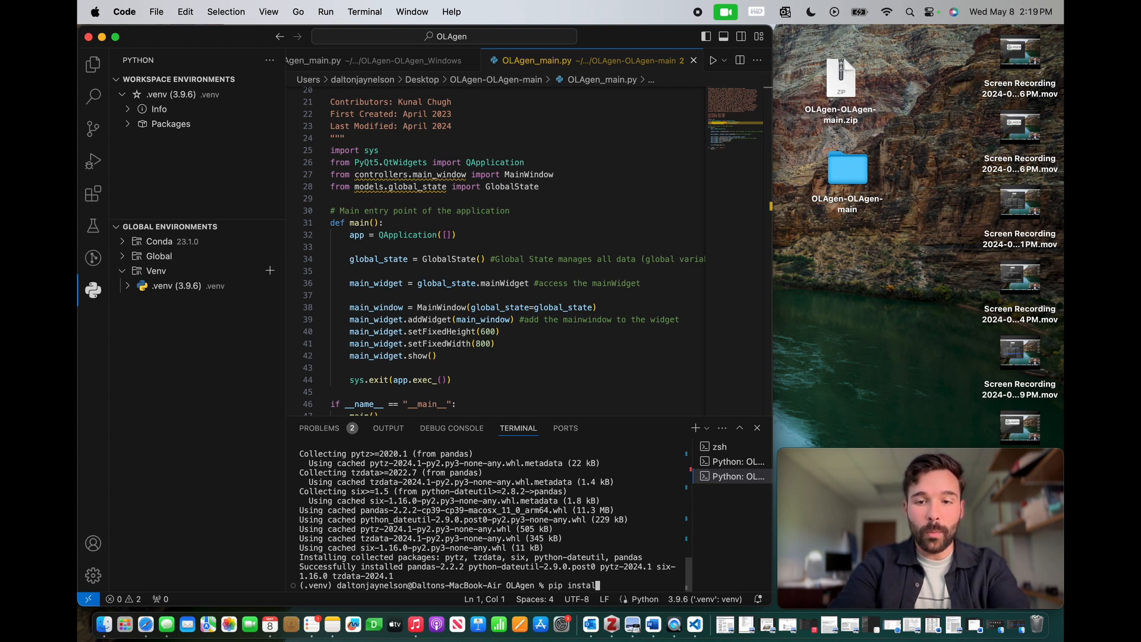
type("l openpyxl")
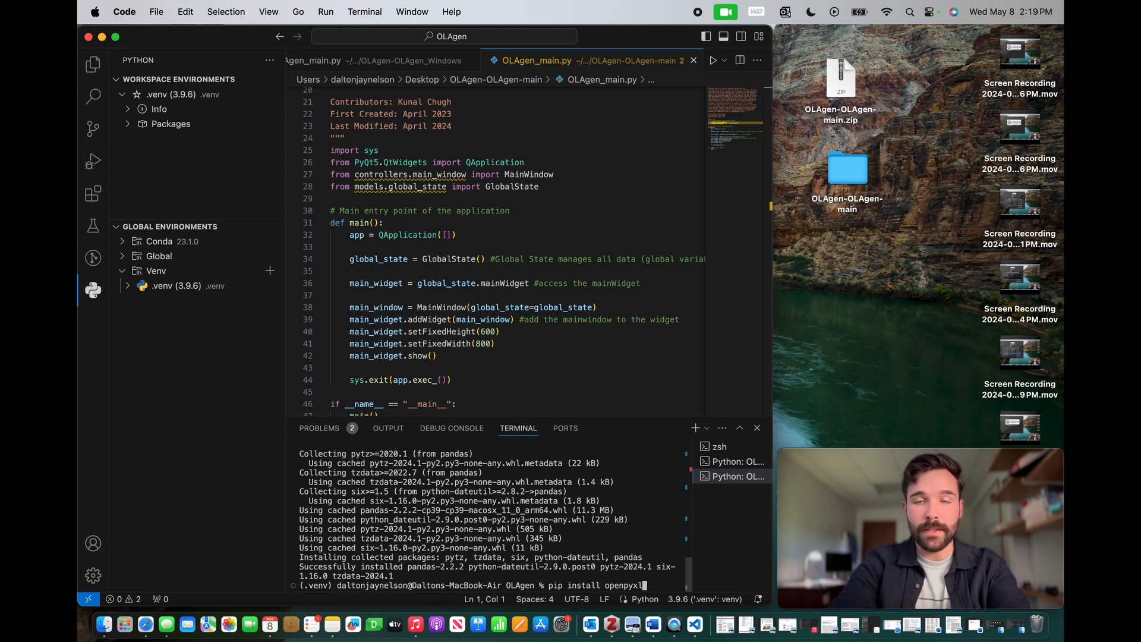
key("Return")
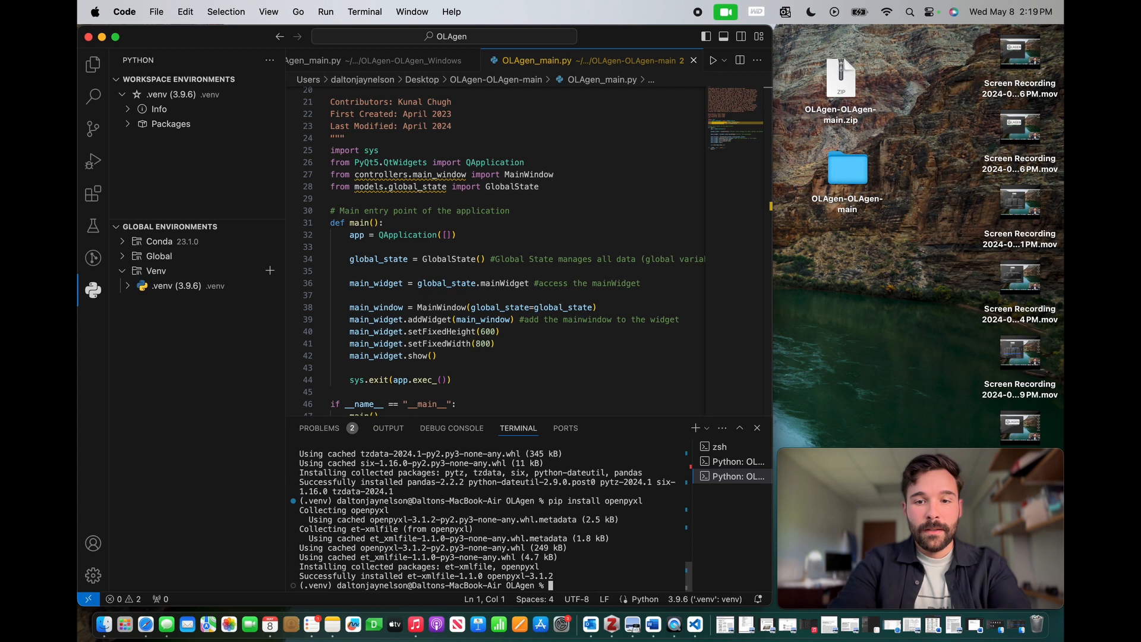
type("pip install ")
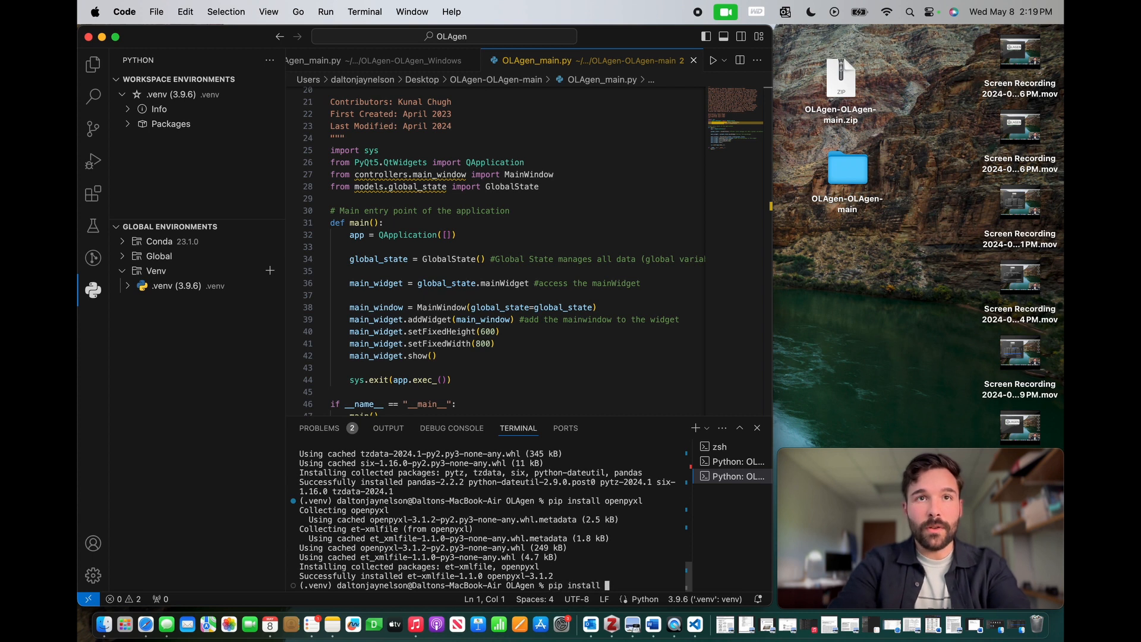
type("primer3-")
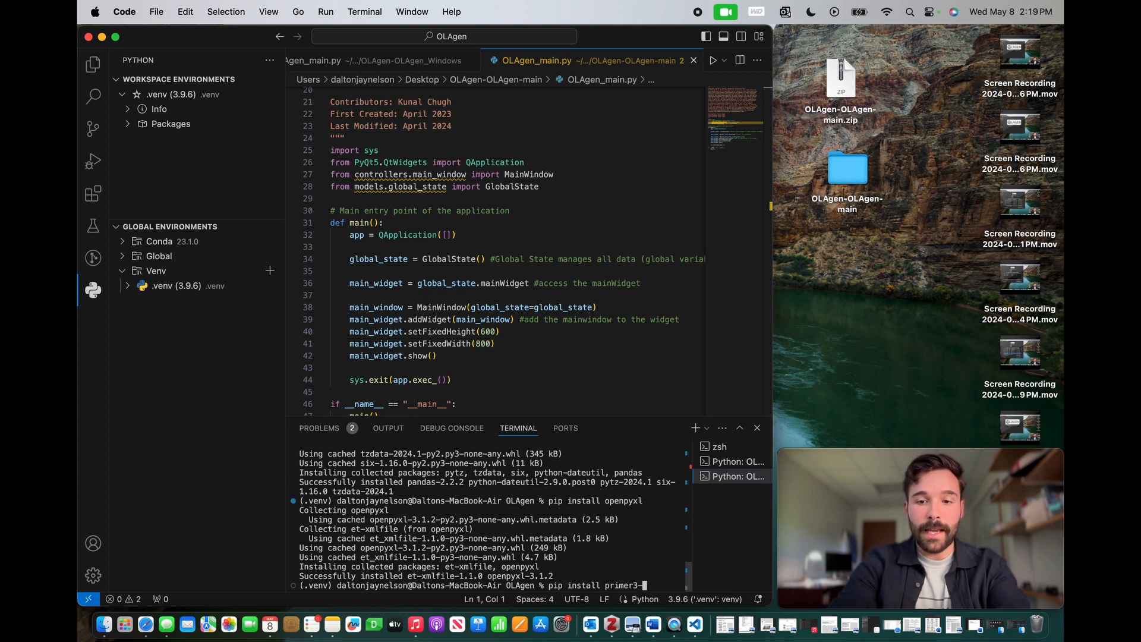
type("py")
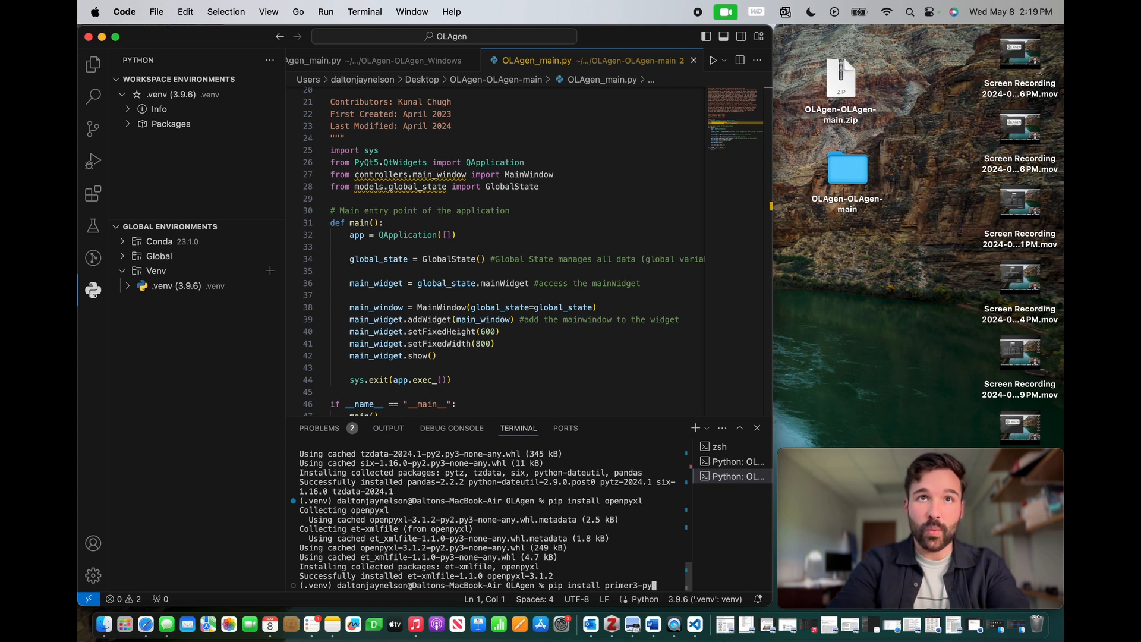
key("Return")
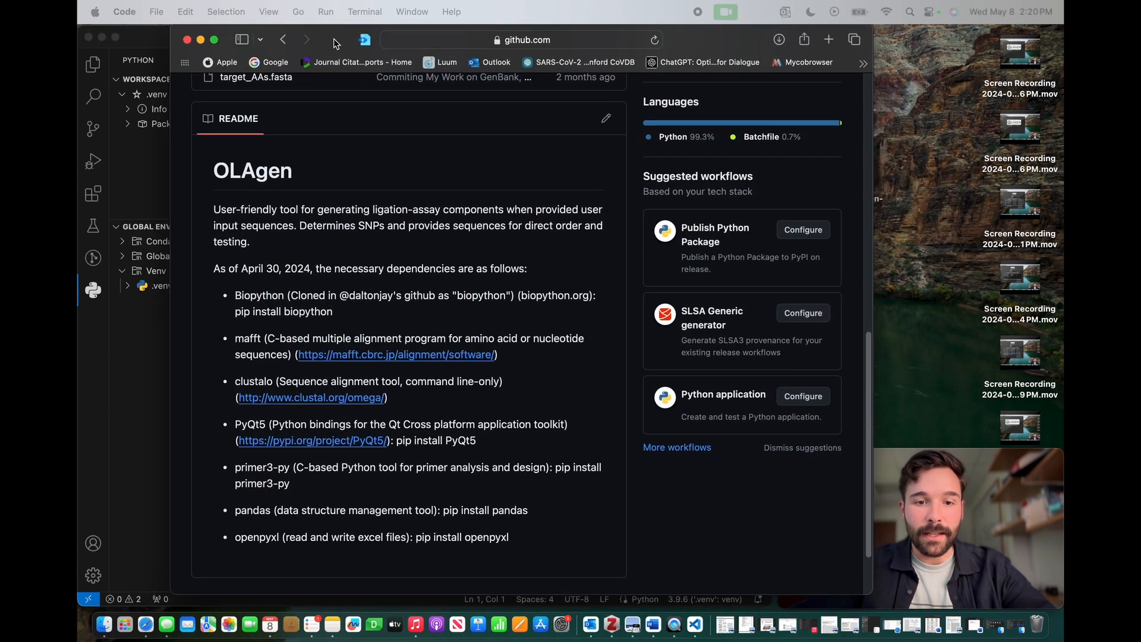
- Switch to Safari, open the README's clustalo link in a new tab and examine the Clustal Omega download options
left_click_drag(334, 43, 274, 38)
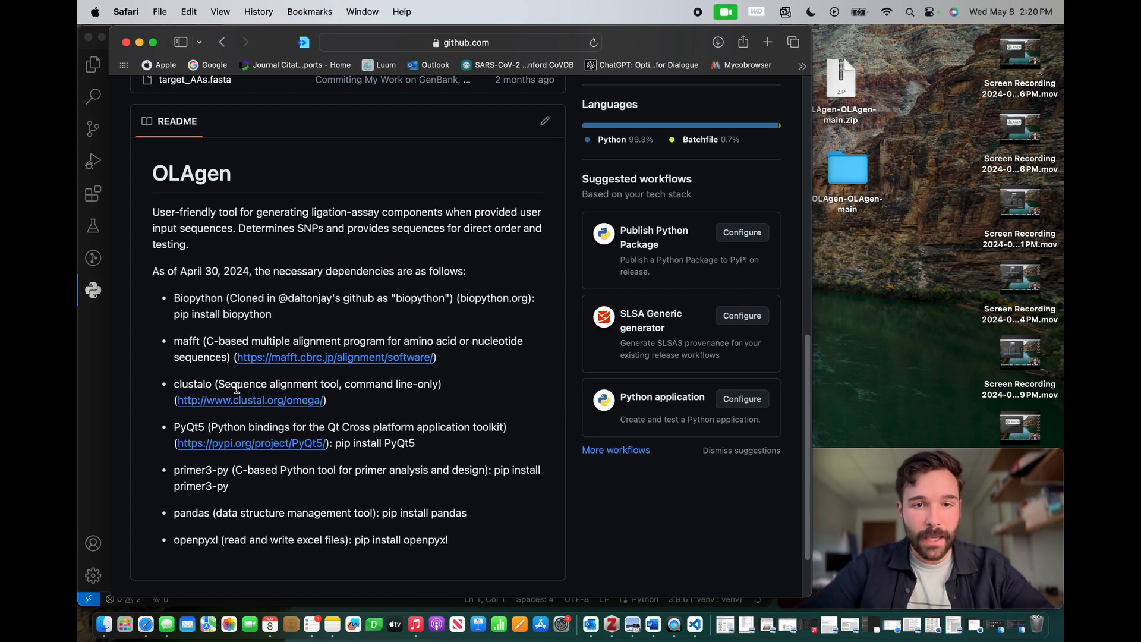
right_click(249, 405)
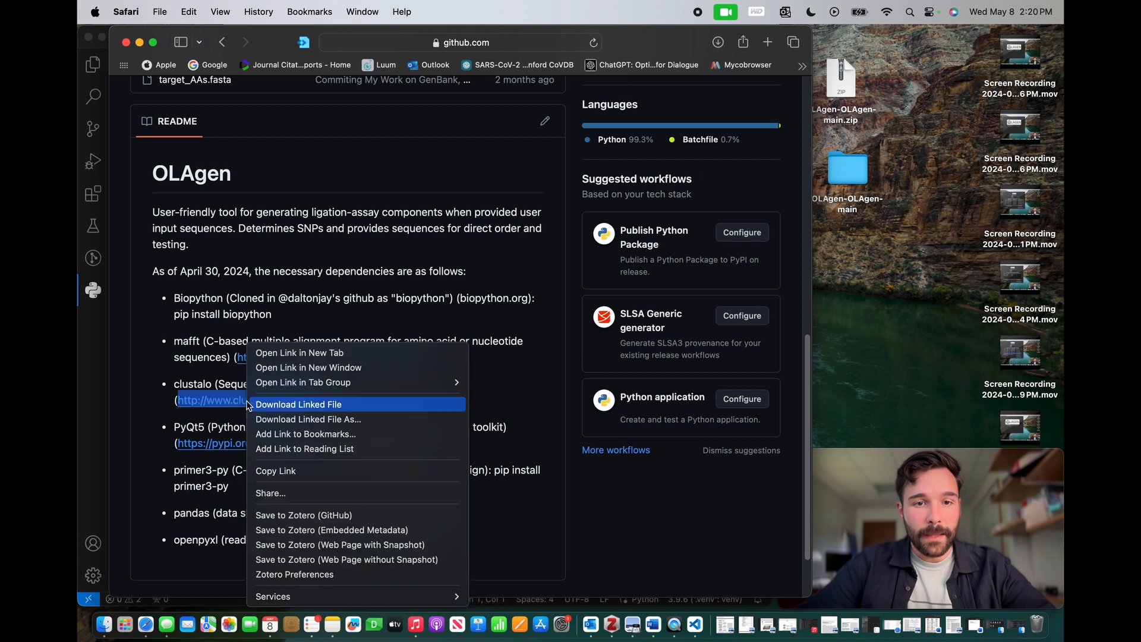
left_click(291, 353)
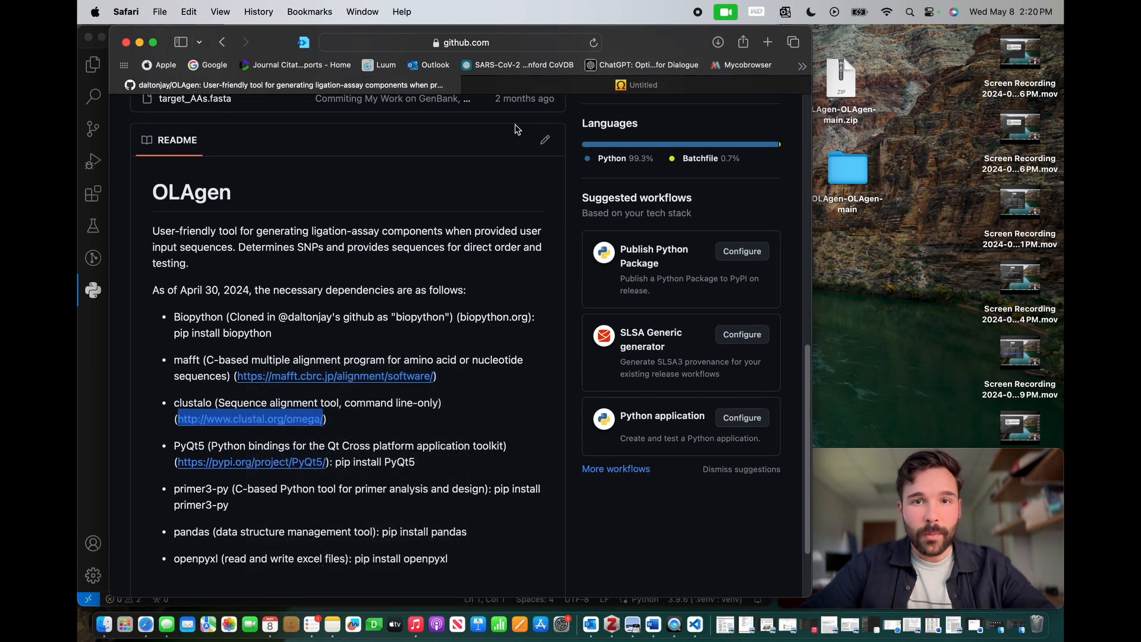
left_click(567, 84)
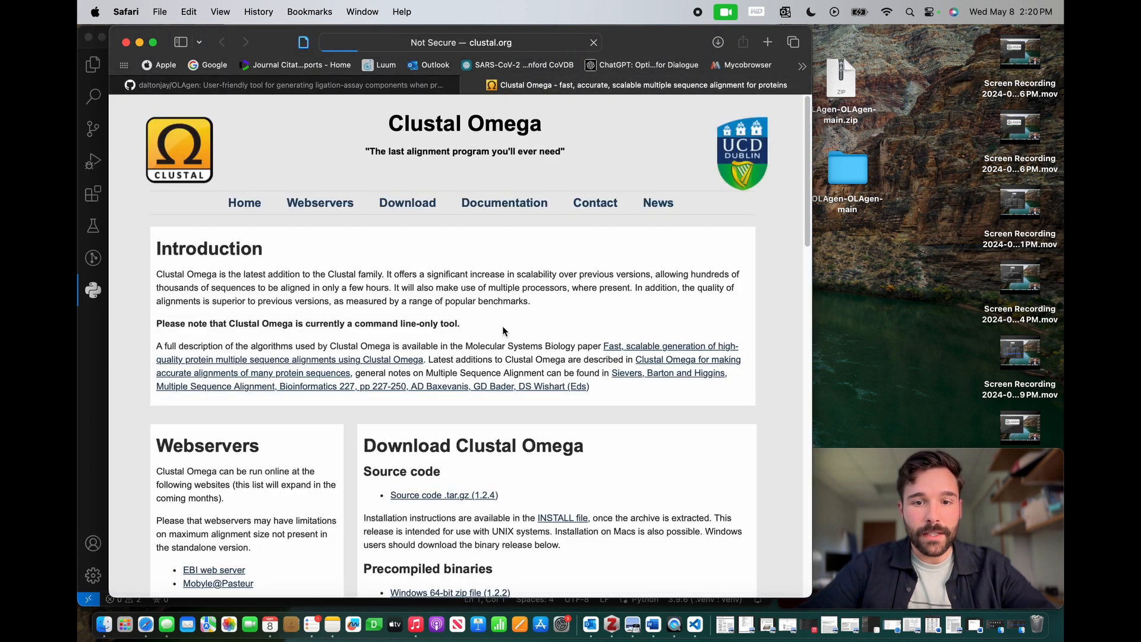
scroll(501, 324, "down", 5)
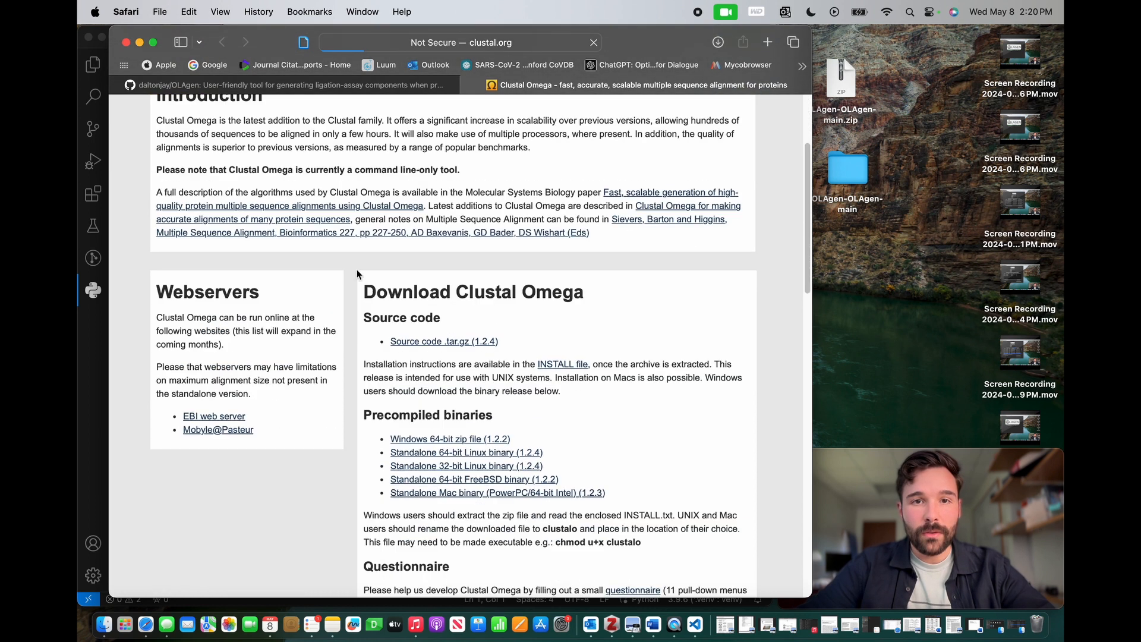
scroll(357, 274, "up", 4)
scroll(511, 398, "down", 2)
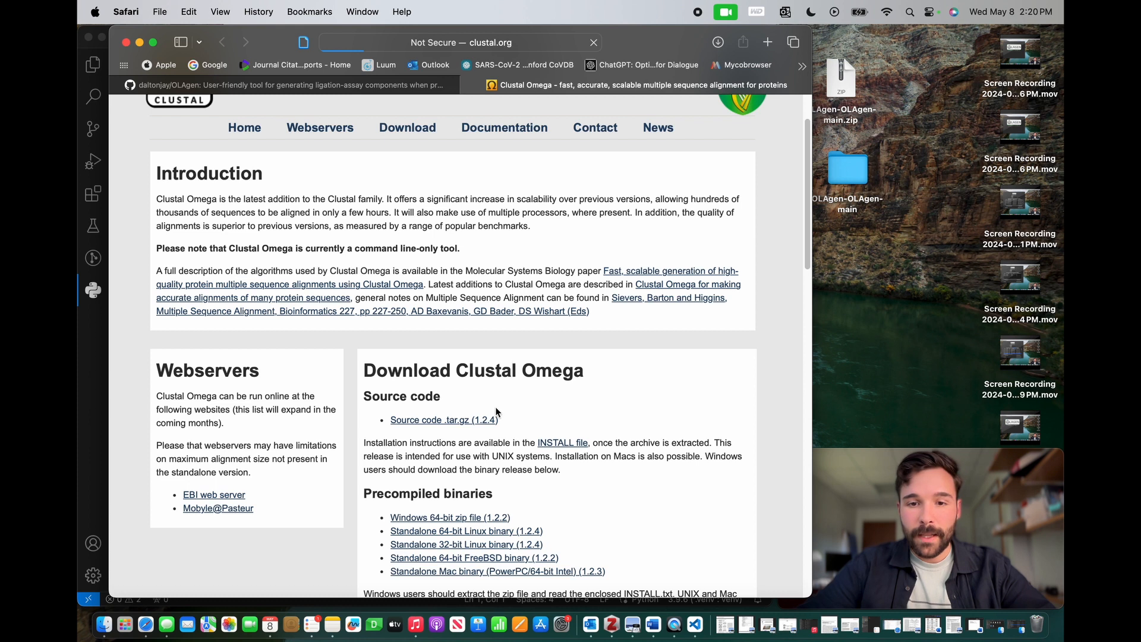
scroll(495, 410, "down", 2)
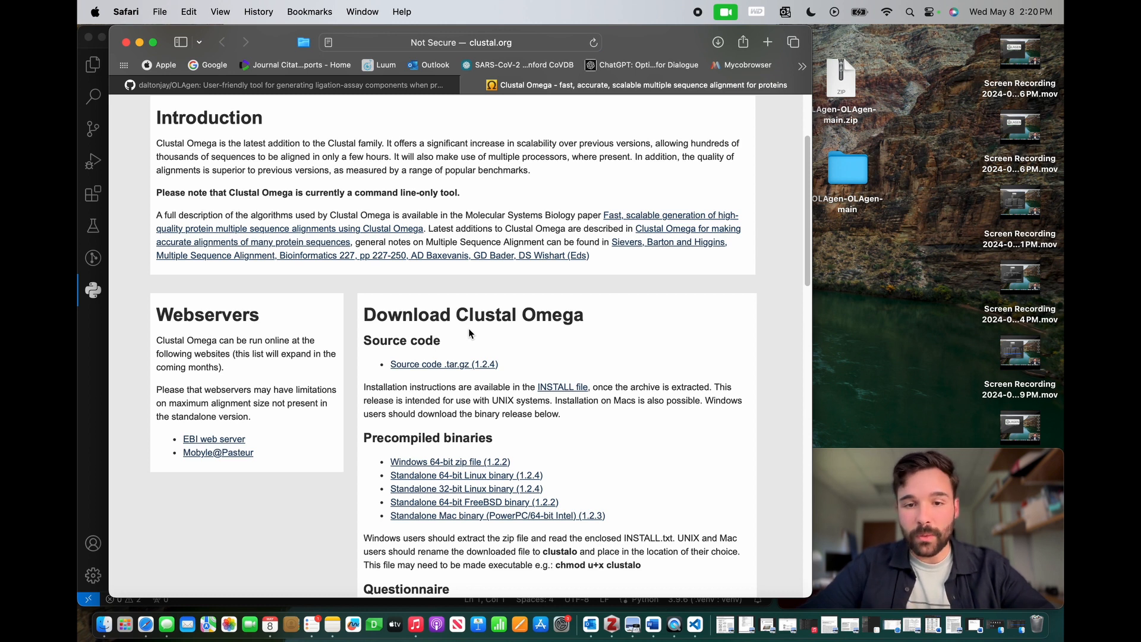
scroll(494, 354, "down", 2)
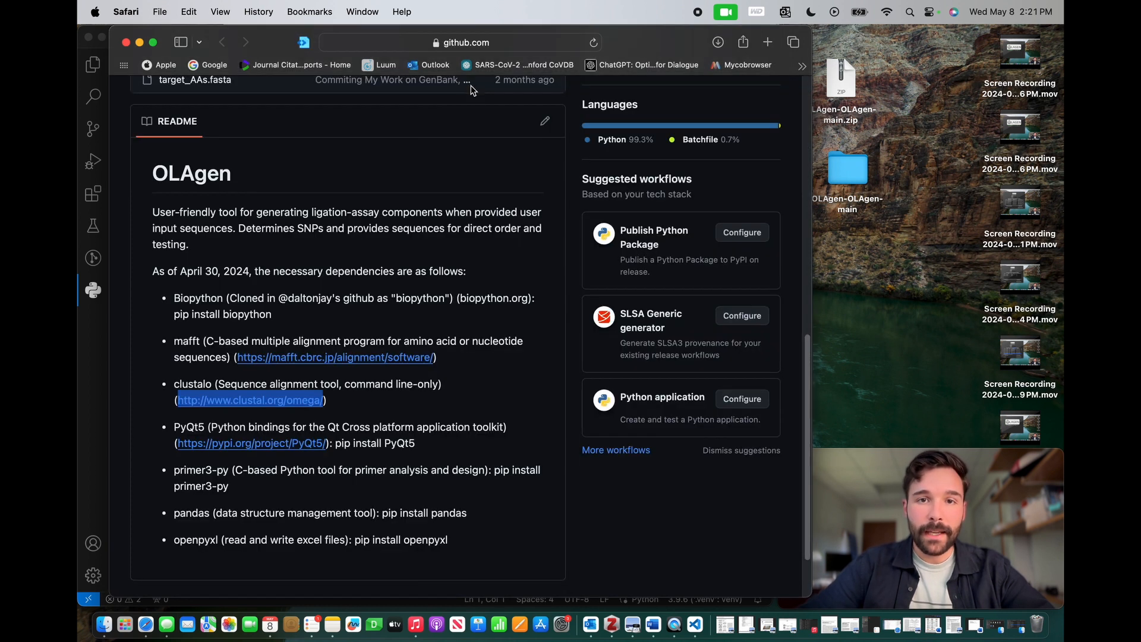
- Return to the OLAgen README and open the mafft software link
left_click(458, 85)
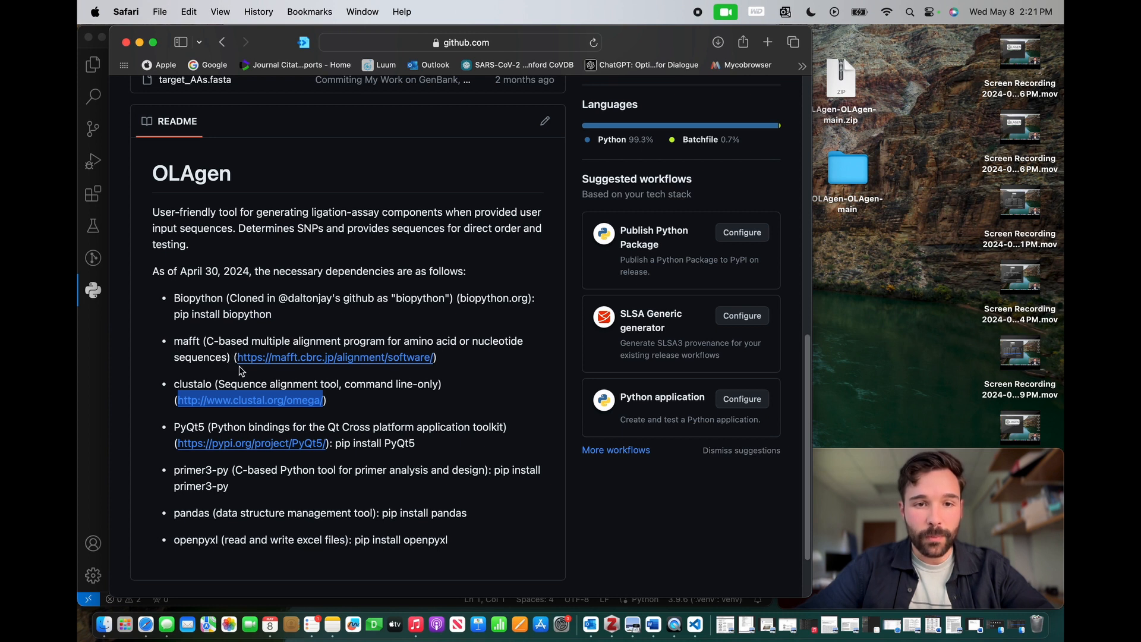
left_click(294, 360)
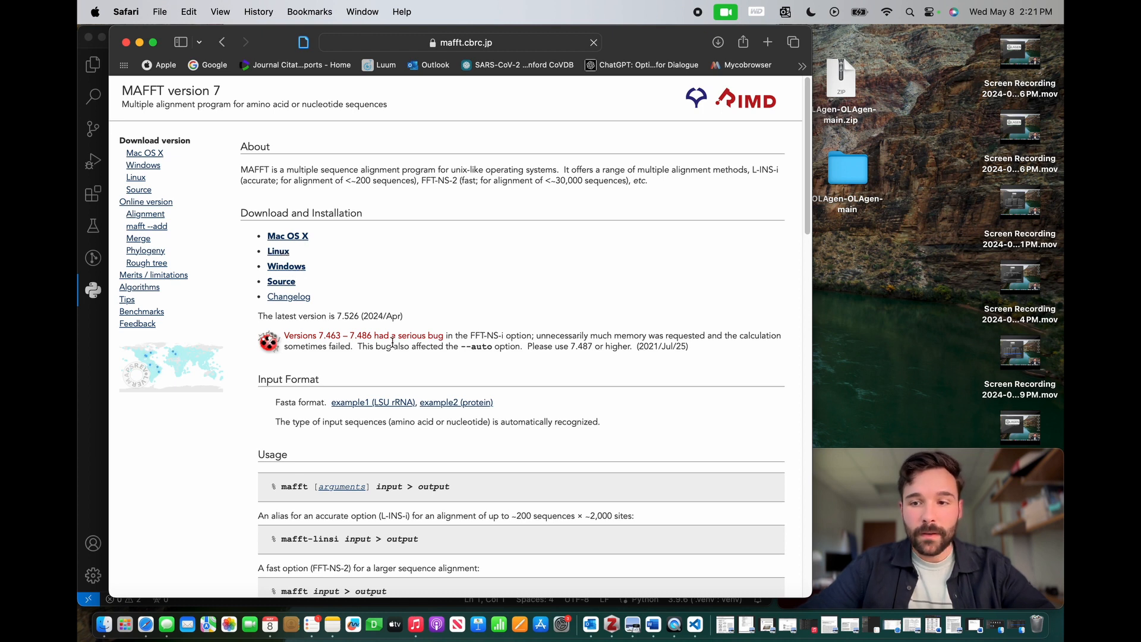
- Examine the MAFFT download options for Windows and then for Mac OS X
scroll(394, 342, "down", 2)
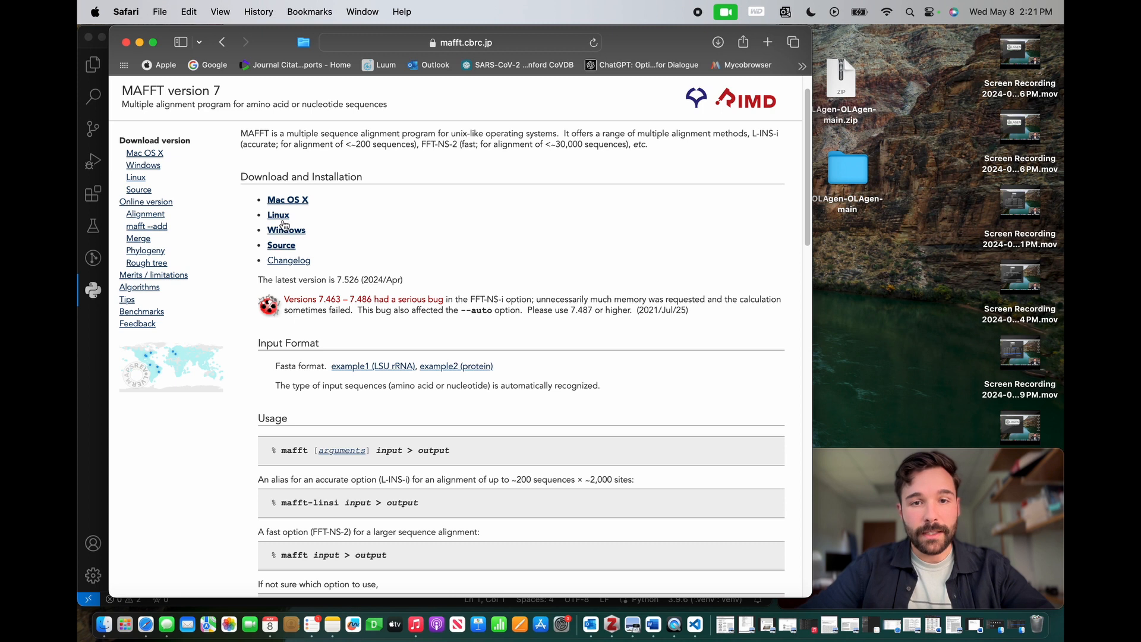
left_click(292, 234)
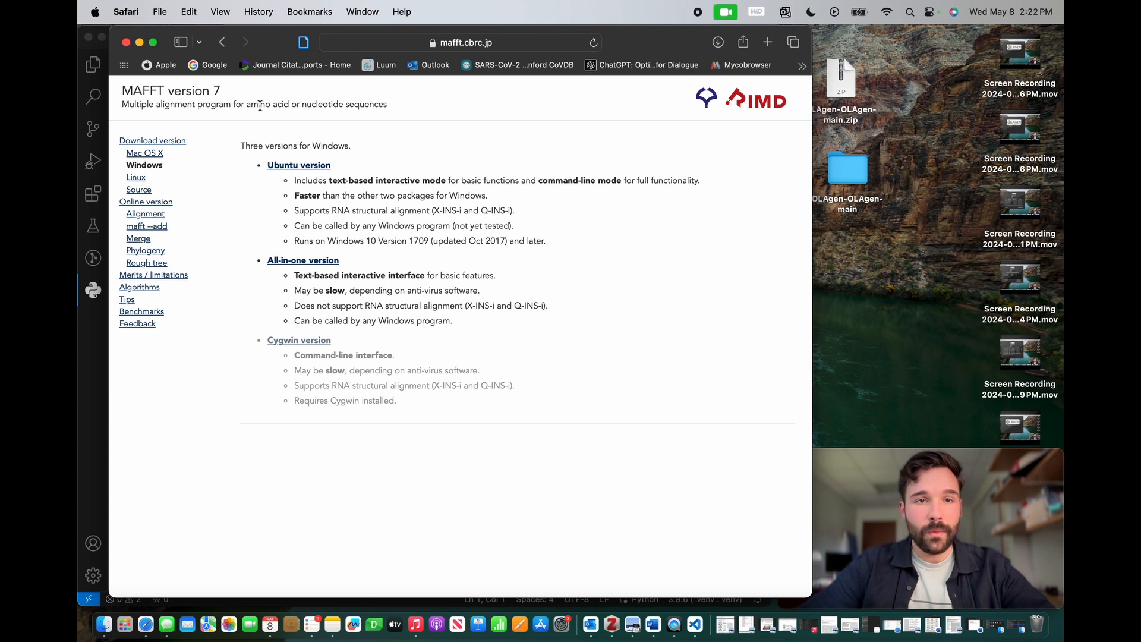
left_click(157, 154)
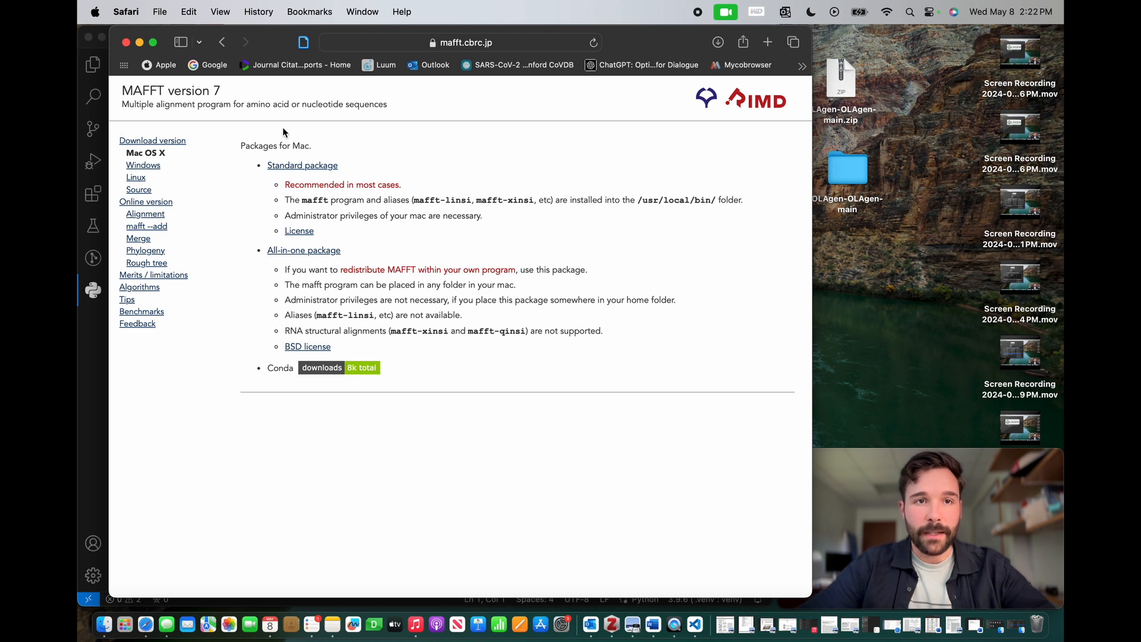
- Go back to the OLAgen README on GitHub and minimize the browser window to return to Visual Studio Code
left_click(222, 43)
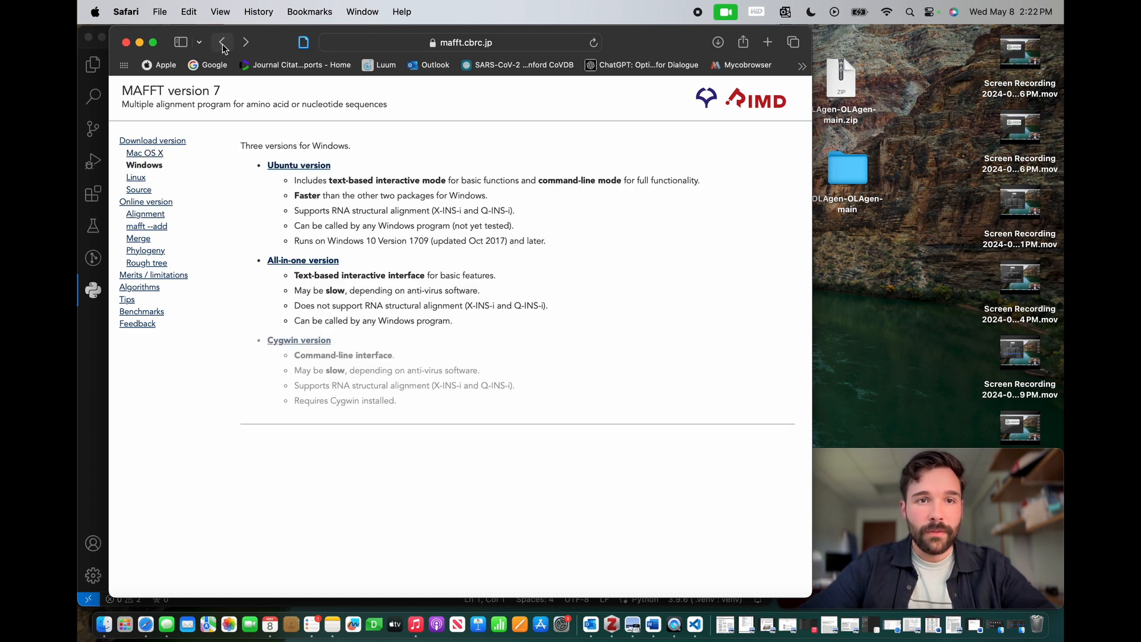
left_click(222, 44)
left_click(224, 43)
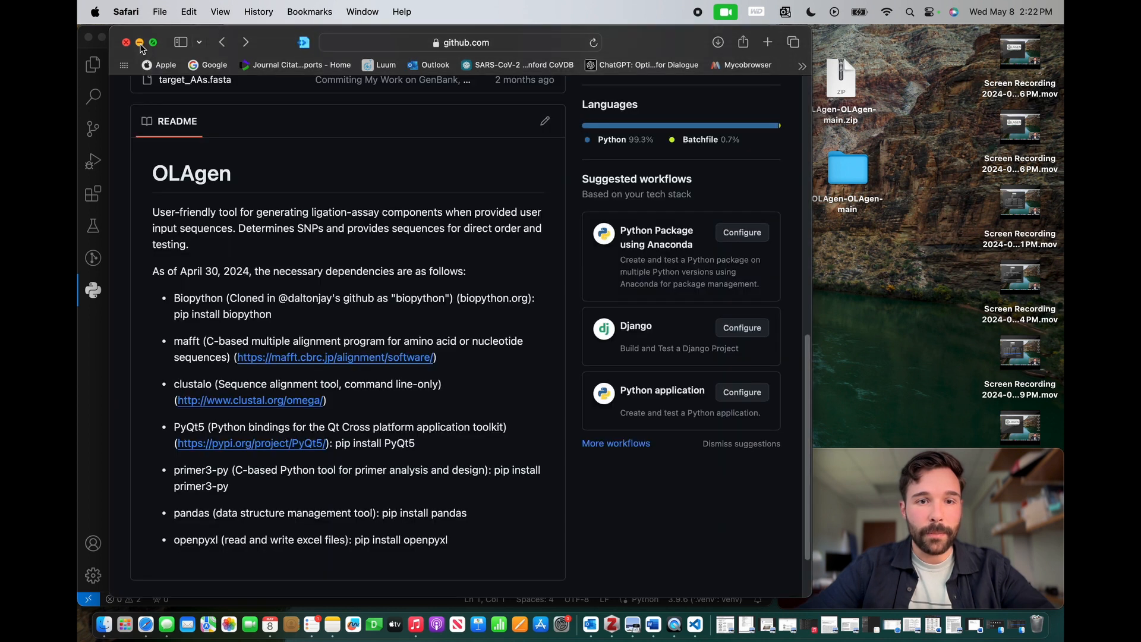
left_click(140, 43)
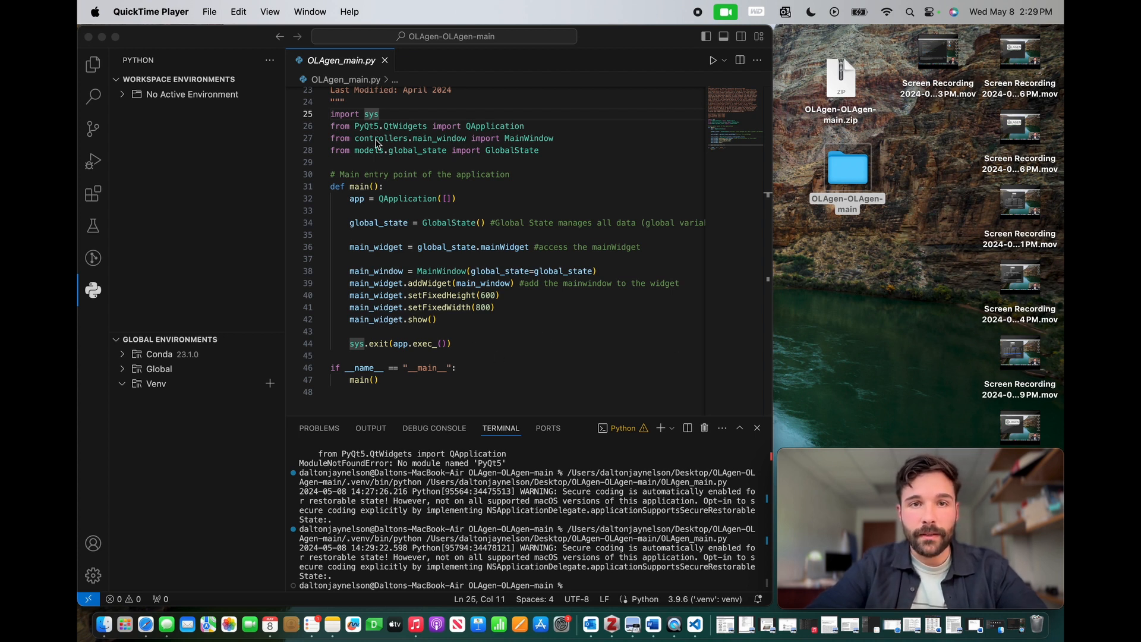
- Run OLAgen_main.py, move the OLAgen window clear of the desktop files, and open its help information
left_click(712, 60)
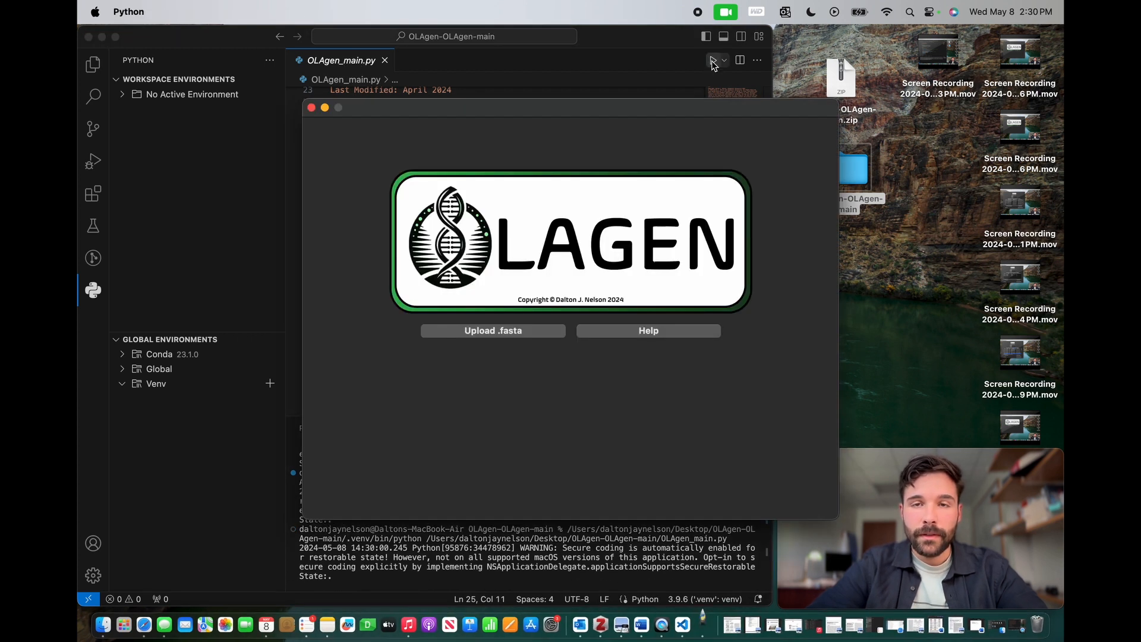
left_click_drag(656, 112, 573, 72)
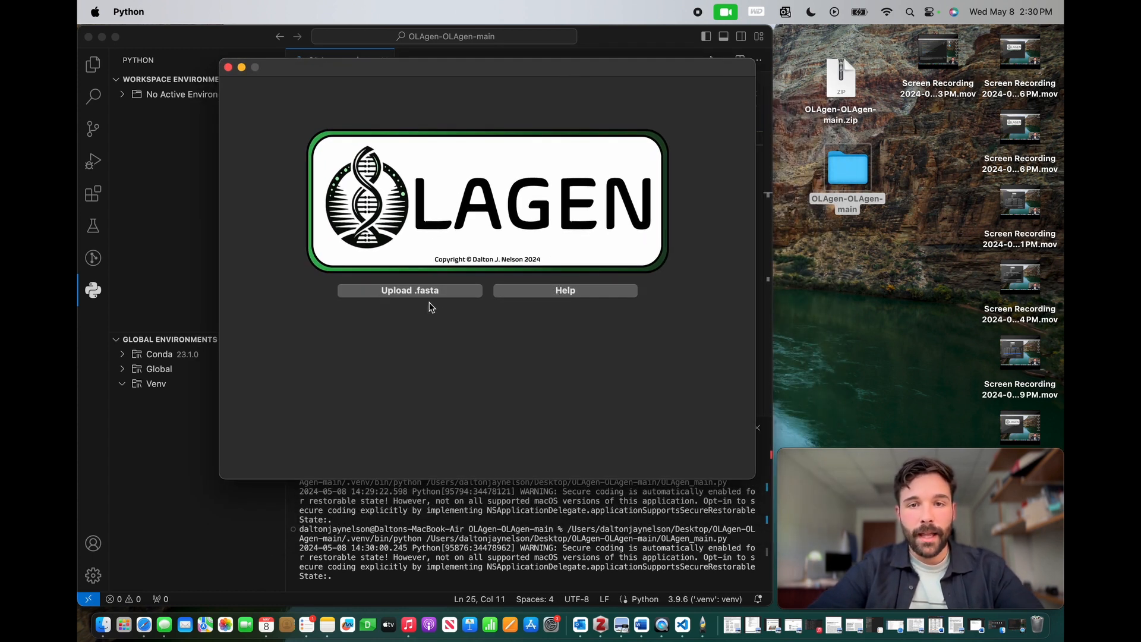
left_click(586, 290)
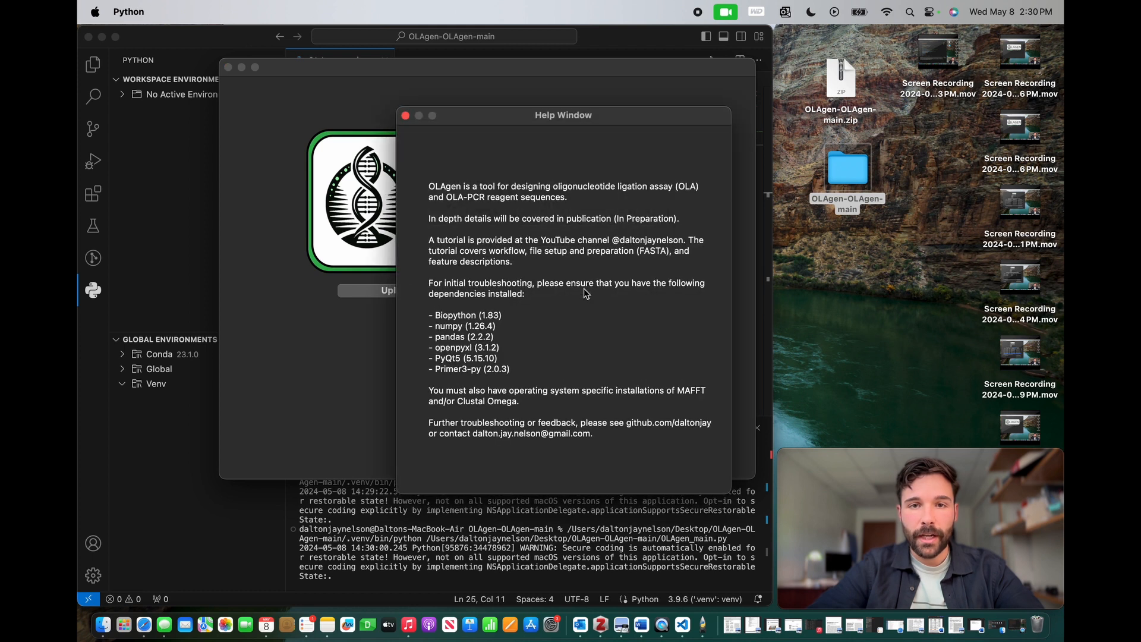